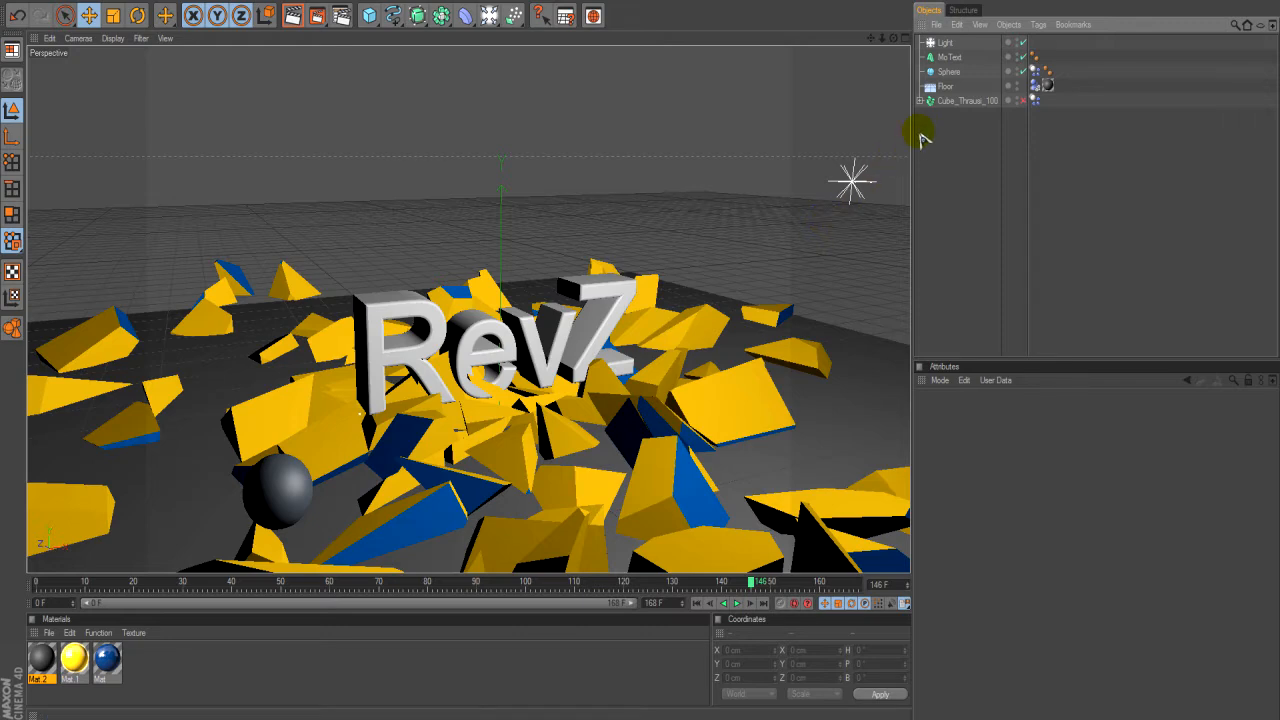
# Delete all five existing objects from the scene, from the light to the fractured cube.
pyautogui.moveTo(970, 150); pyautogui.dragTo(938, 40)
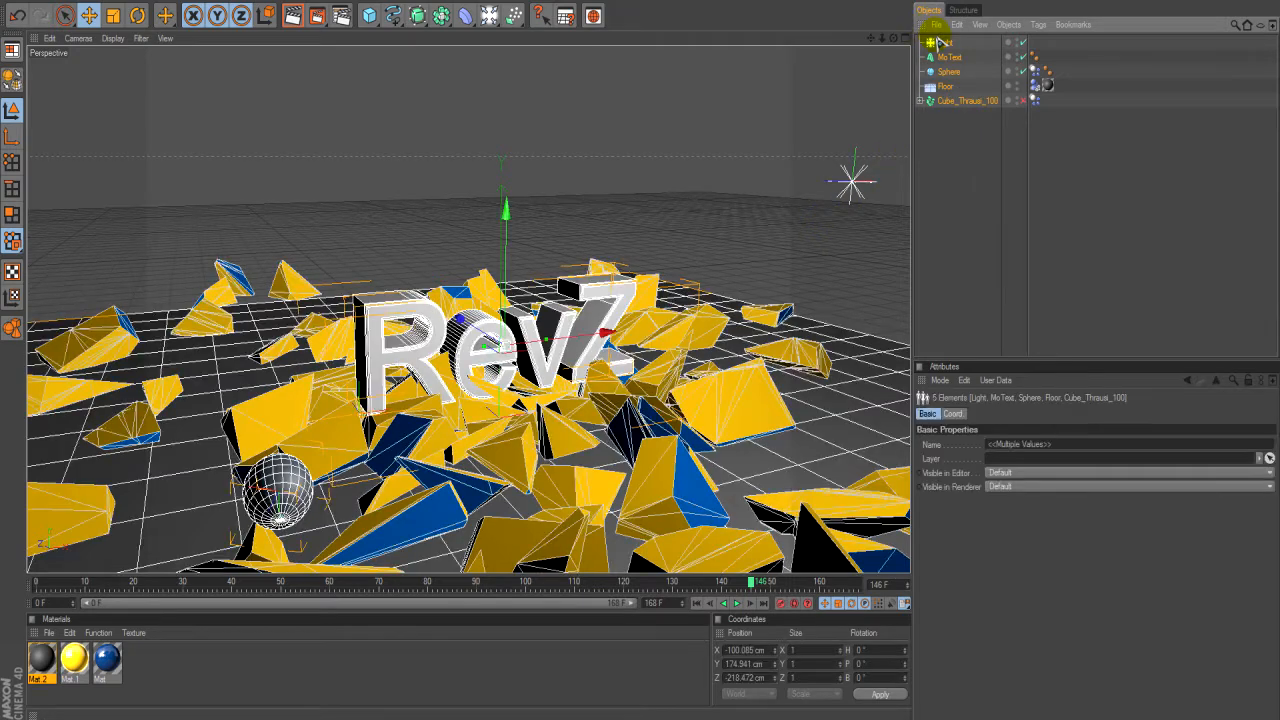
pyautogui.press('Delete')
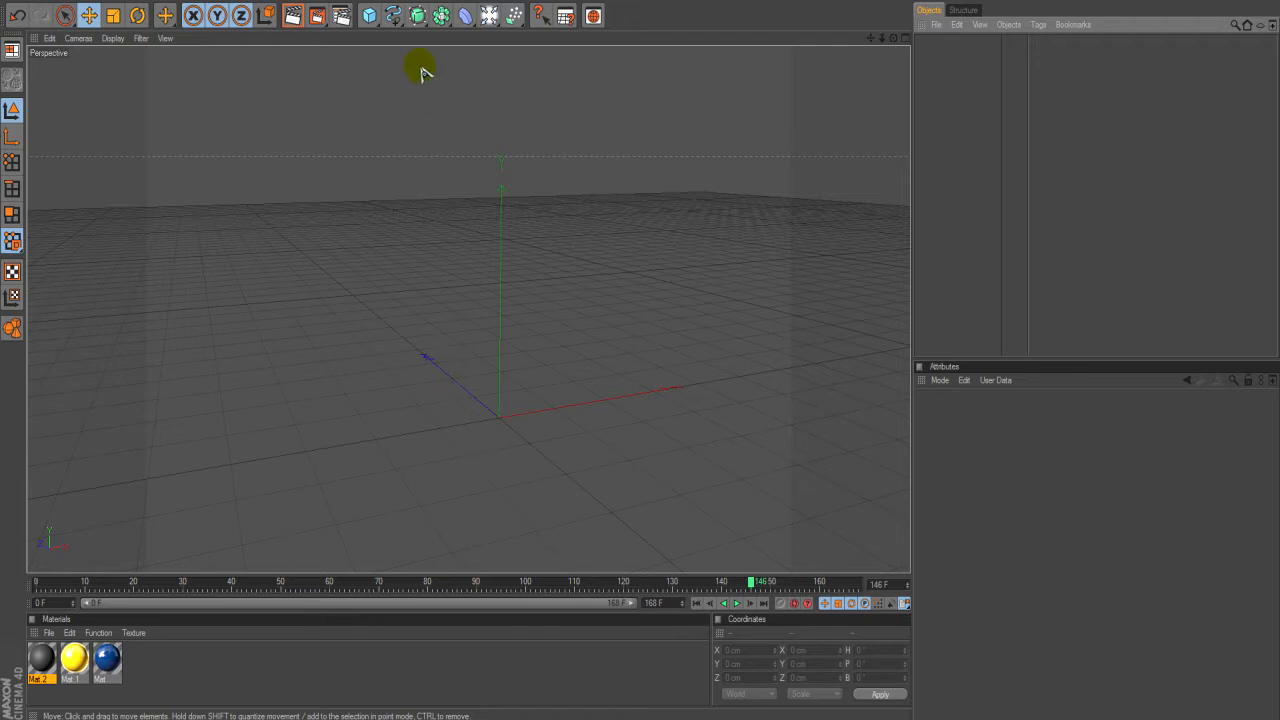
pyautogui.click(420, 14)
pyautogui.moveTo(464, 58)
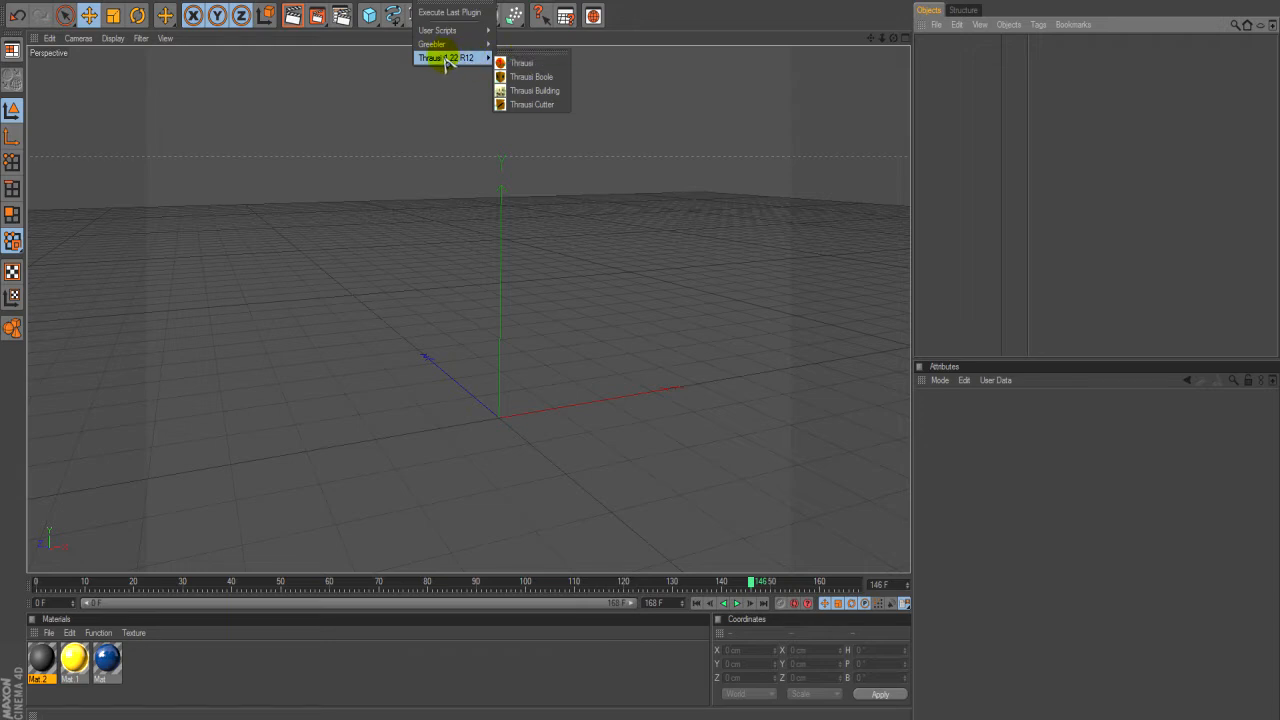
pyautogui.click(540, 76)
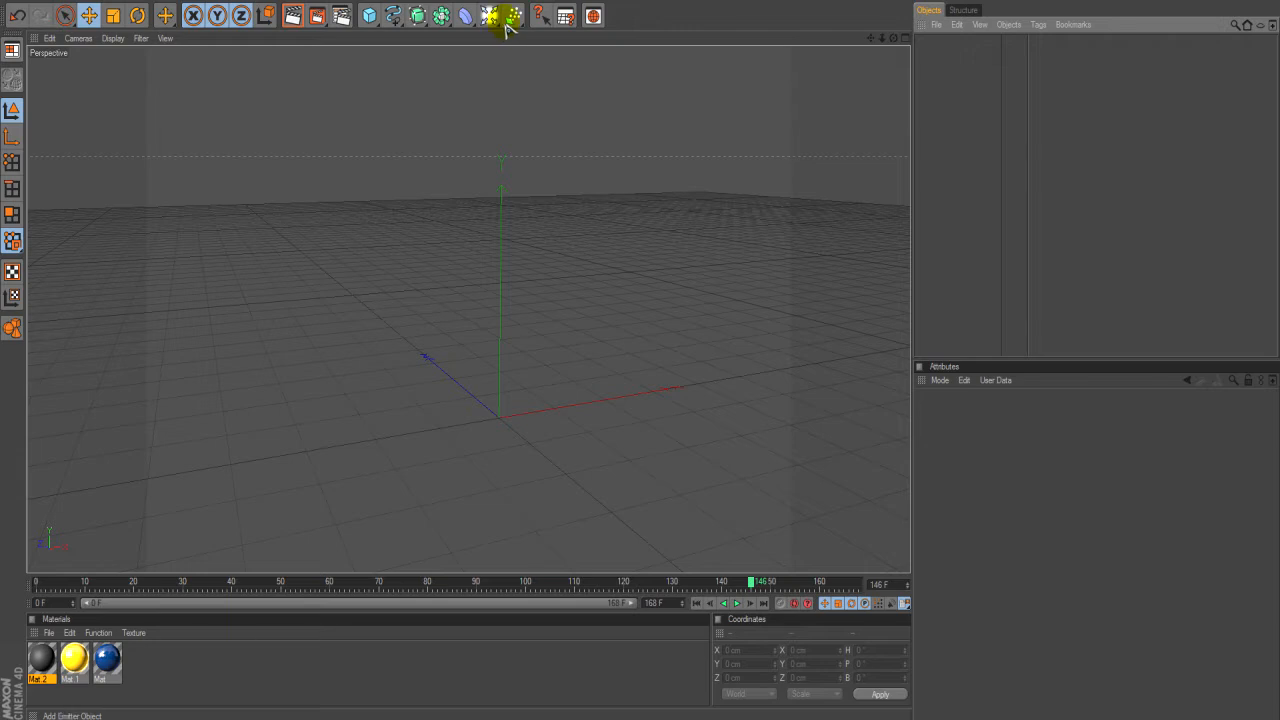
# Add a 200 cm cube and raise it to about 120 cm on the Y axis.
pyautogui.moveTo(371, 6)
pyautogui.mouseDown()
pyautogui.moveTo(443, 27)
pyautogui.moveTo(420, 2)
pyautogui.moveTo(362, 2)
pyautogui.mouseUp()
pyautogui.moveTo(893, 38)
pyautogui.mouseDown()
pyautogui.moveTo(905, 28)
pyautogui.moveTo(880, 22)
pyautogui.mouseUp()
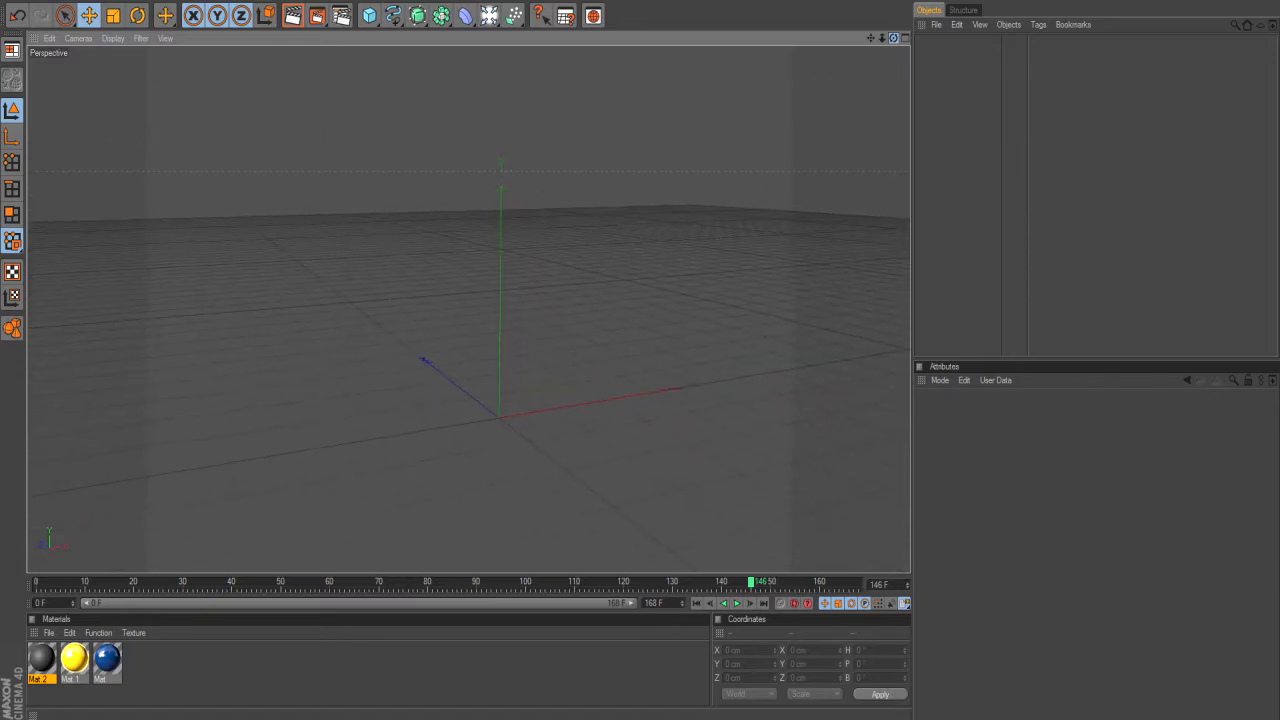
pyautogui.click(369, 15)
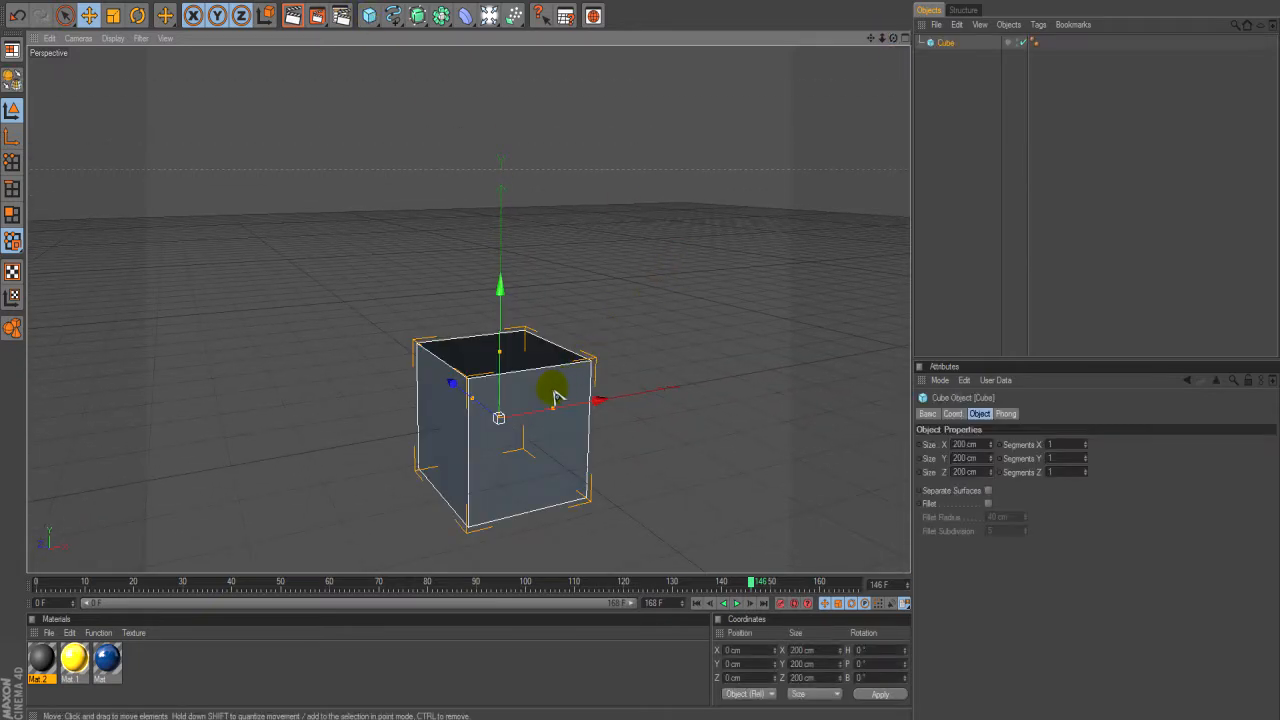
pyautogui.moveTo(501, 288); pyautogui.dragTo(501, 202)
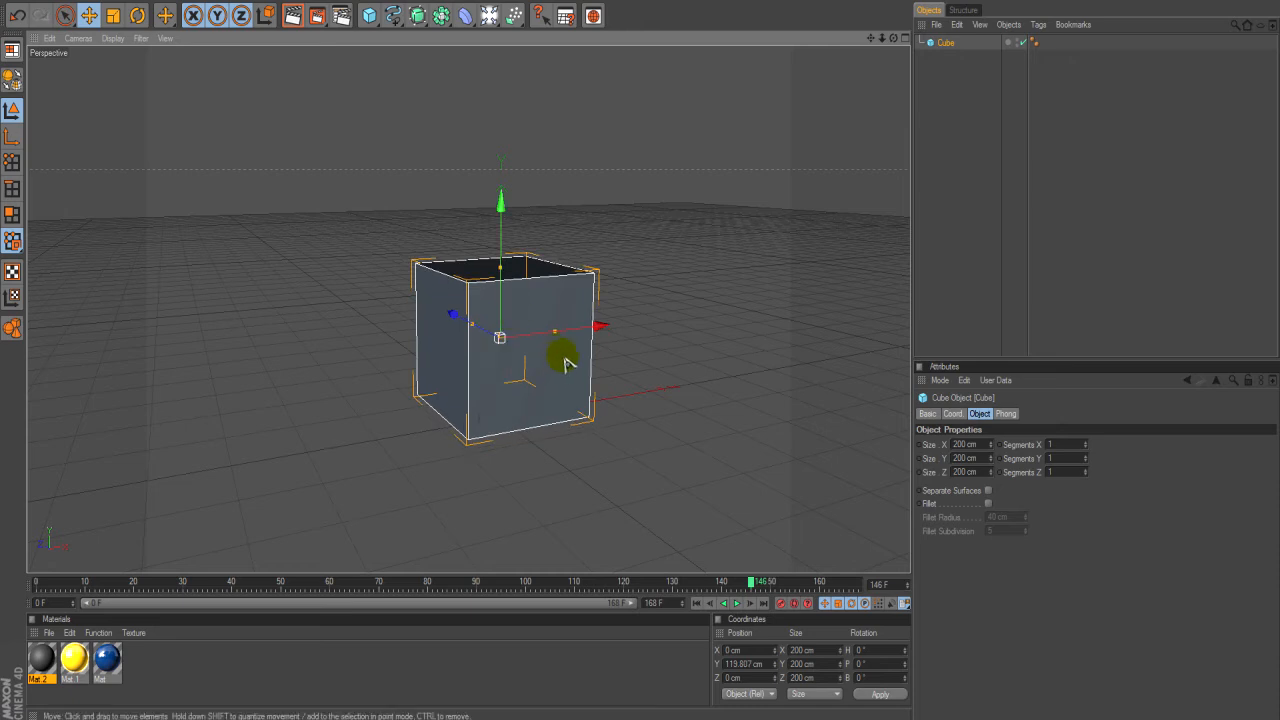
# Stretch the cube to about 611 cm in X, 355 cm in Y and 294 cm in Z.
pyautogui.moveTo(554, 334)
pyautogui.mouseDown()
pyautogui.moveTo(615, 327)
pyautogui.moveTo(566, 329)
pyautogui.mouseUp()
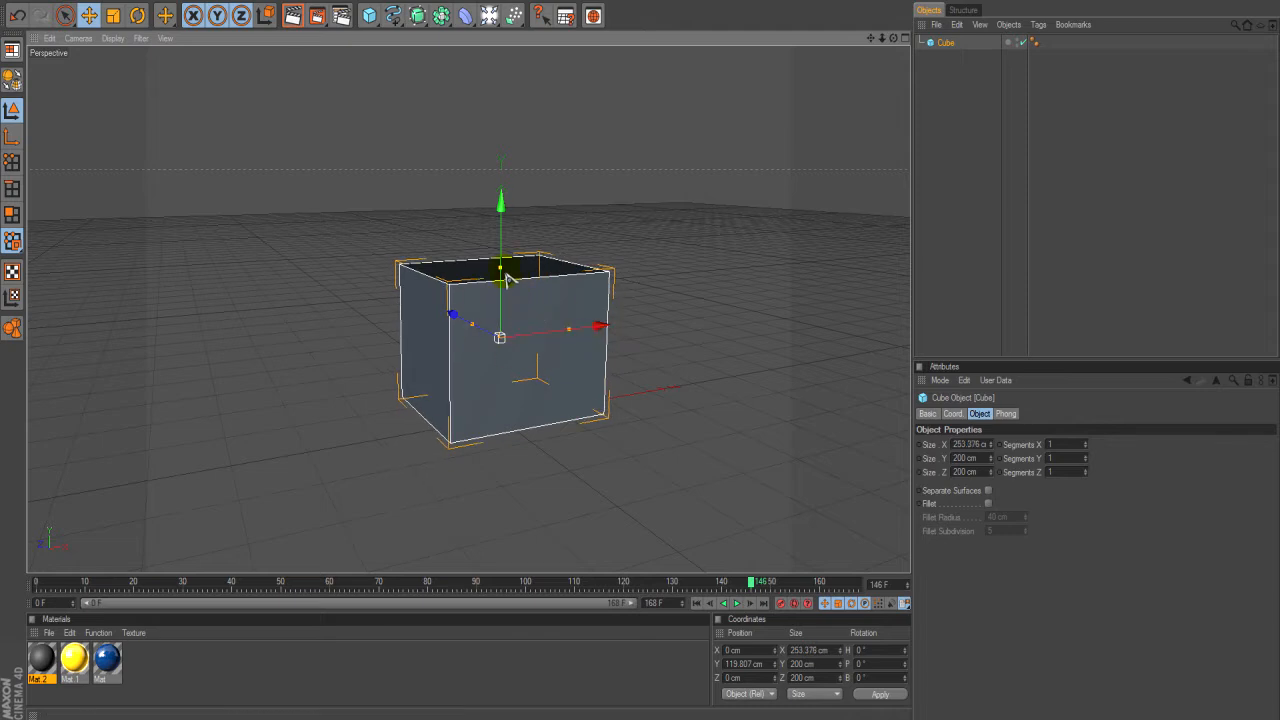
pyautogui.moveTo(501, 268); pyautogui.dragTo(501, 208)
pyautogui.moveTo(472, 324); pyautogui.dragTo(452, 318)
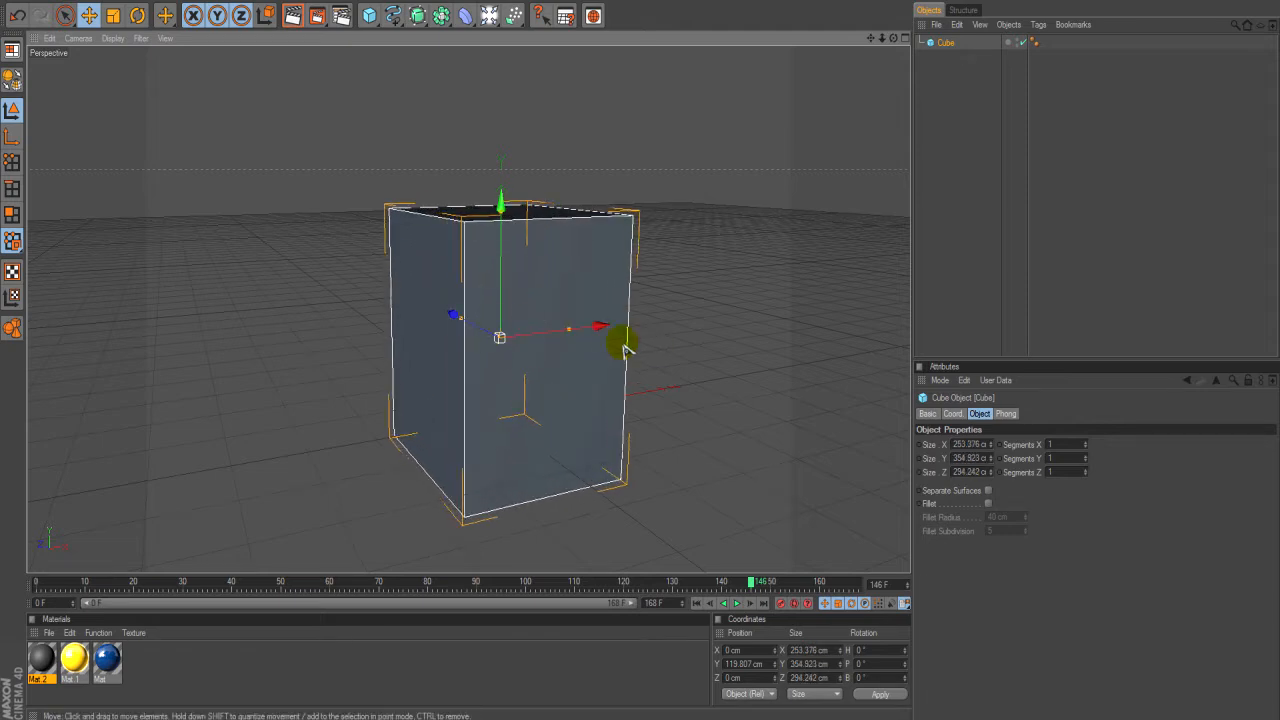
pyautogui.moveTo(582, 330); pyautogui.dragTo(657, 319)
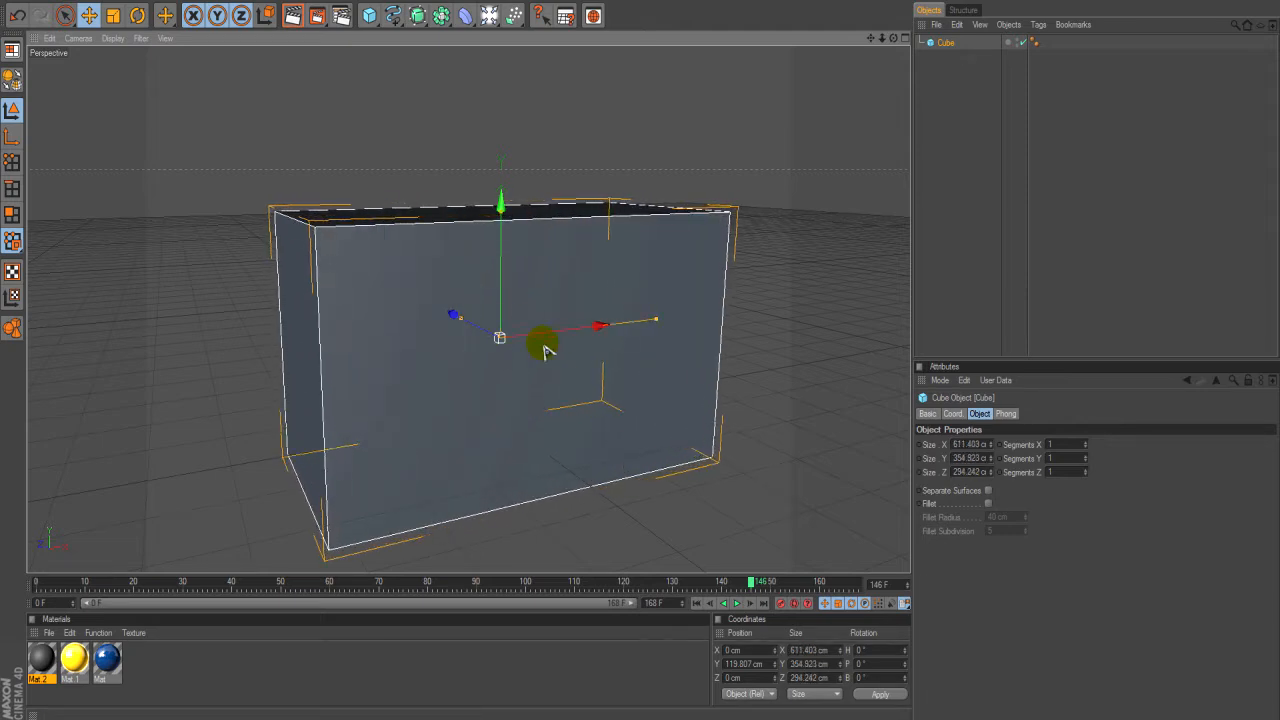
# Reduce the cube to about 211 cm in Y and 205 cm in Z, and move it to about X -51, Y 96, Z -45 cm.
pyautogui.moveTo(460, 333); pyautogui.dragTo(414, 294)
pyautogui.moveTo(452, 355); pyautogui.dragTo(457, 334)
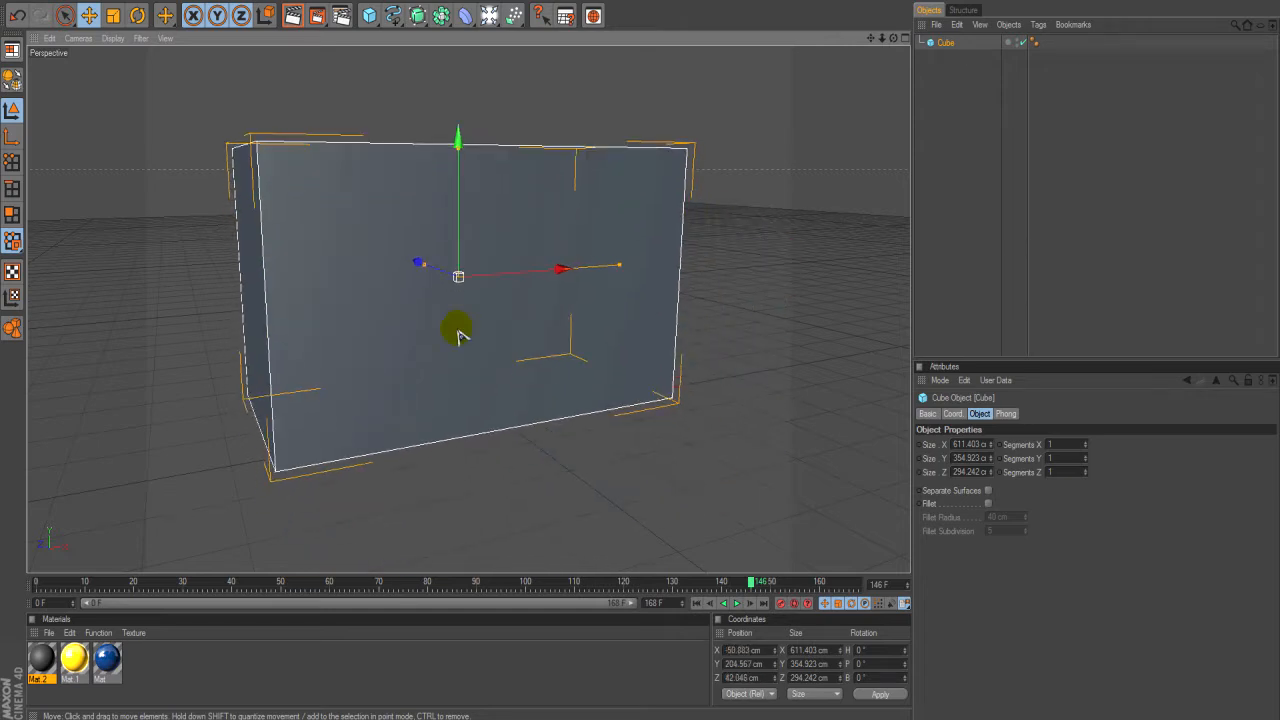
pyautogui.moveTo(423, 264); pyautogui.dragTo(435, 268)
pyautogui.moveTo(455, 145); pyautogui.dragTo(458, 201)
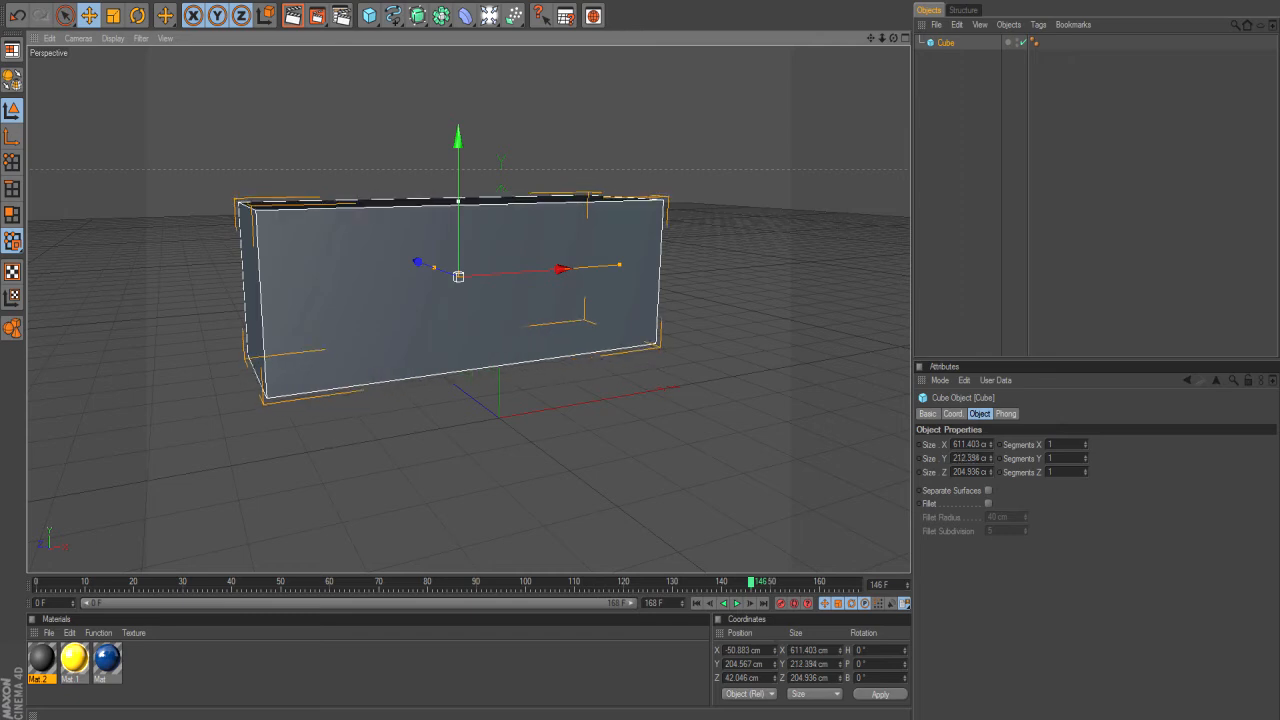
pyautogui.moveTo(458, 152); pyautogui.dragTo(458, 210)
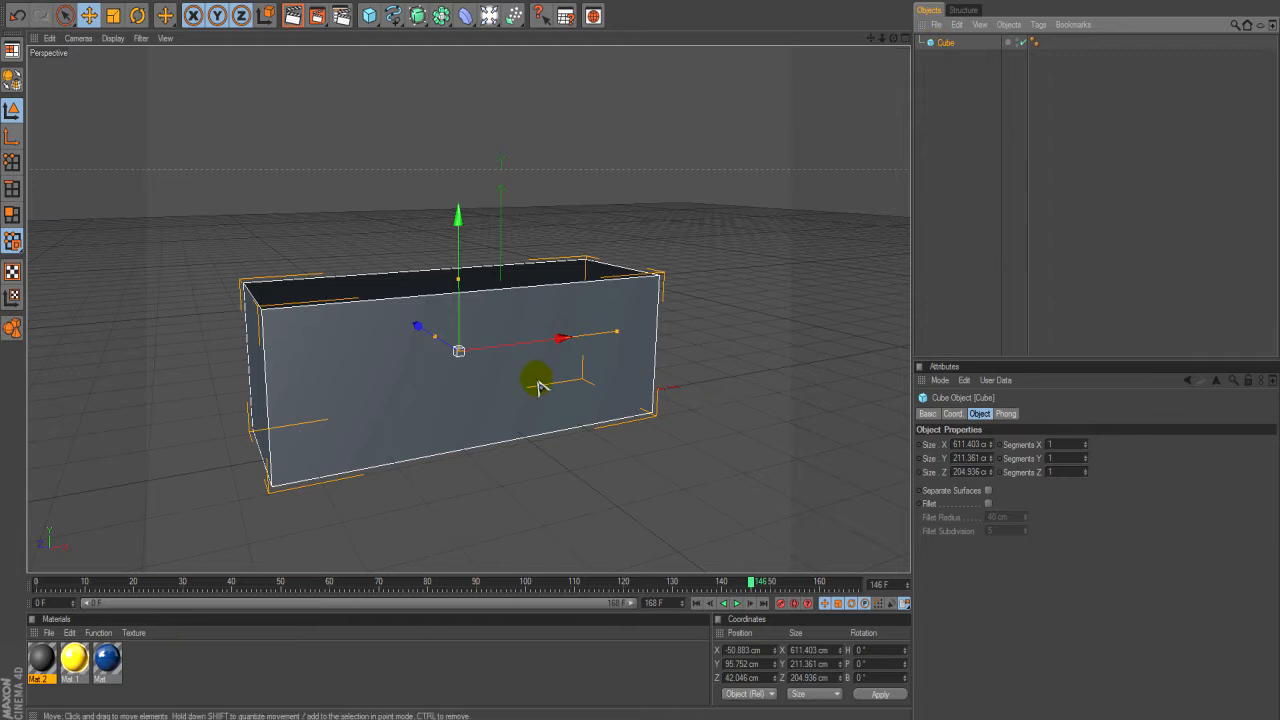
pyautogui.moveTo(418, 328); pyautogui.dragTo(455, 338)
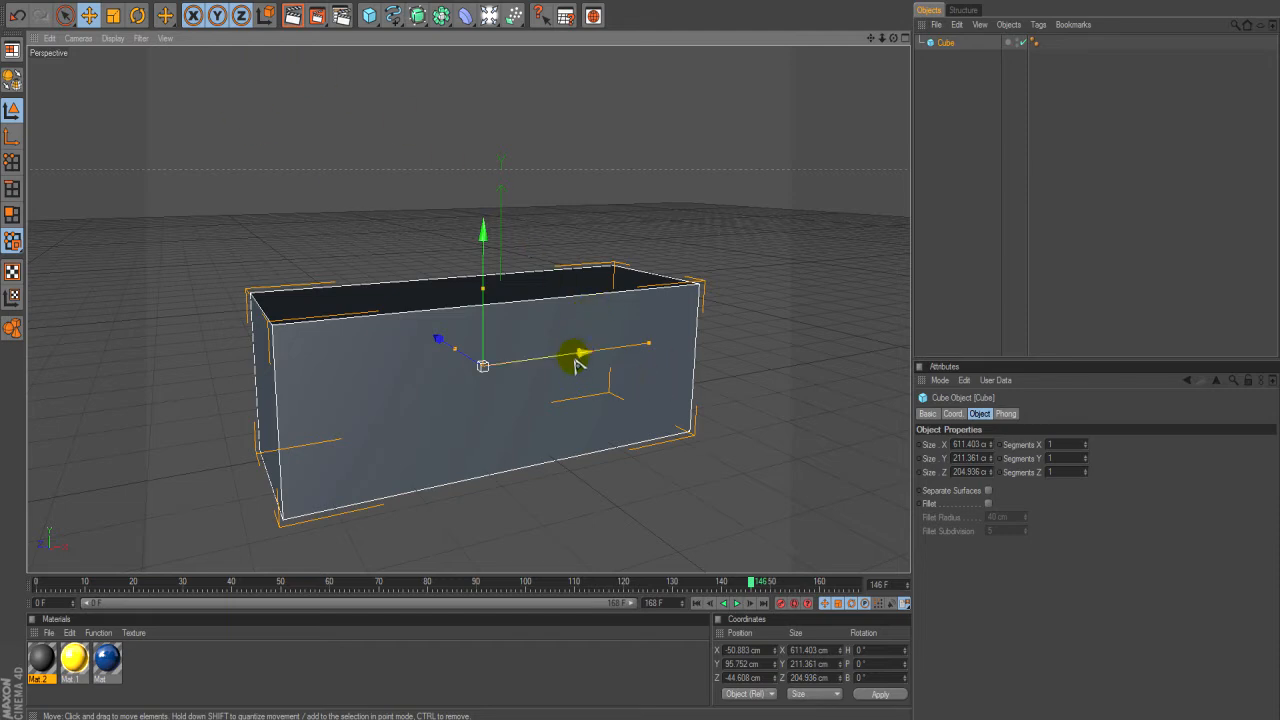
# Shorten and scale the cube to about 491 cm in X, 213 cm in Y and 207 cm in Z.
pyautogui.moveTo(652, 347); pyautogui.dragTo(622, 346)
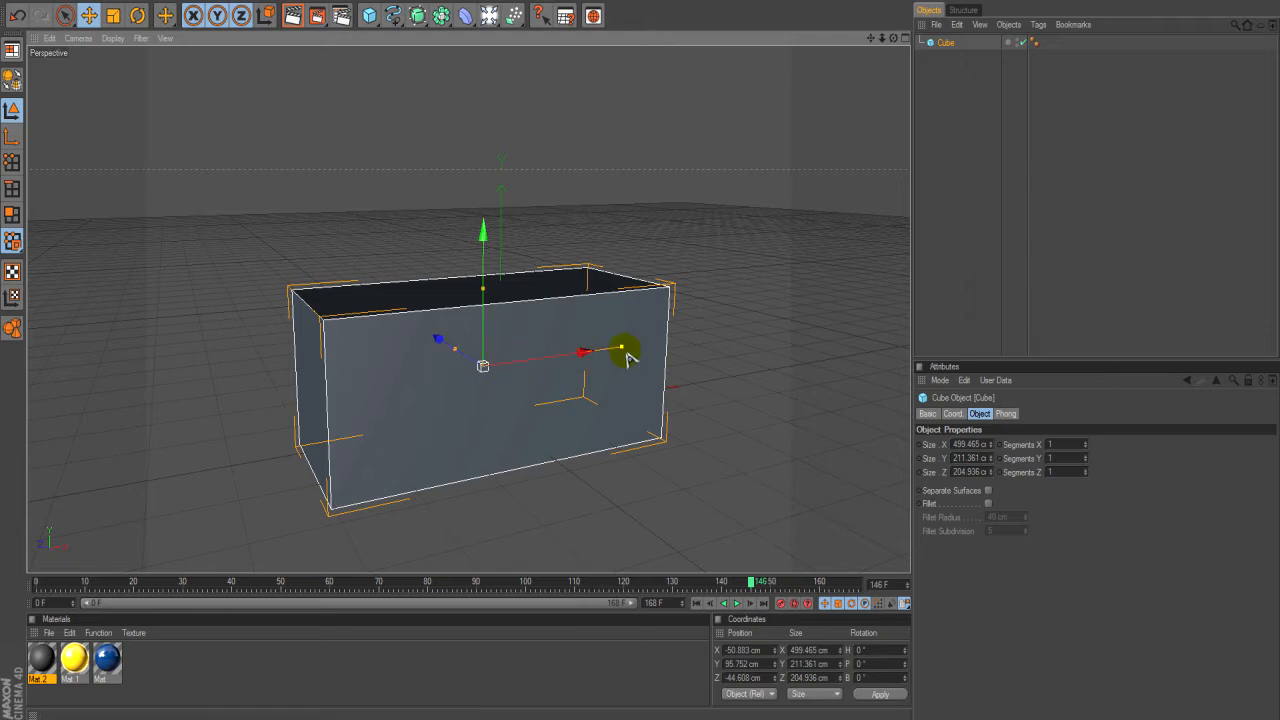
pyautogui.moveTo(628, 355)
pyautogui.mouseDown()
pyautogui.moveTo(582, 354)
pyautogui.moveTo(628, 357)
pyautogui.mouseUp()
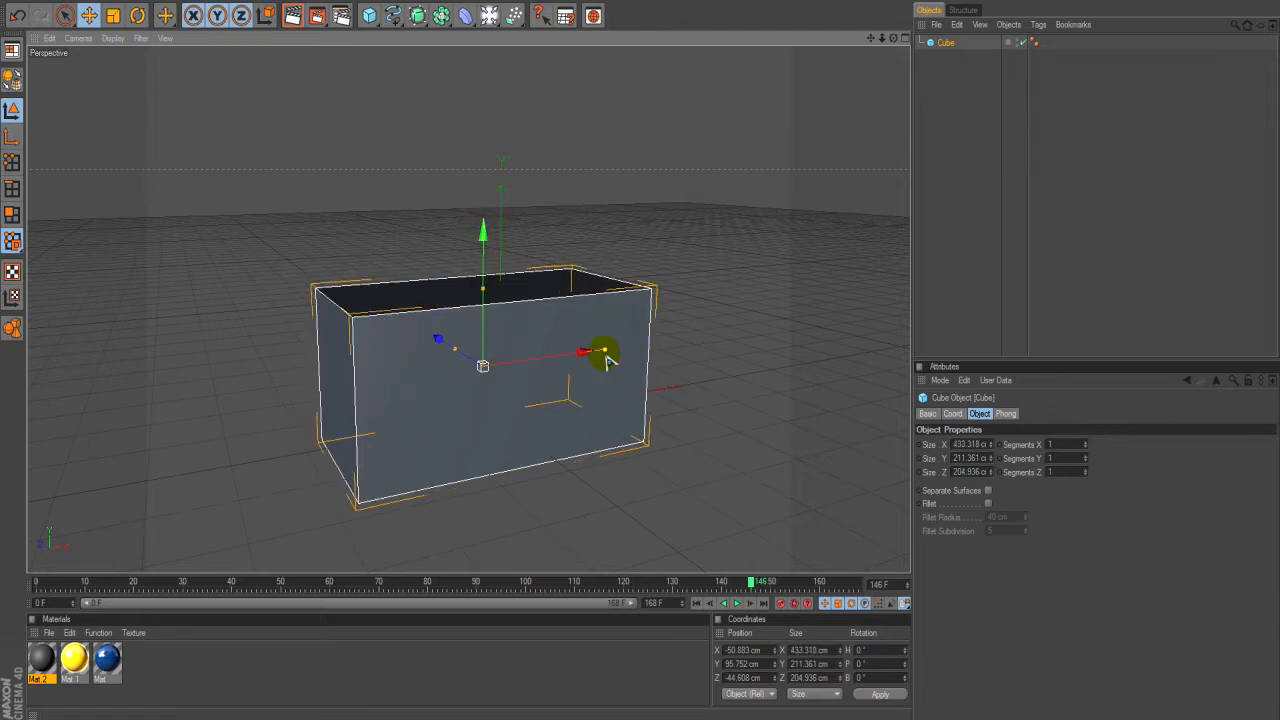
pyautogui.moveTo(602, 355)
pyautogui.mouseDown()
pyautogui.moveTo(620, 353)
pyautogui.moveTo(570, 353)
pyautogui.moveTo(610, 351)
pyautogui.moveTo(586, 353)
pyautogui.mouseUp()
pyautogui.click(113, 16)
pyautogui.click(99, 17)
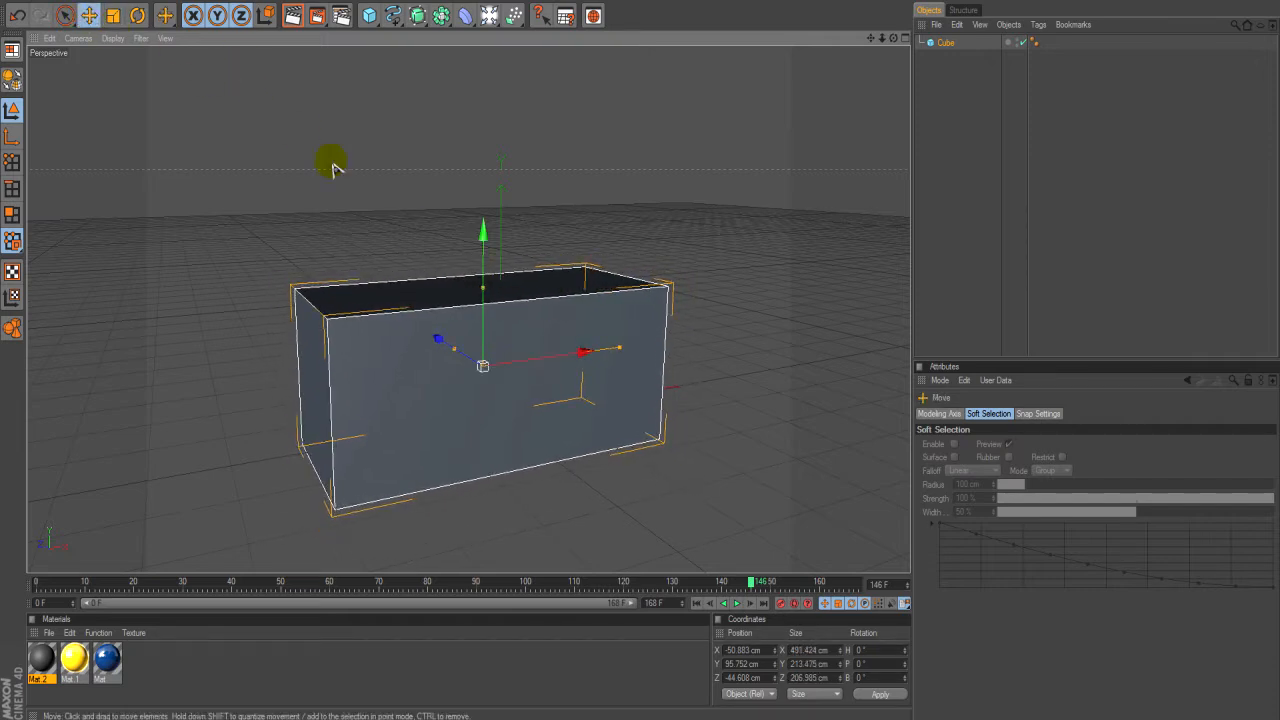
# Apply the yellow material Mat.1 to the cube, followed by the blue material Mat.
pyautogui.click(950, 42)
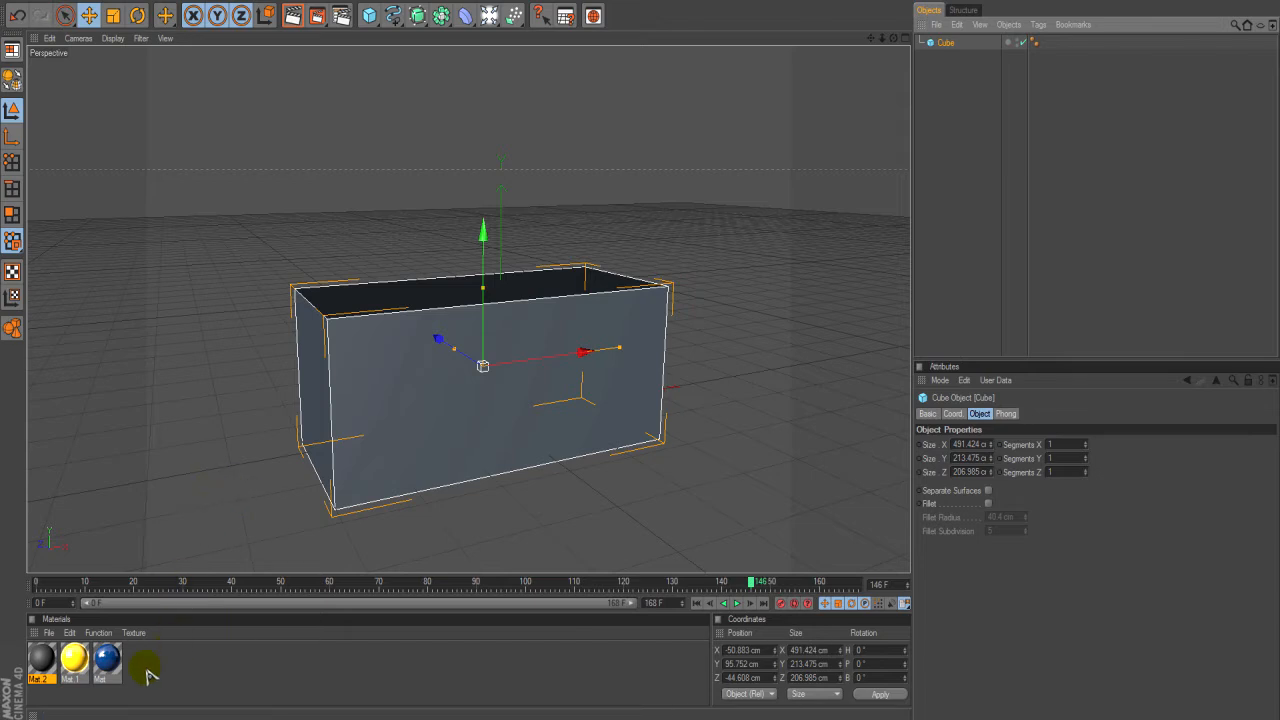
pyautogui.click(80, 658)
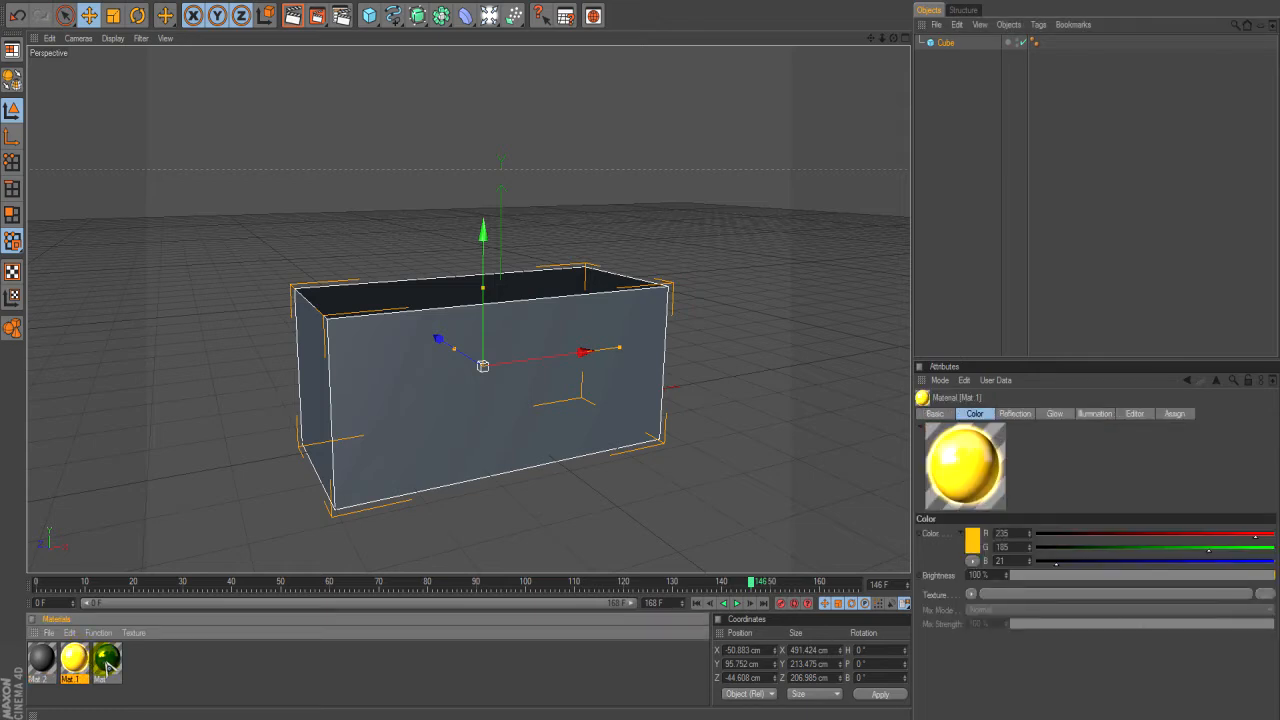
pyautogui.click(107, 660)
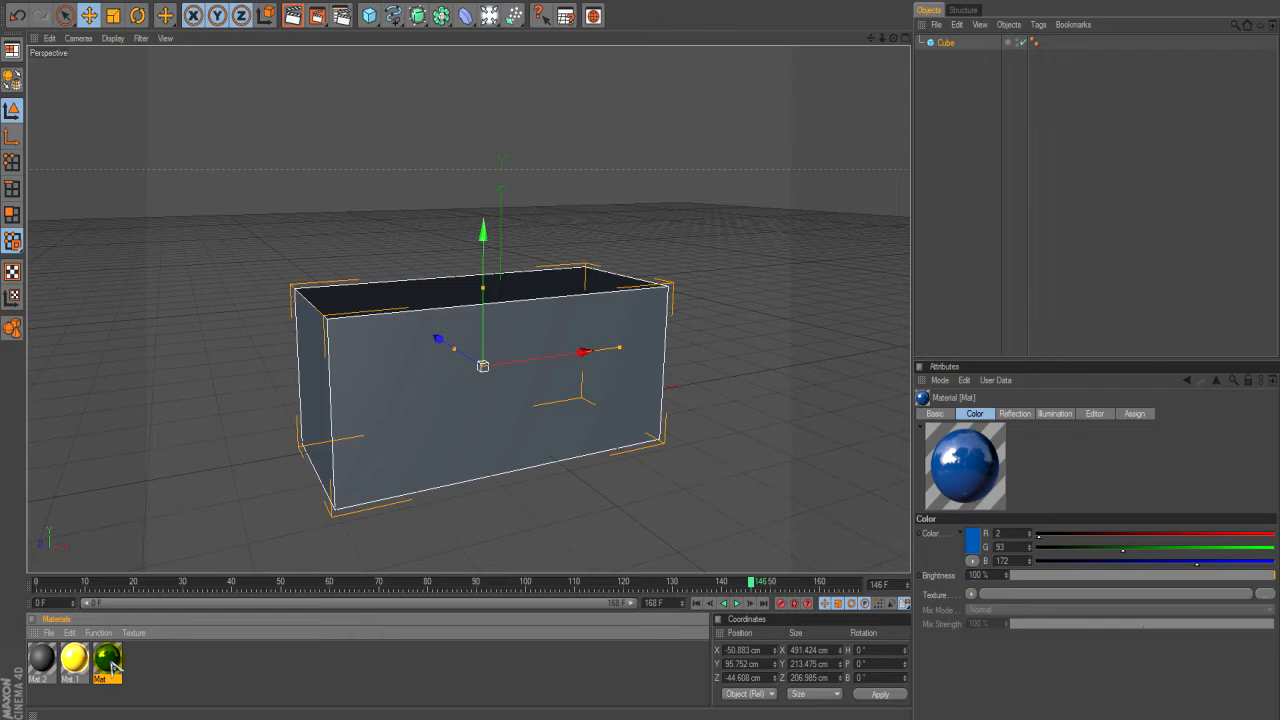
pyautogui.moveTo(112, 667); pyautogui.dragTo(948, 50)
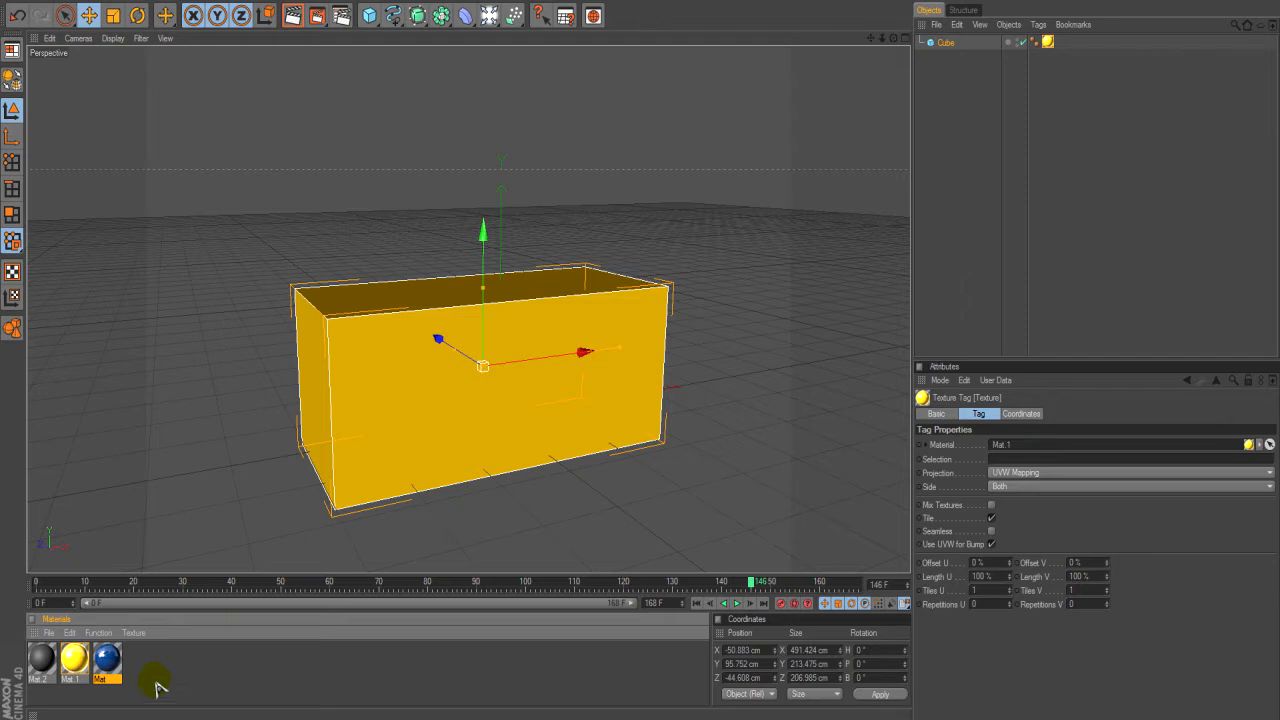
pyautogui.moveTo(114, 667); pyautogui.dragTo(978, 46)
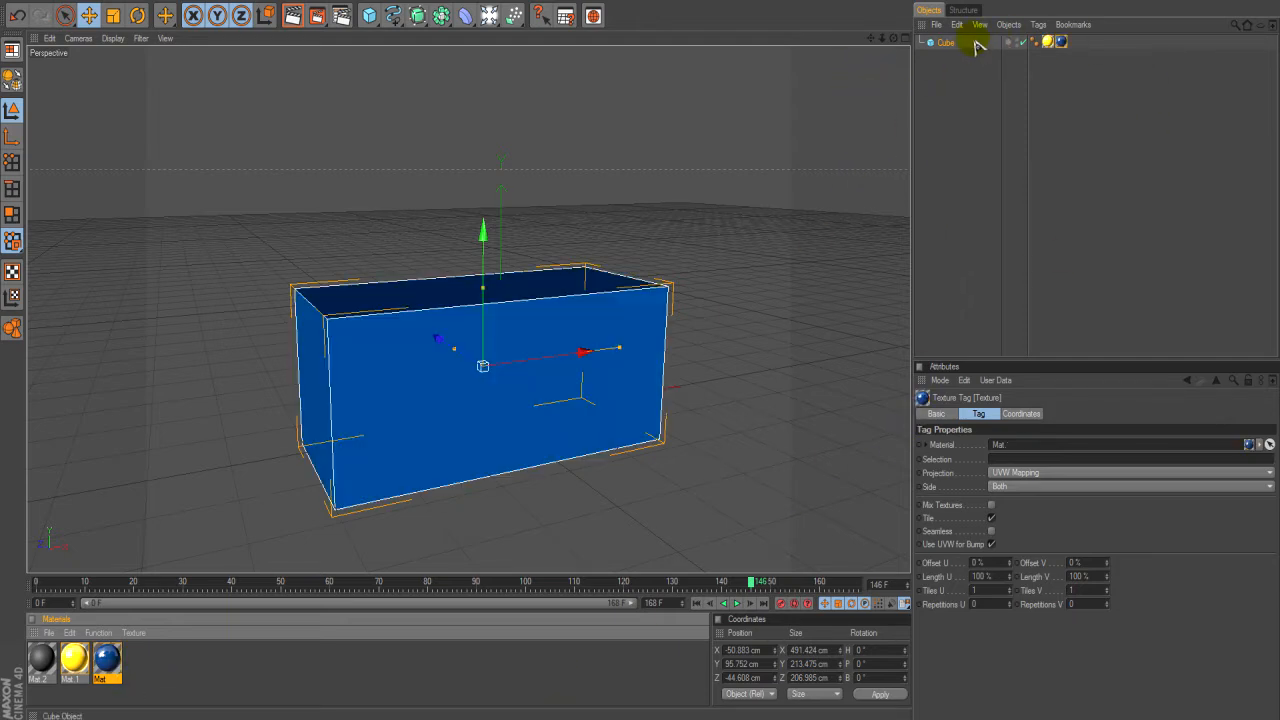
# Switch repeatedly between the cube's yellow and blue texture tags to compare how each material looks on it.
pyautogui.click(1062, 43)
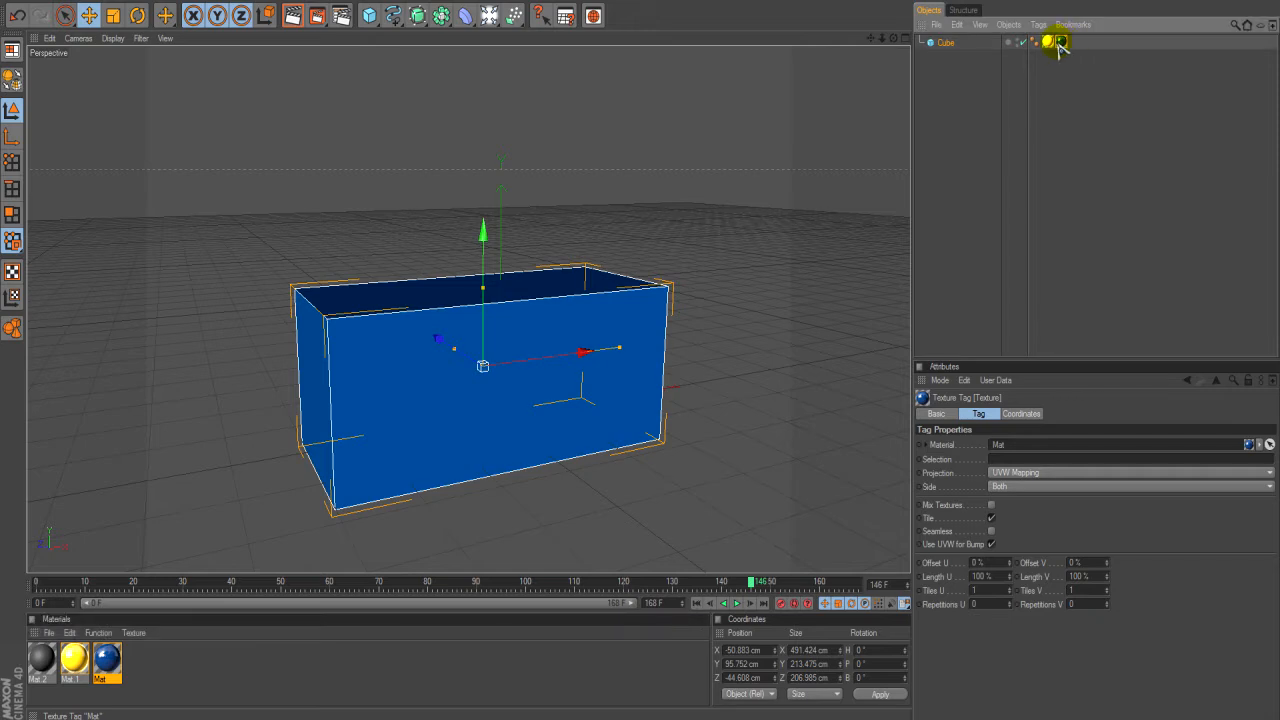
pyautogui.click(1078, 63)
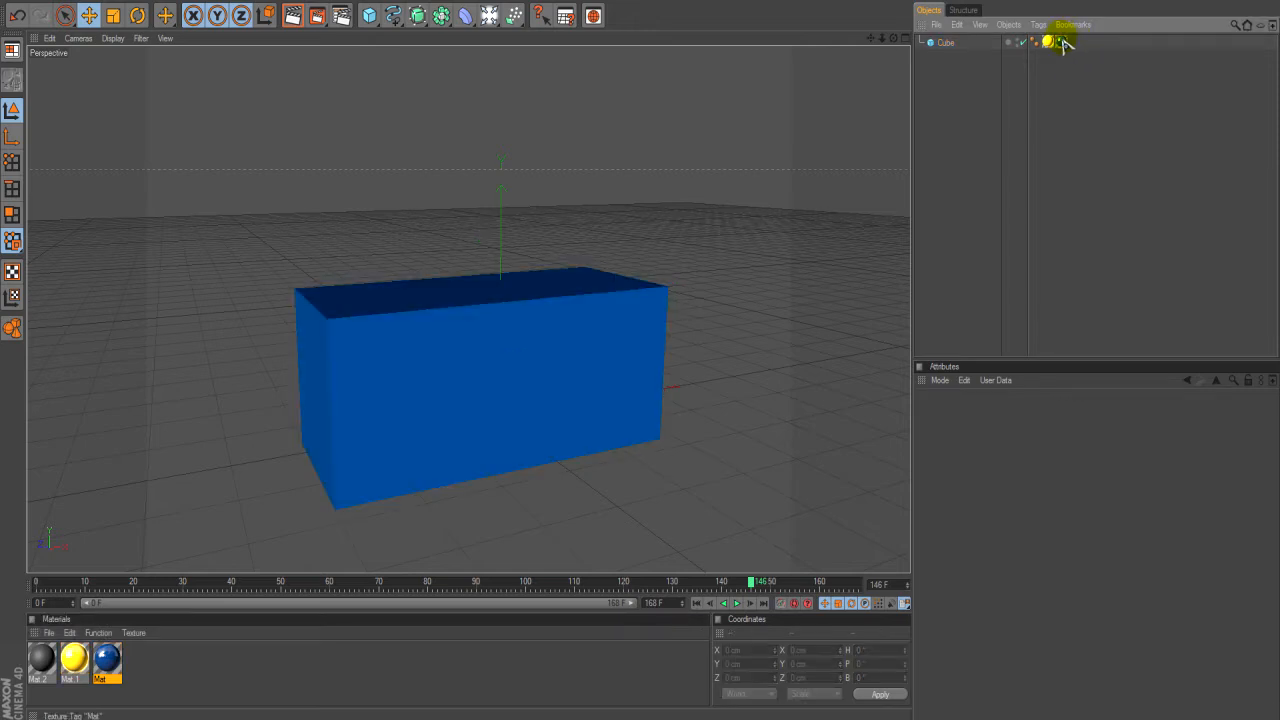
pyautogui.click(1048, 42)
pyautogui.click(1036, 42)
pyautogui.click(1047, 42)
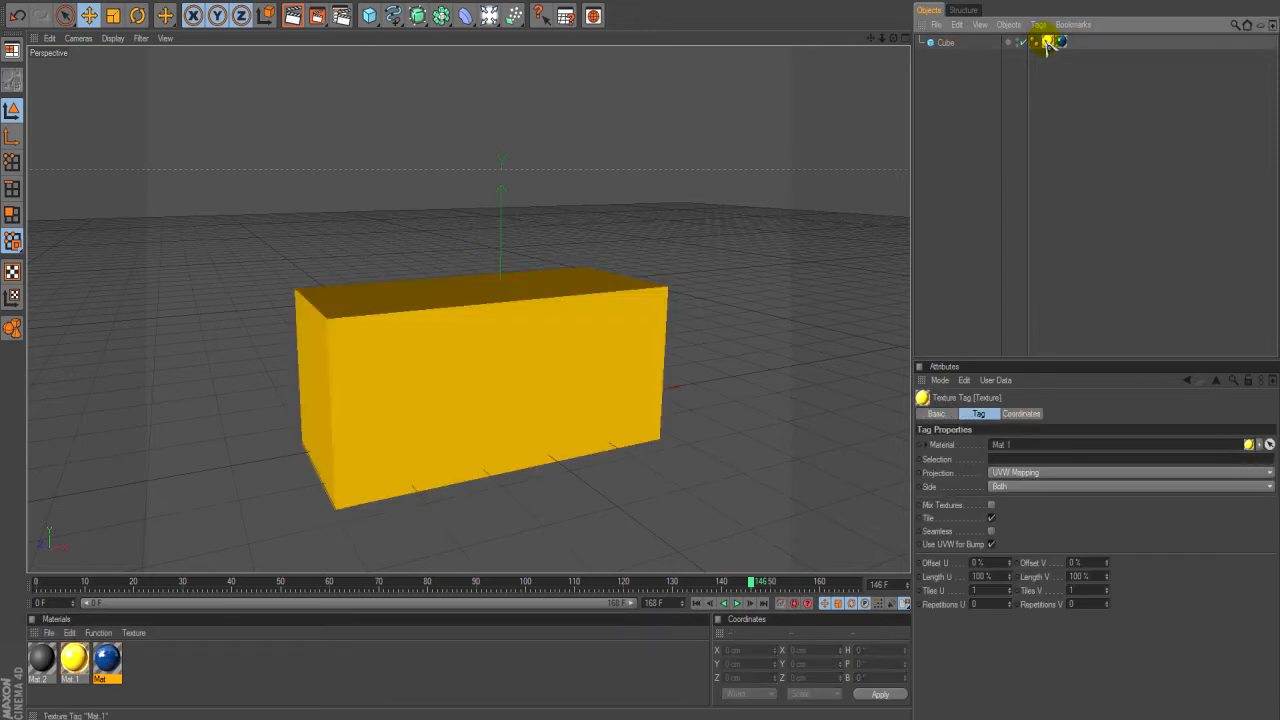
pyautogui.click(1061, 42)
pyautogui.click(1048, 43)
pyautogui.click(1062, 42)
pyautogui.click(1048, 42)
pyautogui.click(1062, 43)
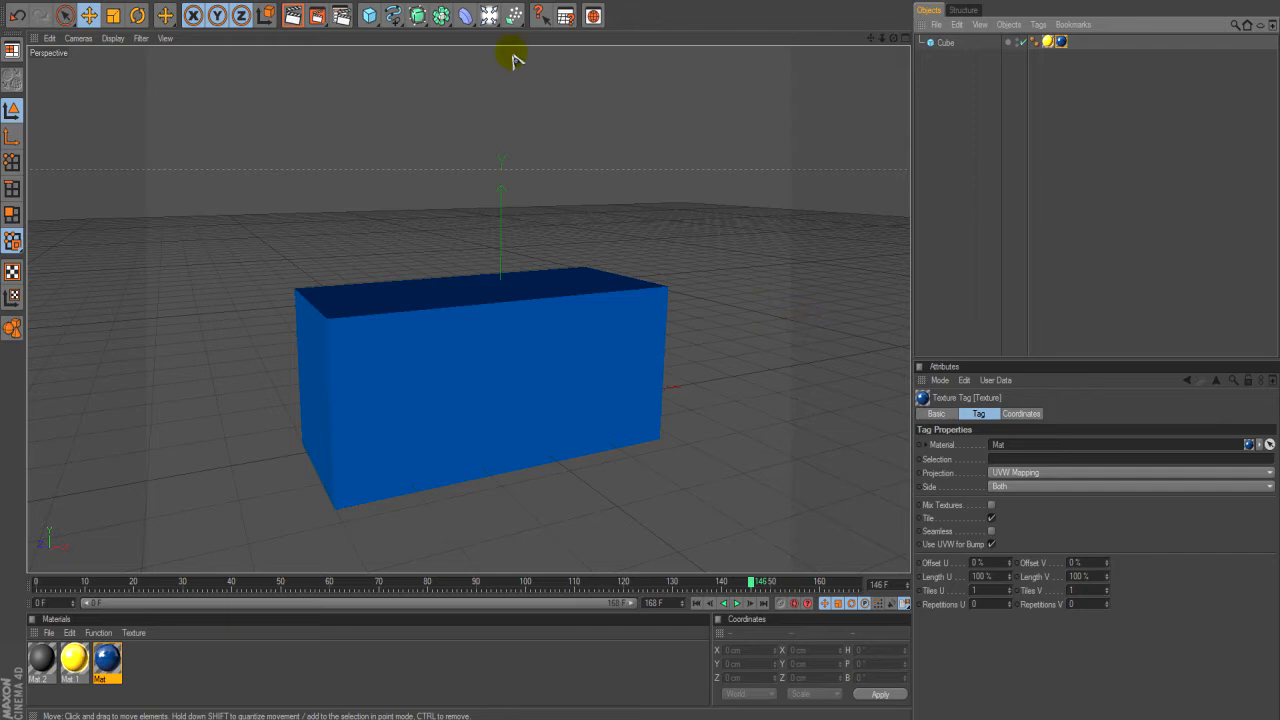
# Break the cube into 150 random pieces with Thrausi, making sure the cube is selected, and close the plugin window.
pyautogui.click(420, 12)
pyautogui.moveTo(460, 57)
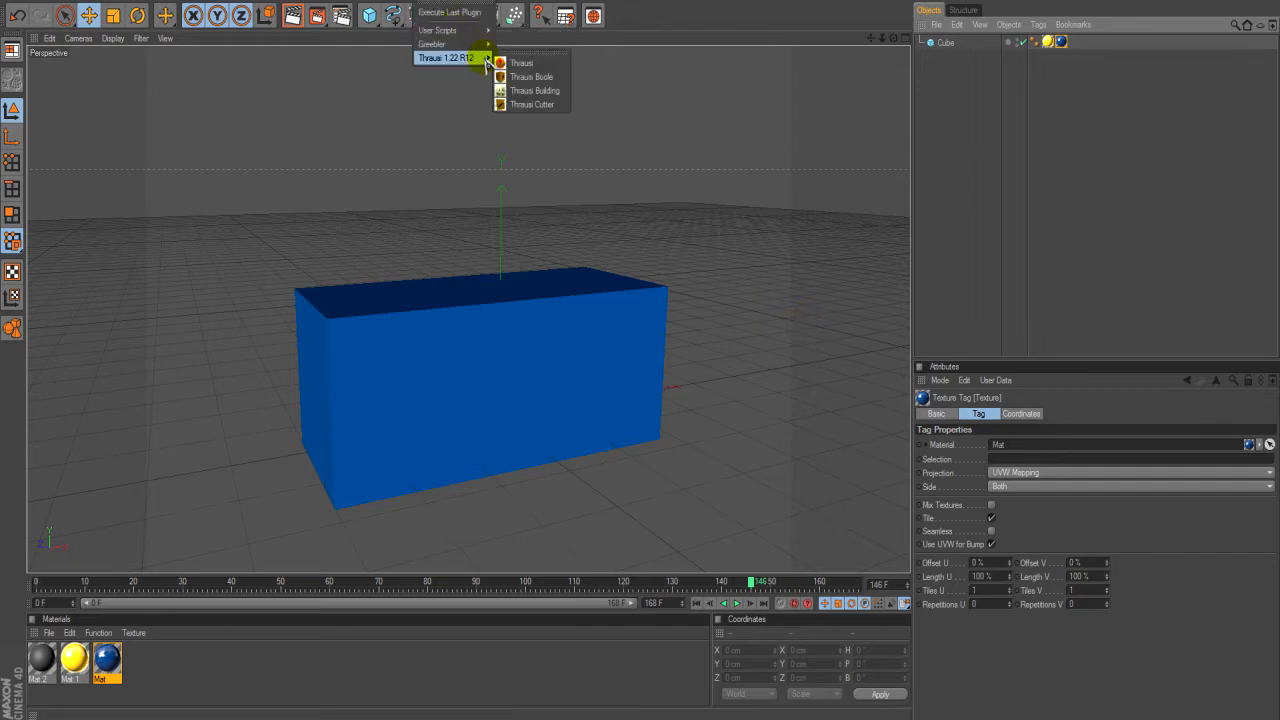
pyautogui.click(527, 64)
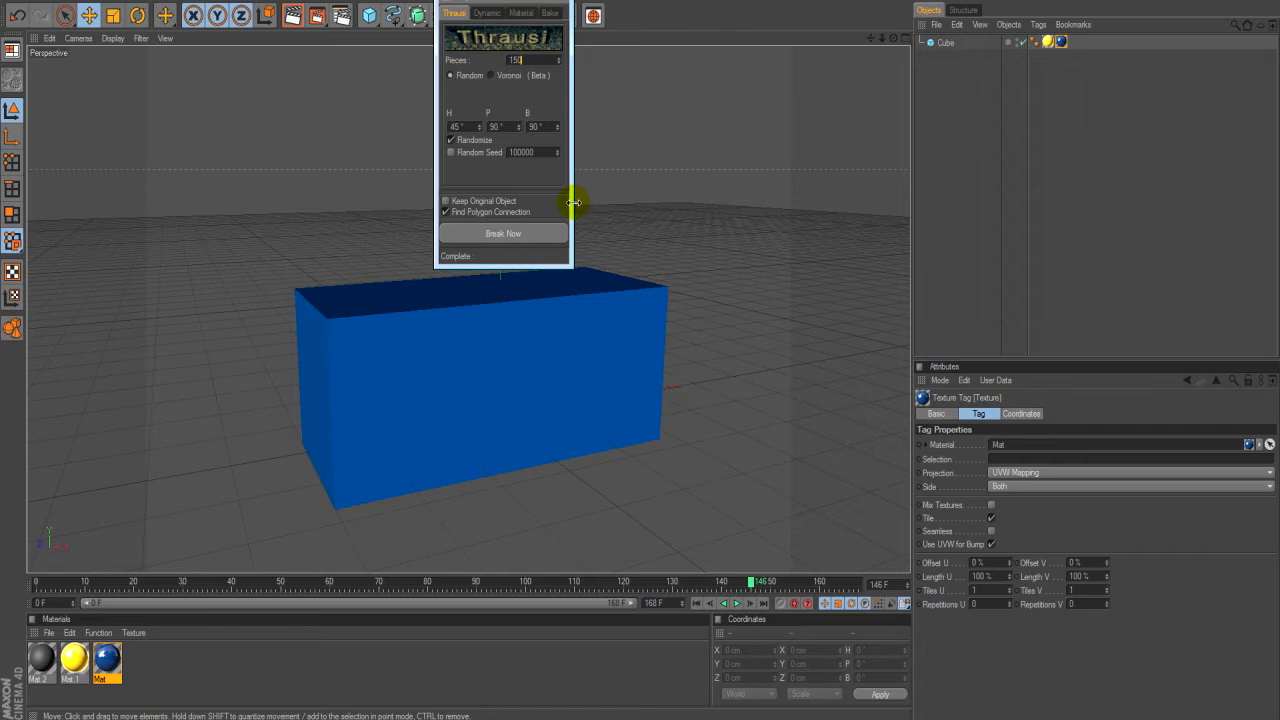
pyautogui.click(533, 238)
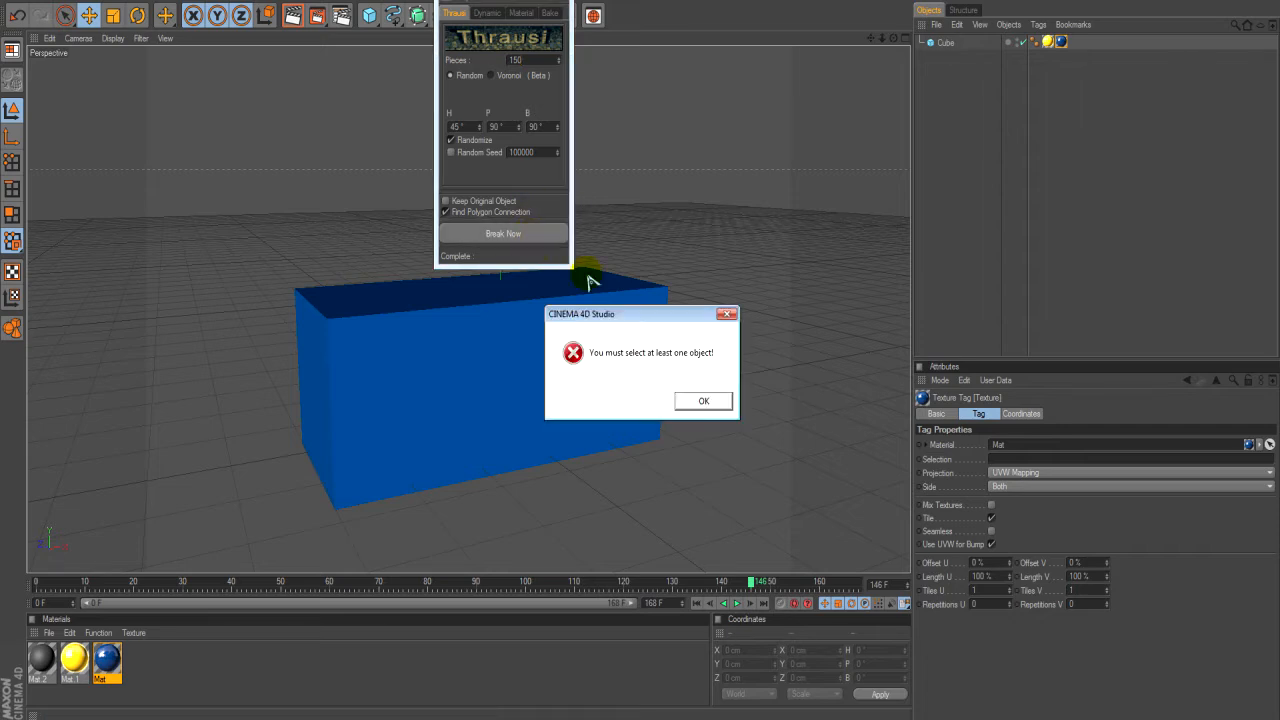
pyautogui.click(711, 398)
pyautogui.click(944, 42)
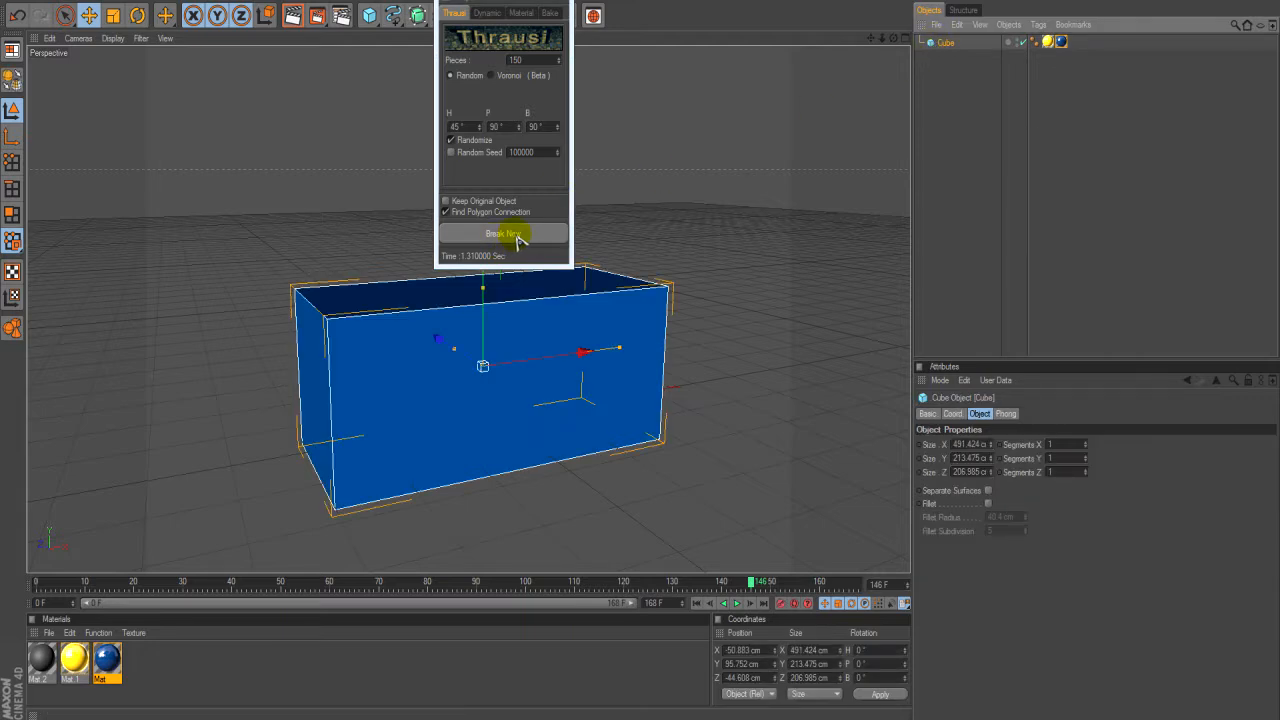
pyautogui.click(517, 235)
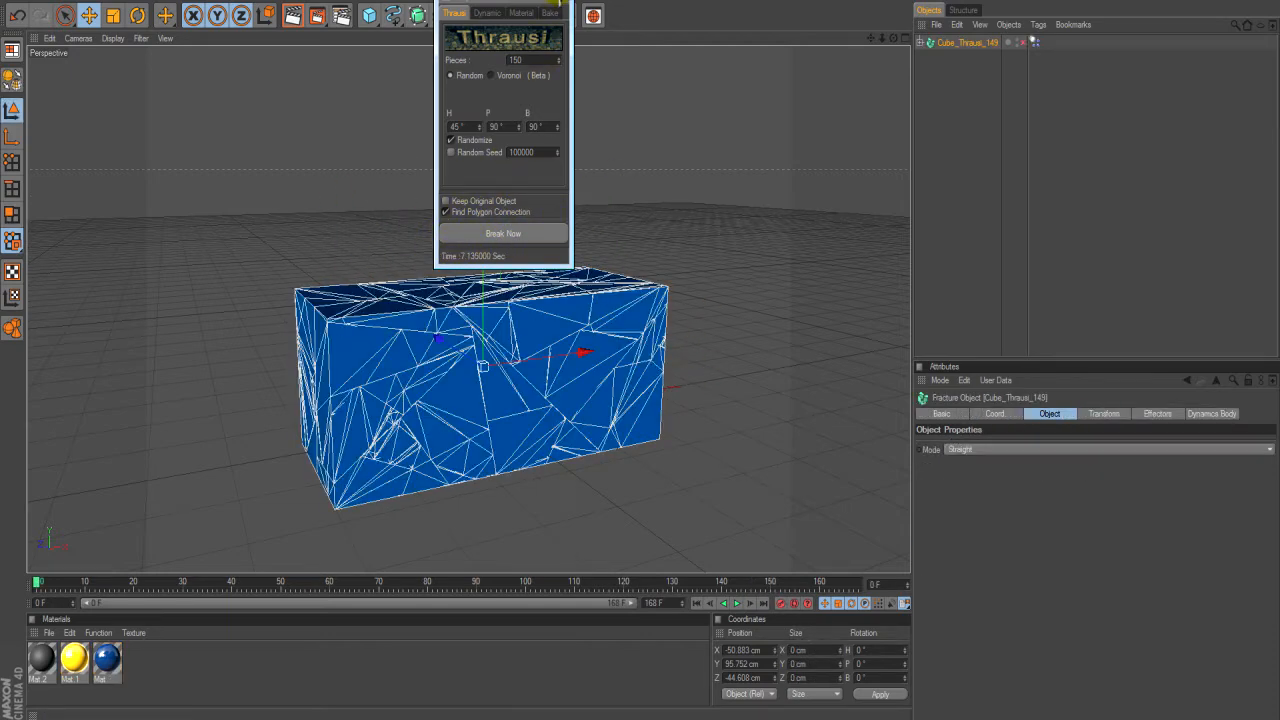
pyautogui.click(560, 4)
# Expand the fracture object, examine the list of pieces and their material tags, and select Pieces 3.
pyautogui.click(926, 43)
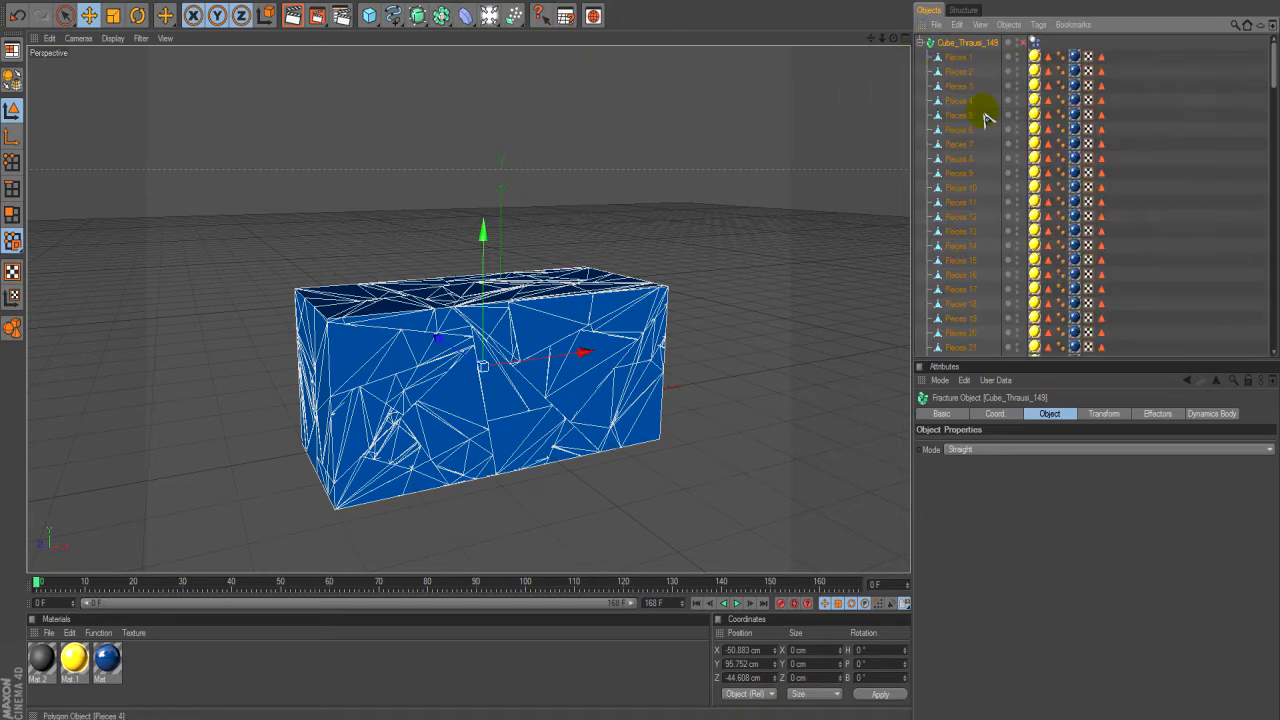
pyautogui.scroll(-15, 1020, 140)
pyautogui.scroll(-2, 1020, 145)
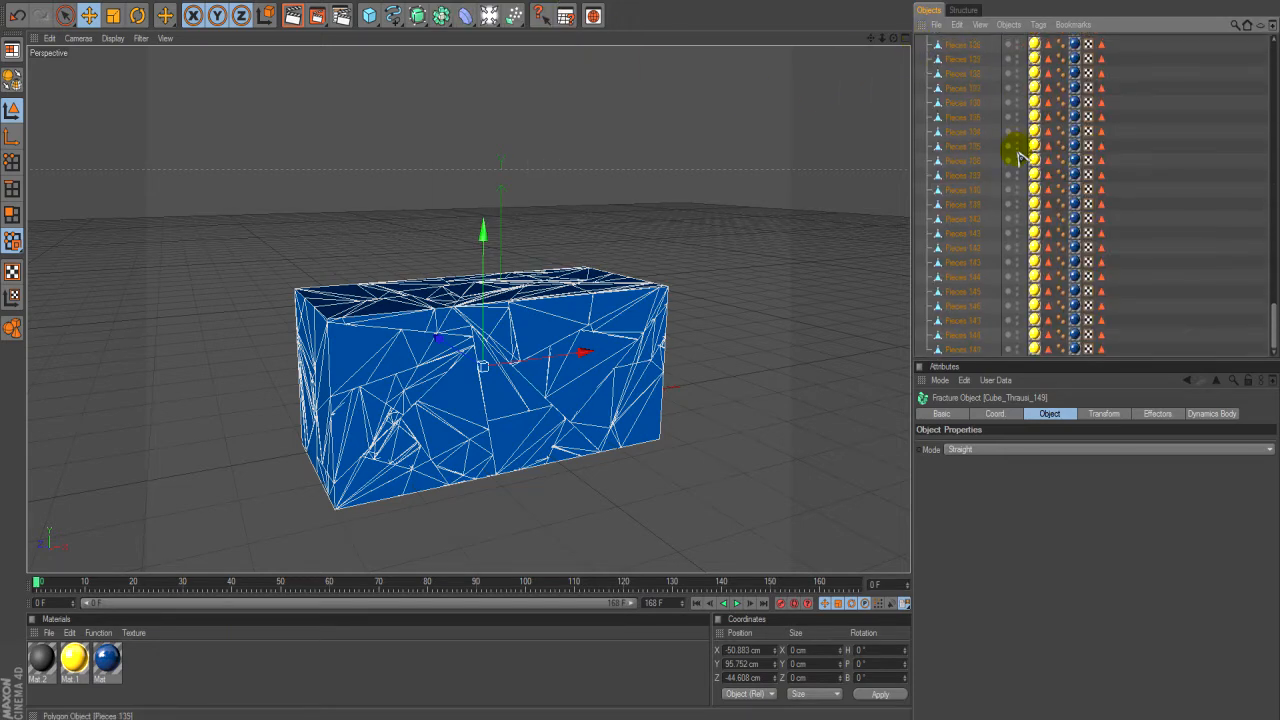
pyautogui.scroll(15, 990, 320)
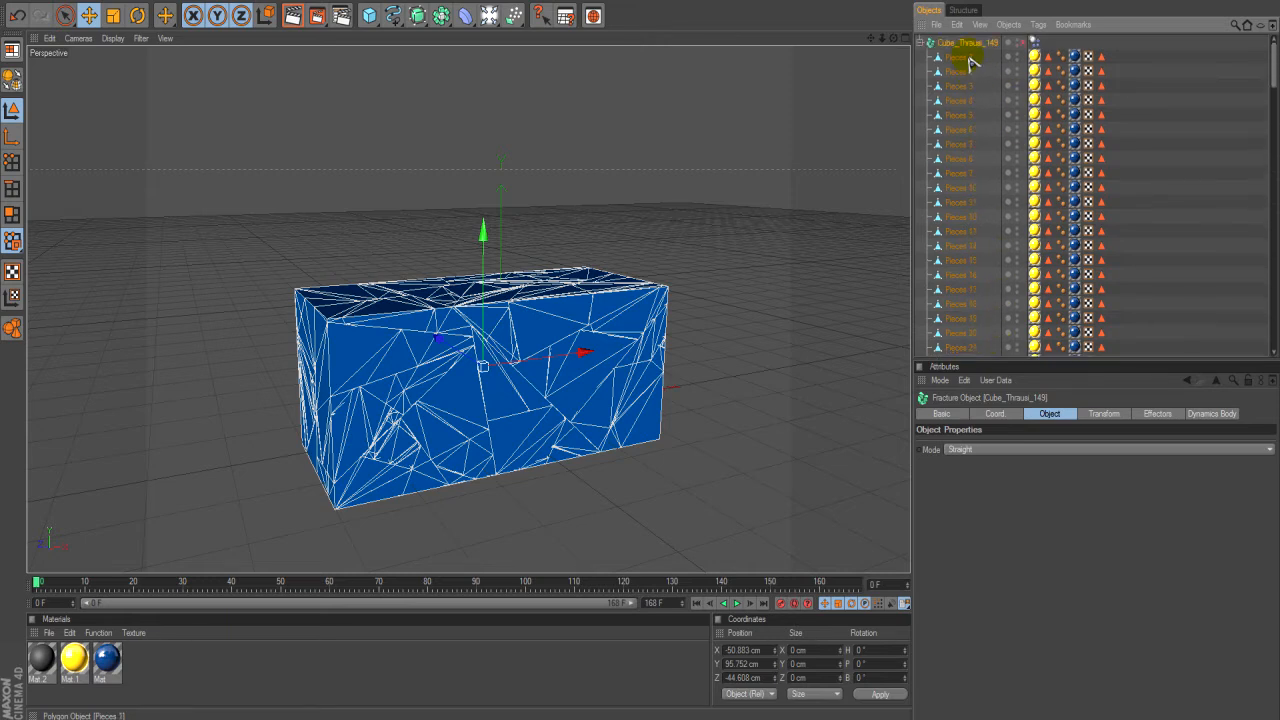
pyautogui.click(958, 86)
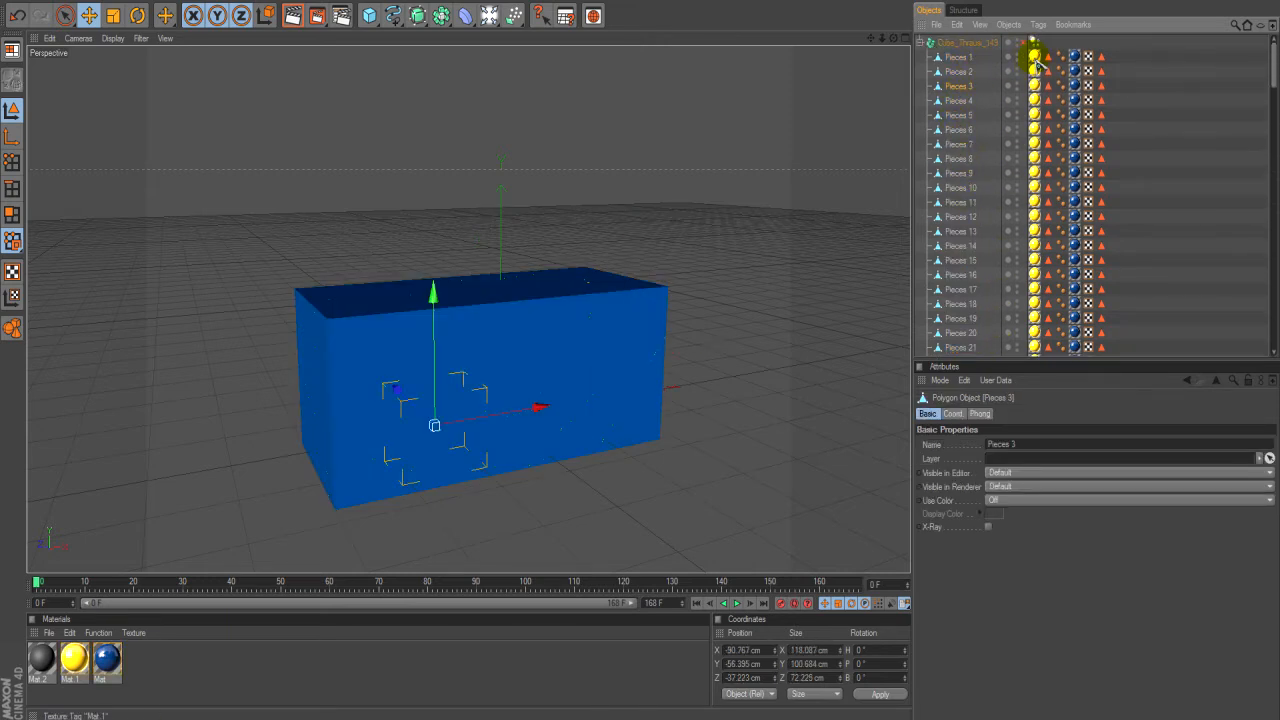
# Collapse the fracture object's hierarchy and play the simulation several times from the first frame to watch the shattered cube fall.
pyautogui.click(943, 42)
pyautogui.click(921, 42)
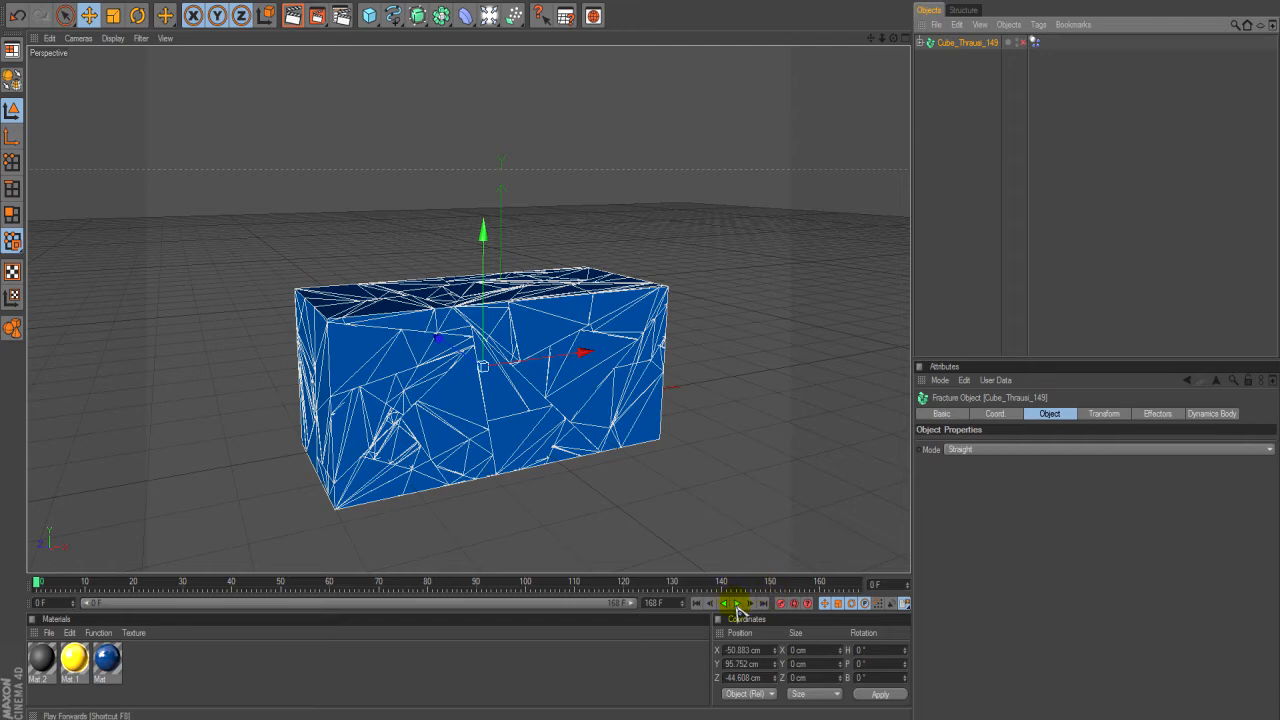
pyautogui.click(737, 604)
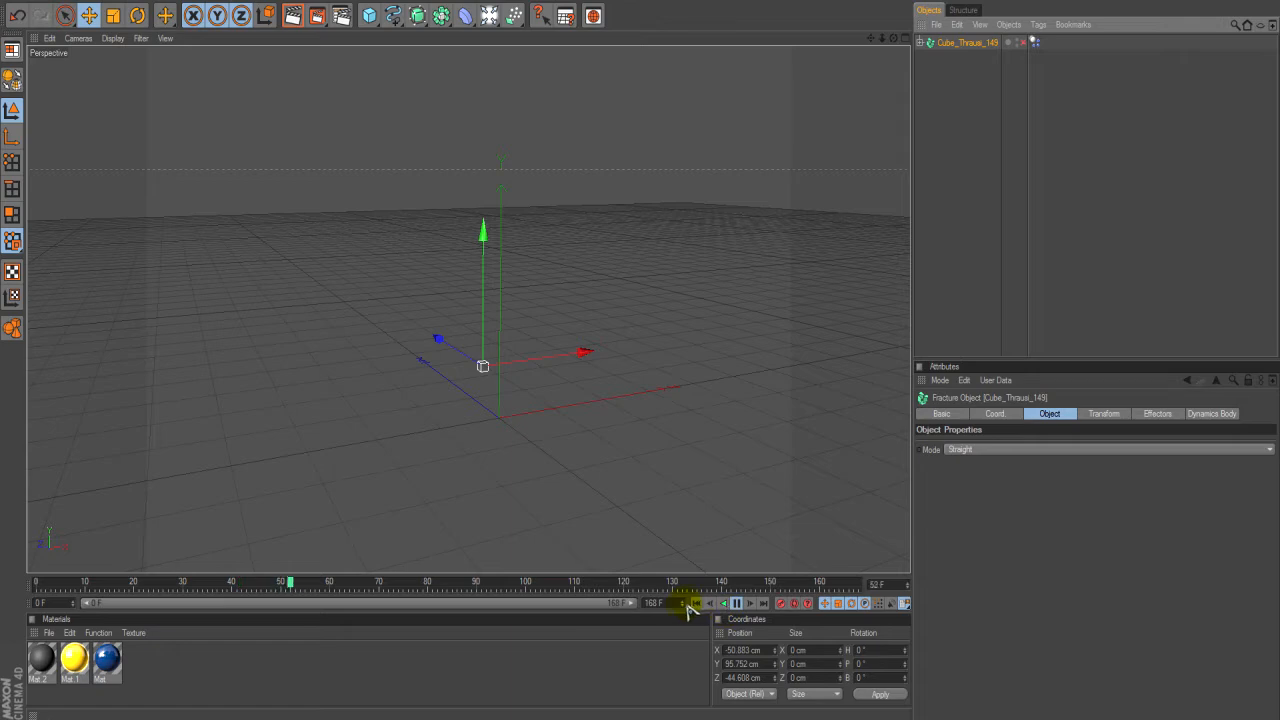
pyautogui.click(697, 604)
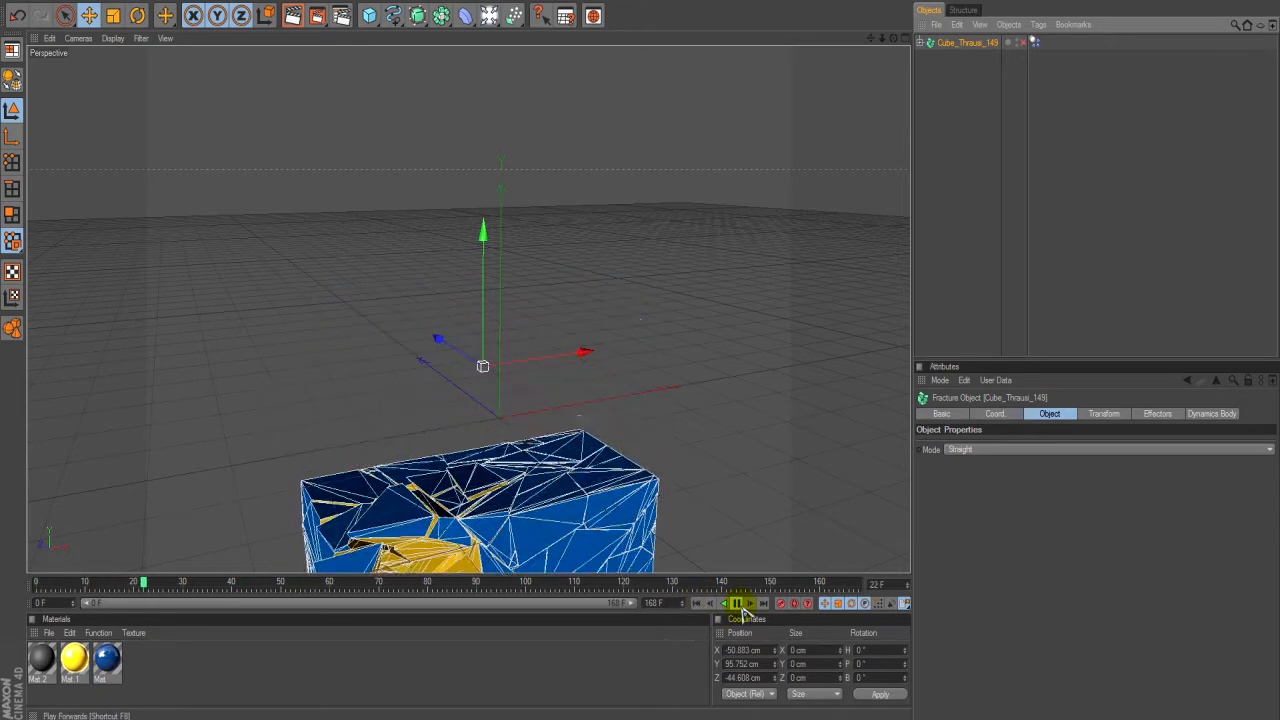
pyautogui.click(737, 604)
pyautogui.click(697, 604)
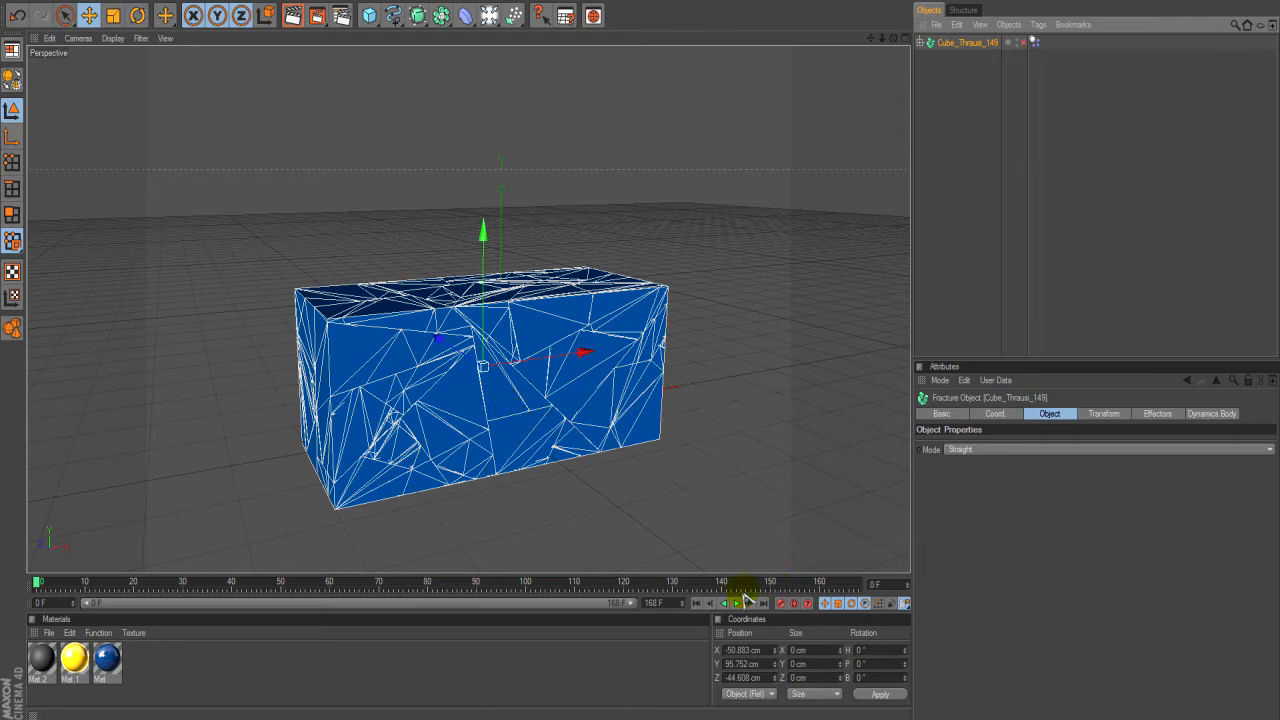
pyautogui.click(737, 604)
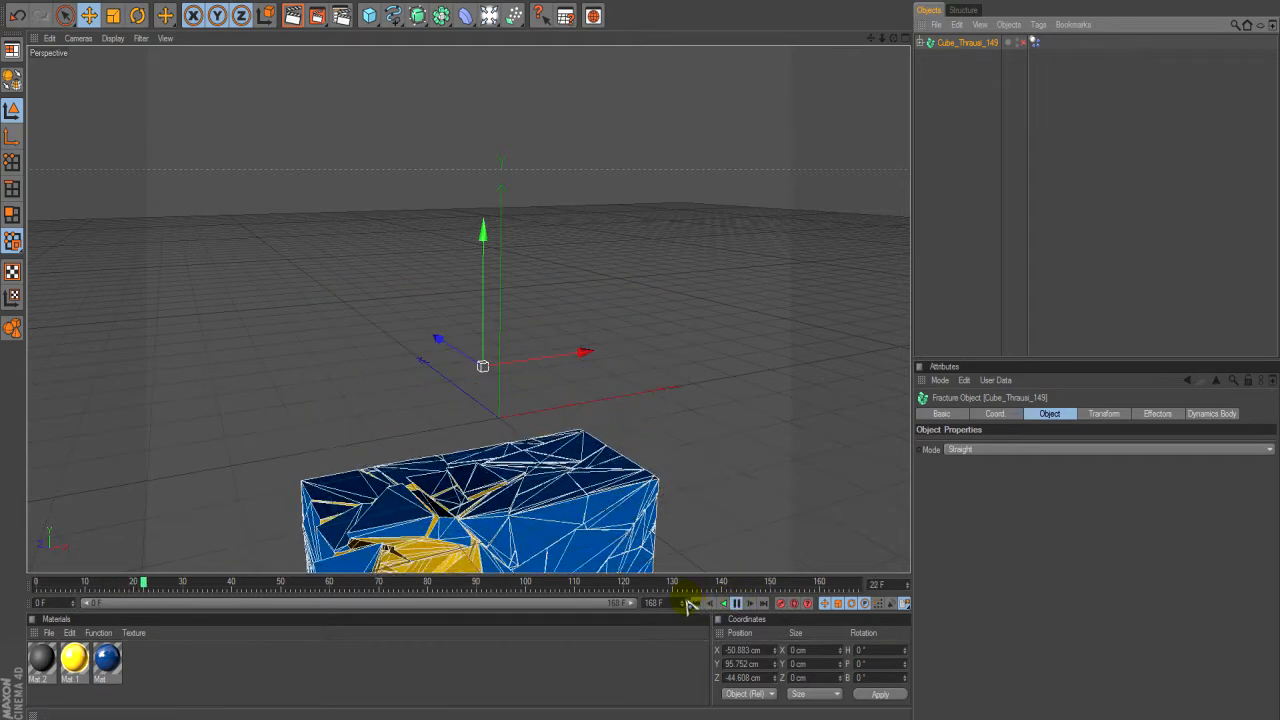
pyautogui.click(697, 604)
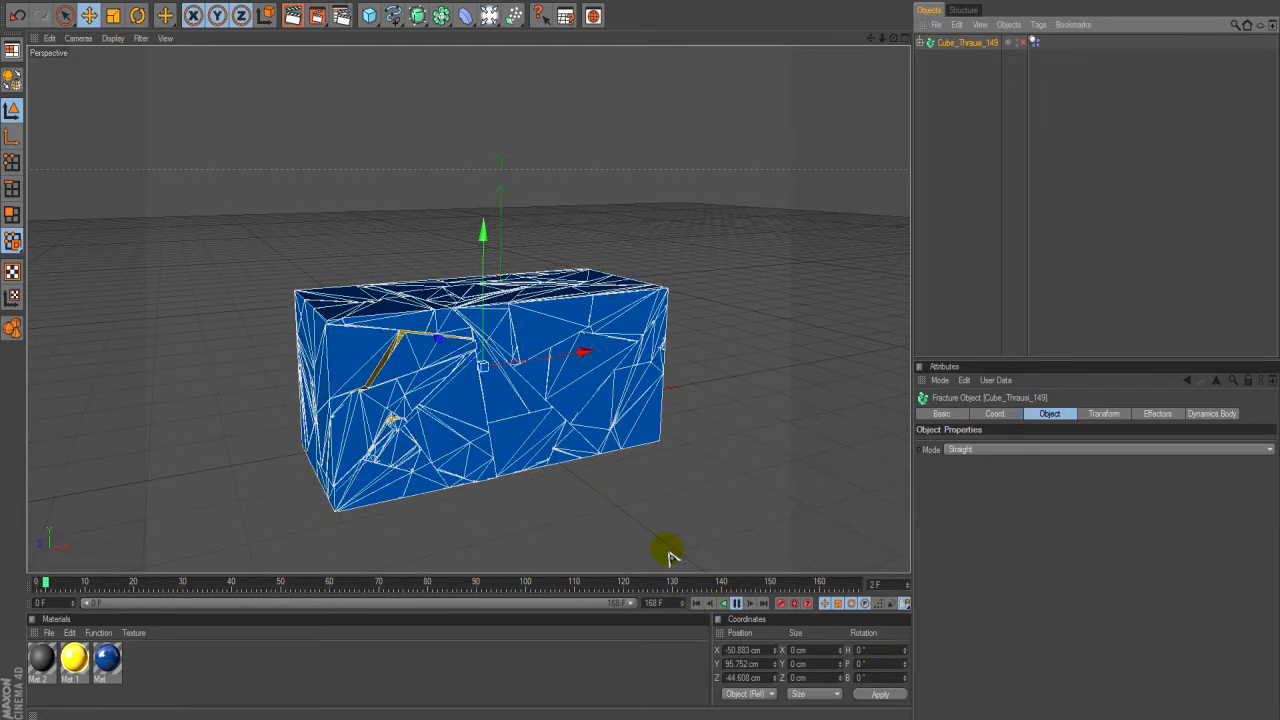
pyautogui.click(737, 604)
pyautogui.click(697, 604)
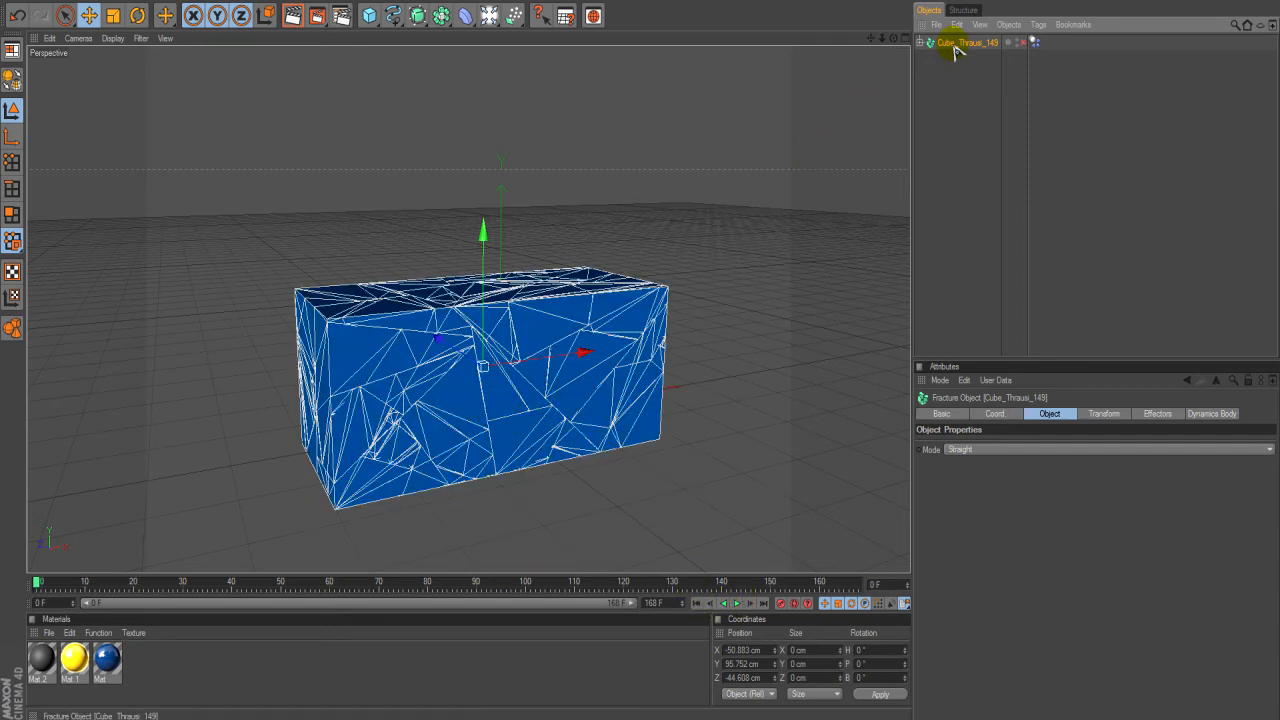
# Add a Floor object and lower it to about Y -12.4 cm so it sits beneath the fractured cube.
pyautogui.click(489, 15)
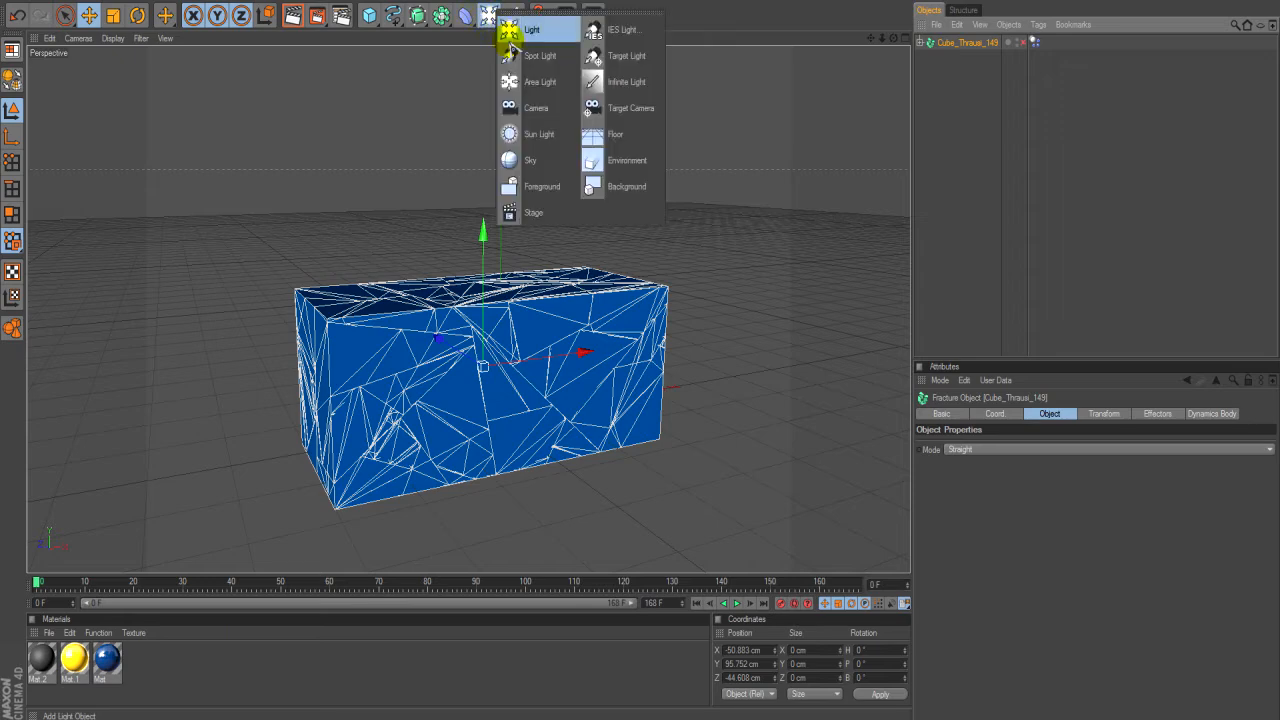
pyautogui.click(614, 136)
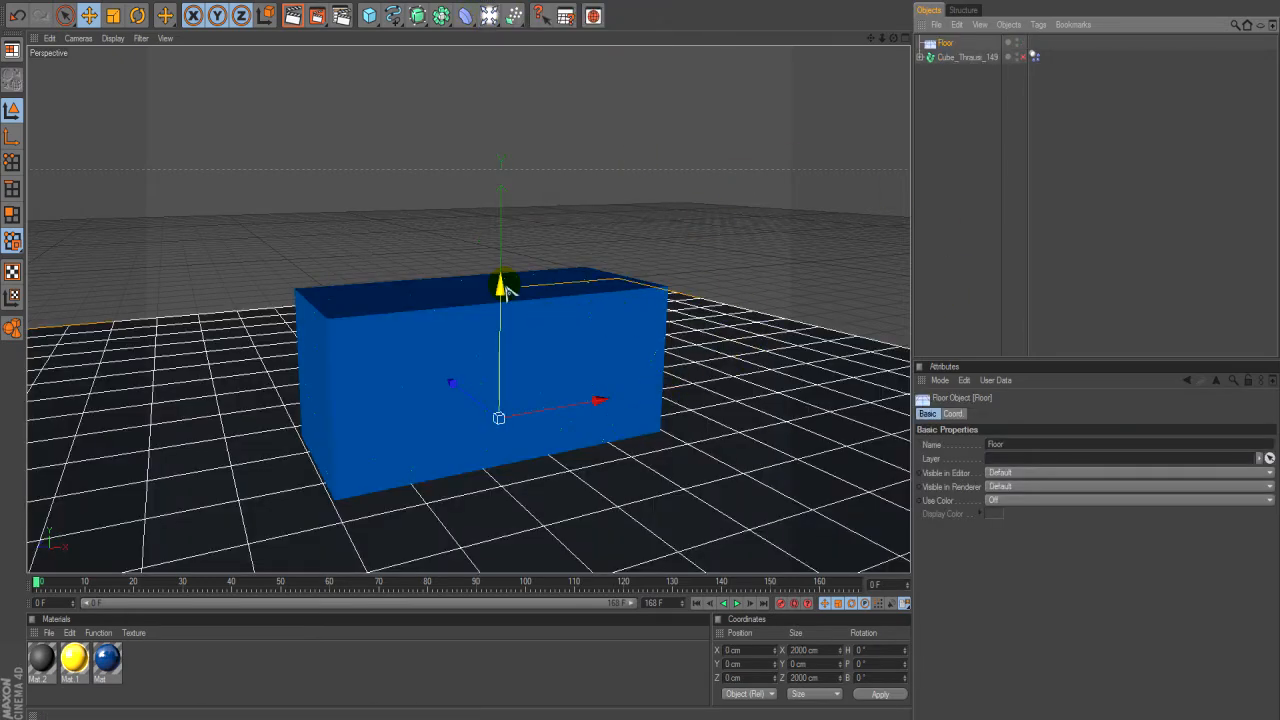
pyautogui.moveTo(500, 288)
pyautogui.mouseDown()
pyautogui.moveTo(500, 300)
pyautogui.moveTo(507, 291)
pyautogui.mouseUp()
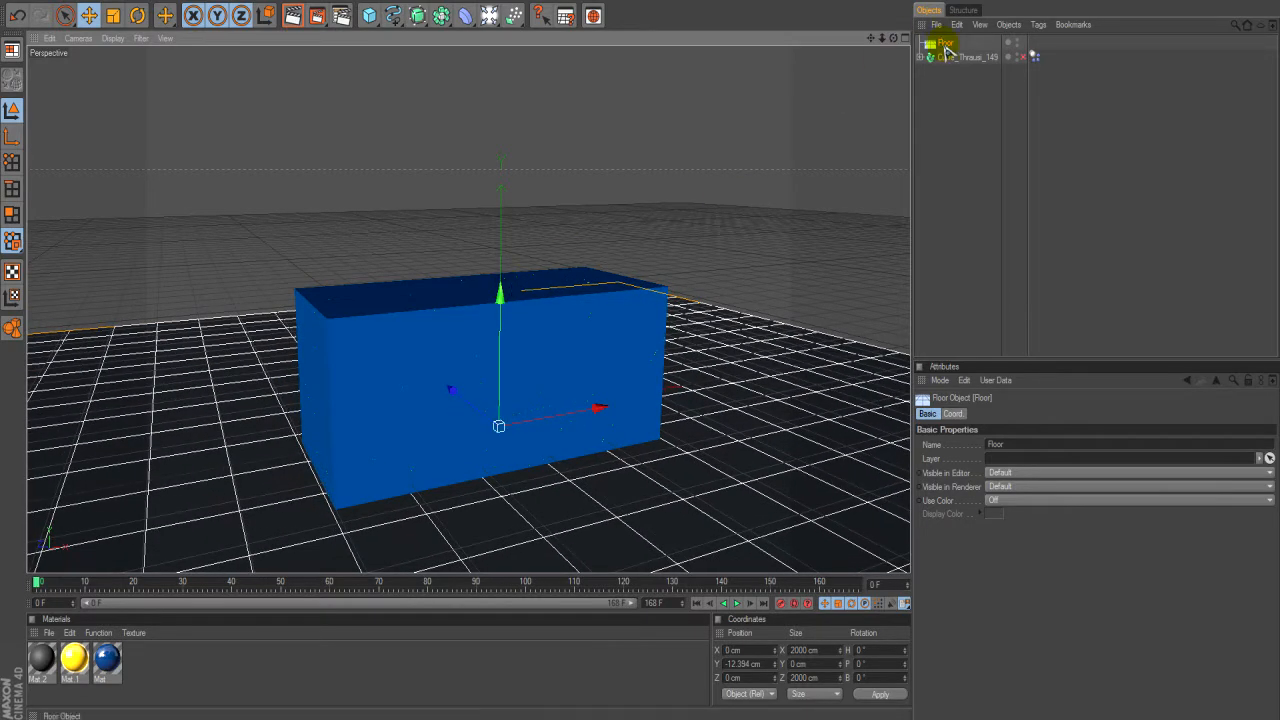
# Make the floor a dynamics collider and test the simulation, returning to the first frame.
pyautogui.click(950, 57)
pyautogui.click(945, 44)
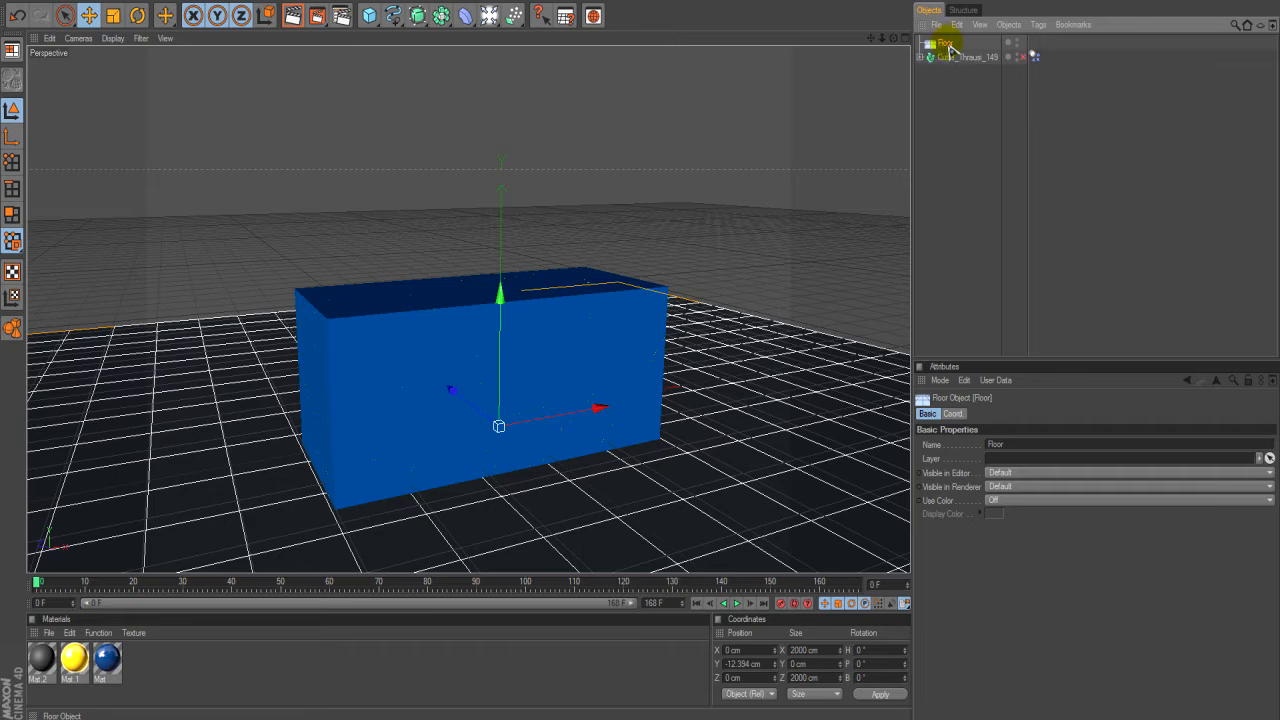
pyautogui.rightClick(951, 50)
pyautogui.press('Escape')
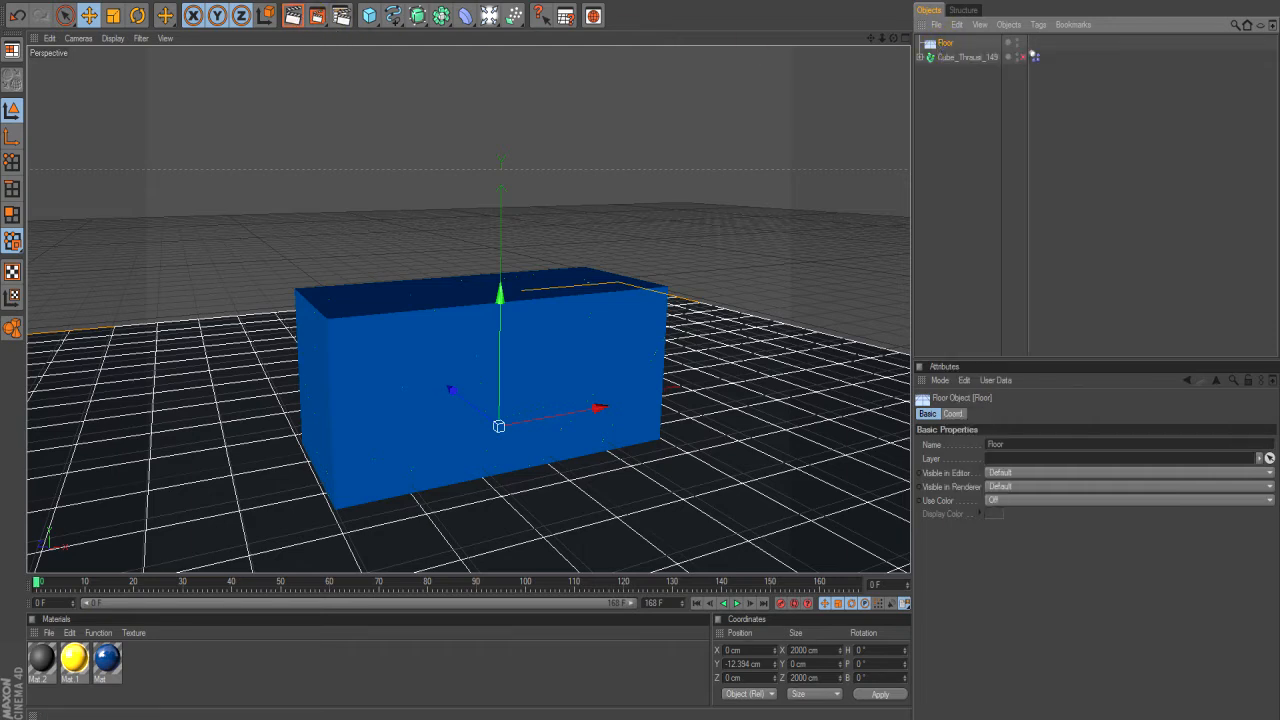
pyautogui.click(270, 4)
pyautogui.moveTo(300, 25)
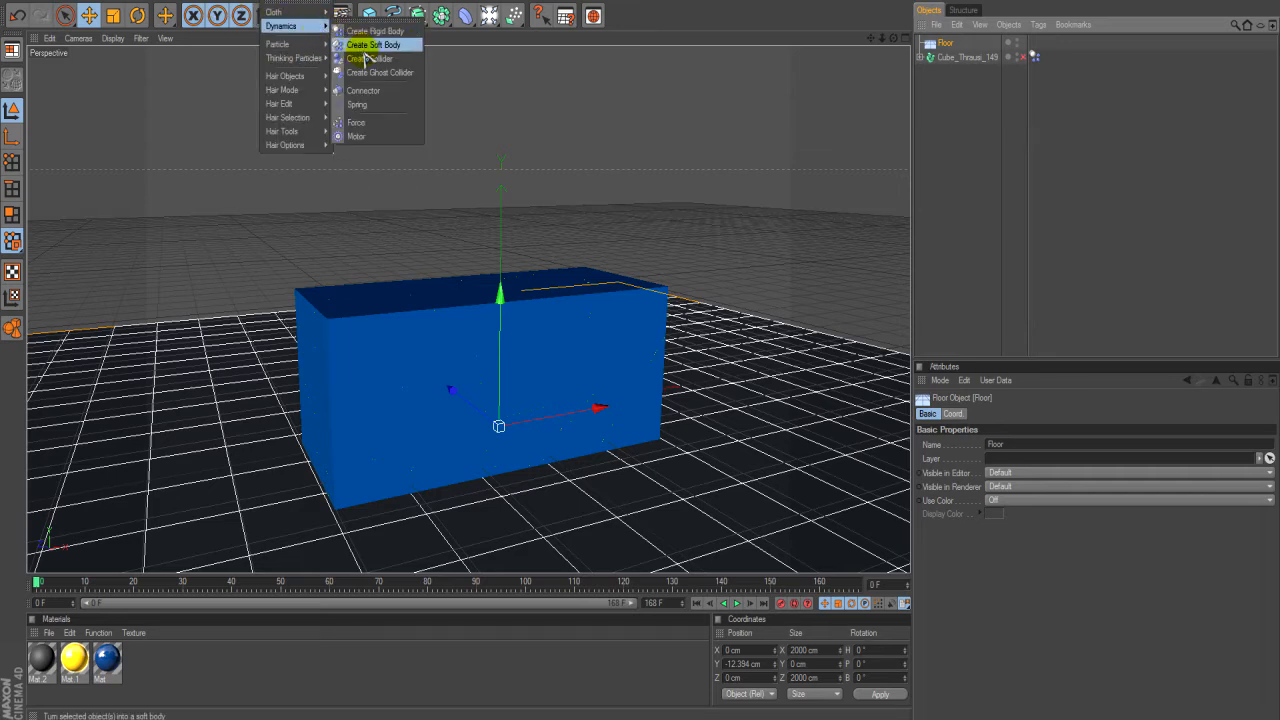
pyautogui.click(369, 58)
pyautogui.click(737, 603)
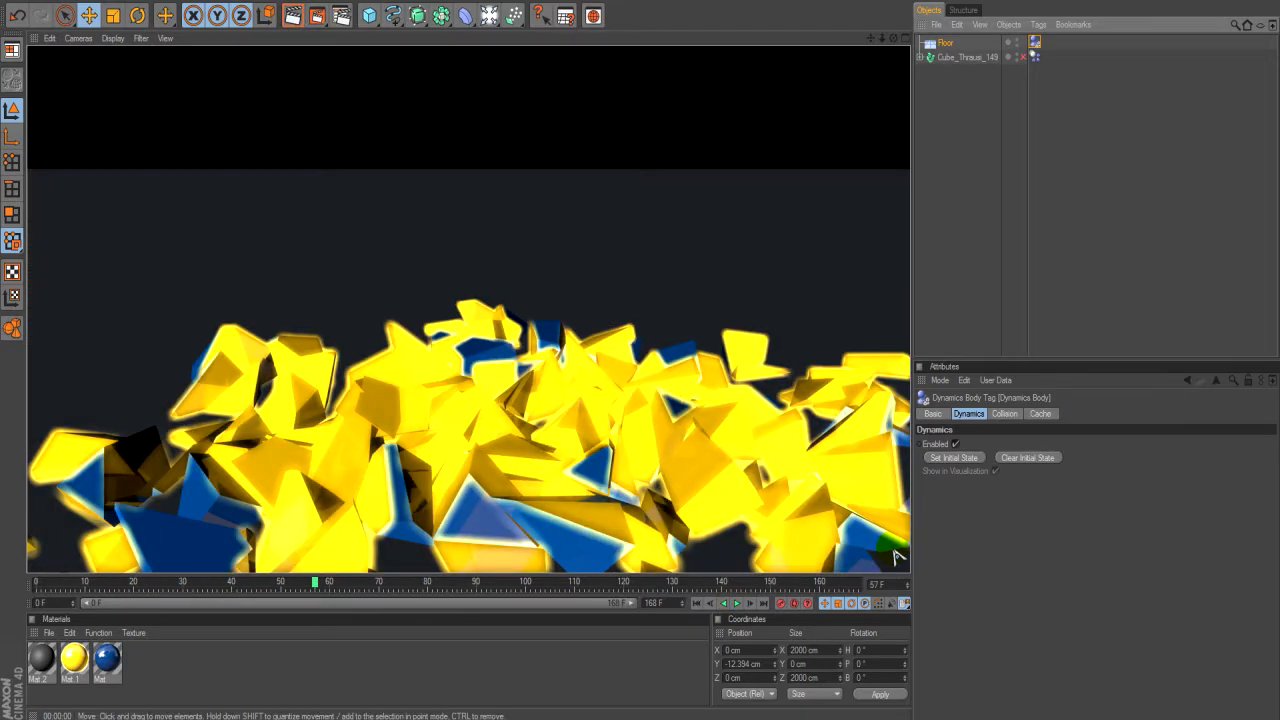
pyautogui.click(697, 603)
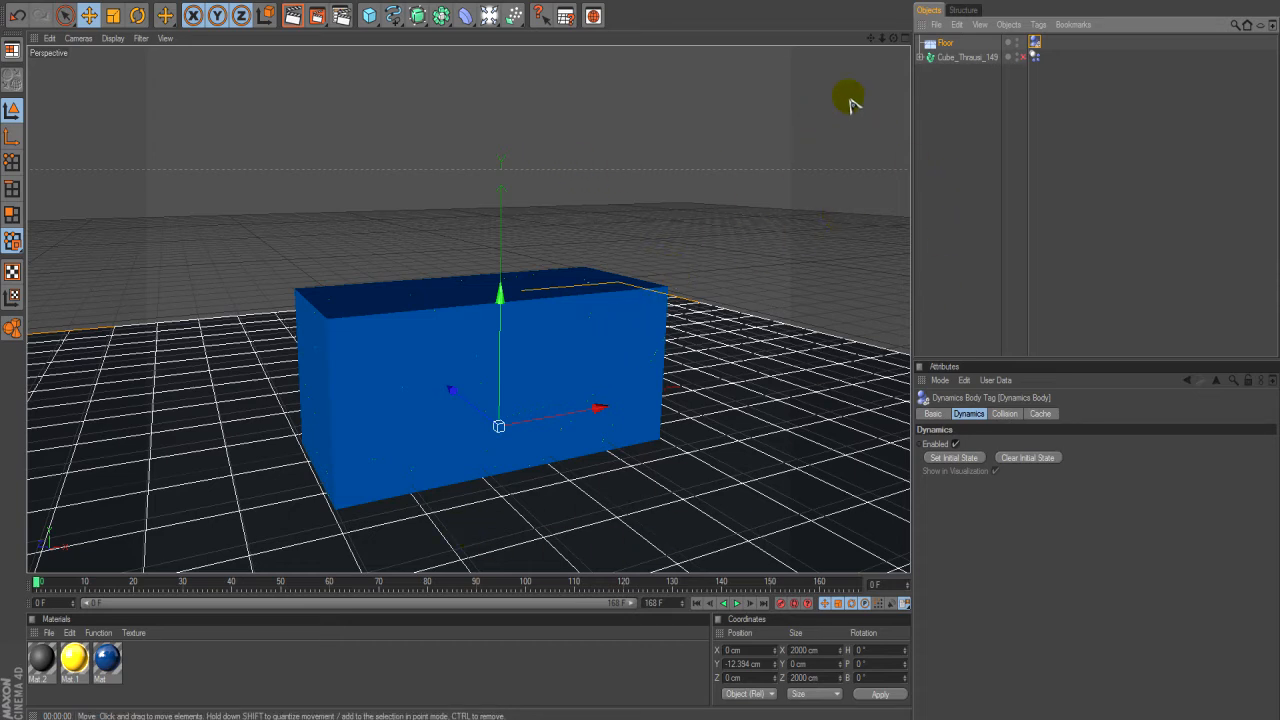
# Scale the fractured cube down slightly along its Z and Y axes.
pyautogui.click(950, 58)
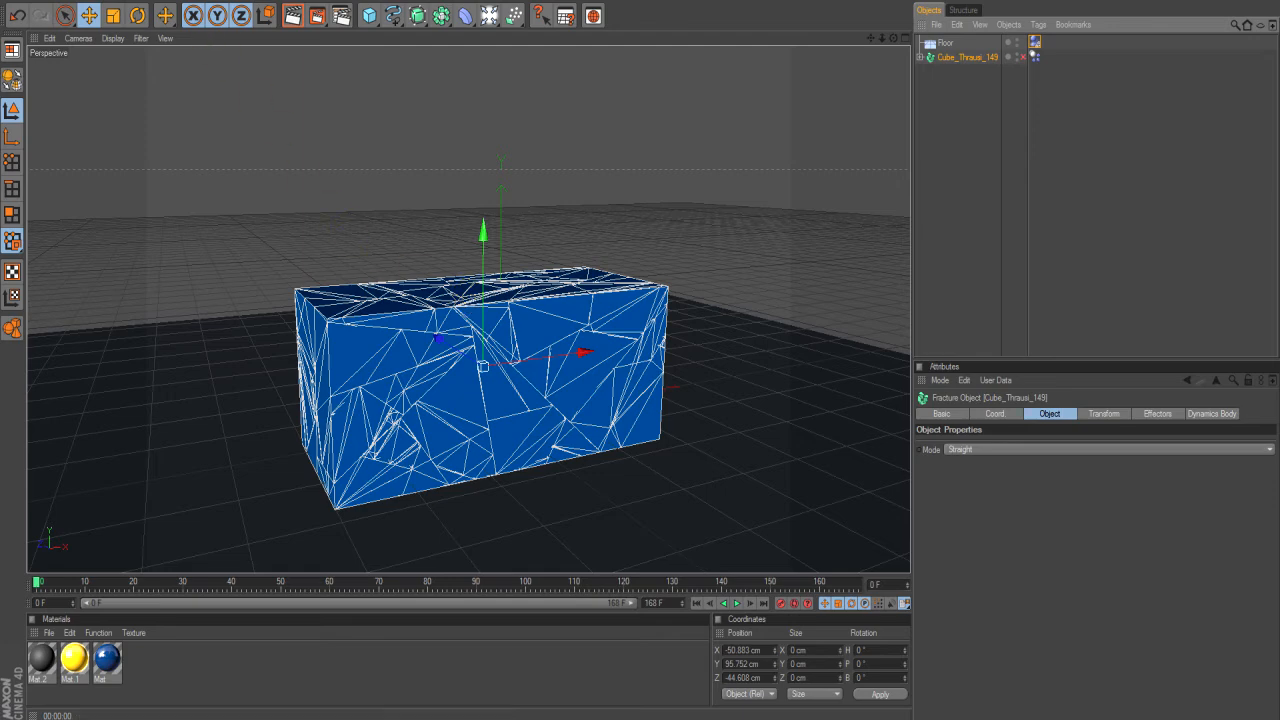
pyautogui.click(113, 15)
pyautogui.moveTo(440, 330); pyautogui.dragTo(433, 335)
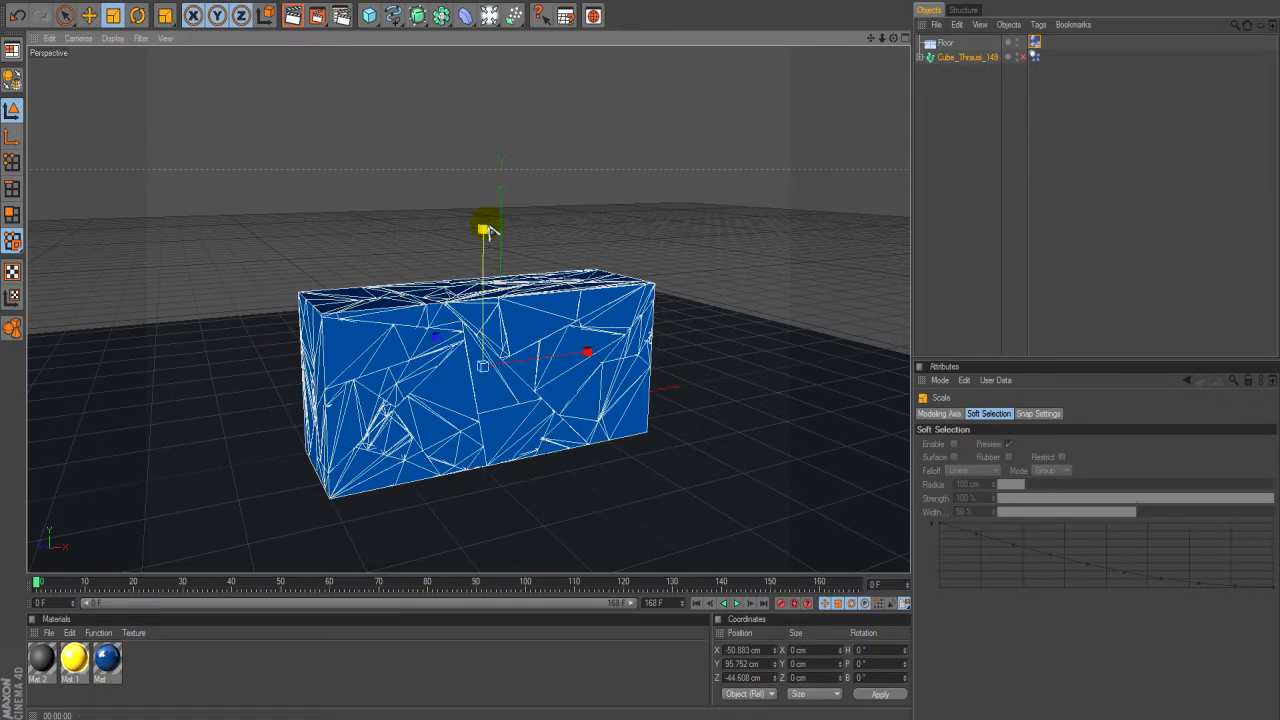
pyautogui.moveTo(485, 229); pyautogui.dragTo(485, 227)
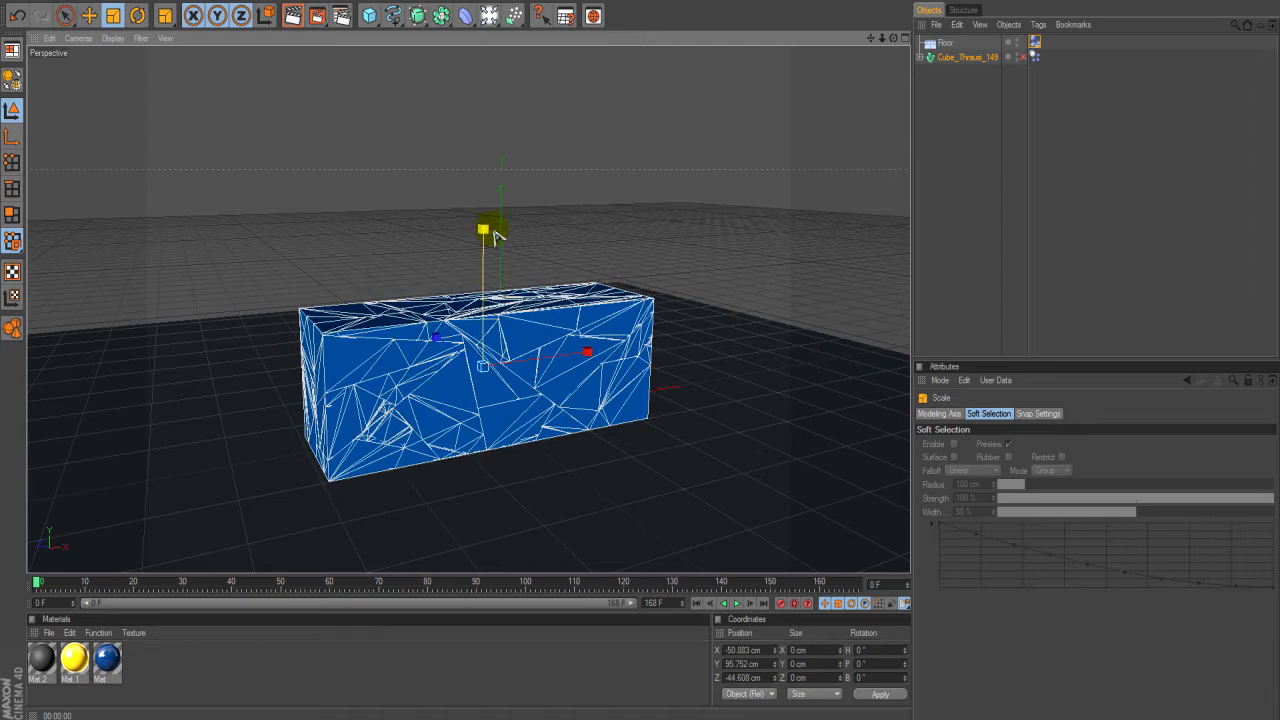
# Play the simulation to check how the rescaled cube breaks on the floor, and return to the first frame.
pyautogui.click(741, 604)
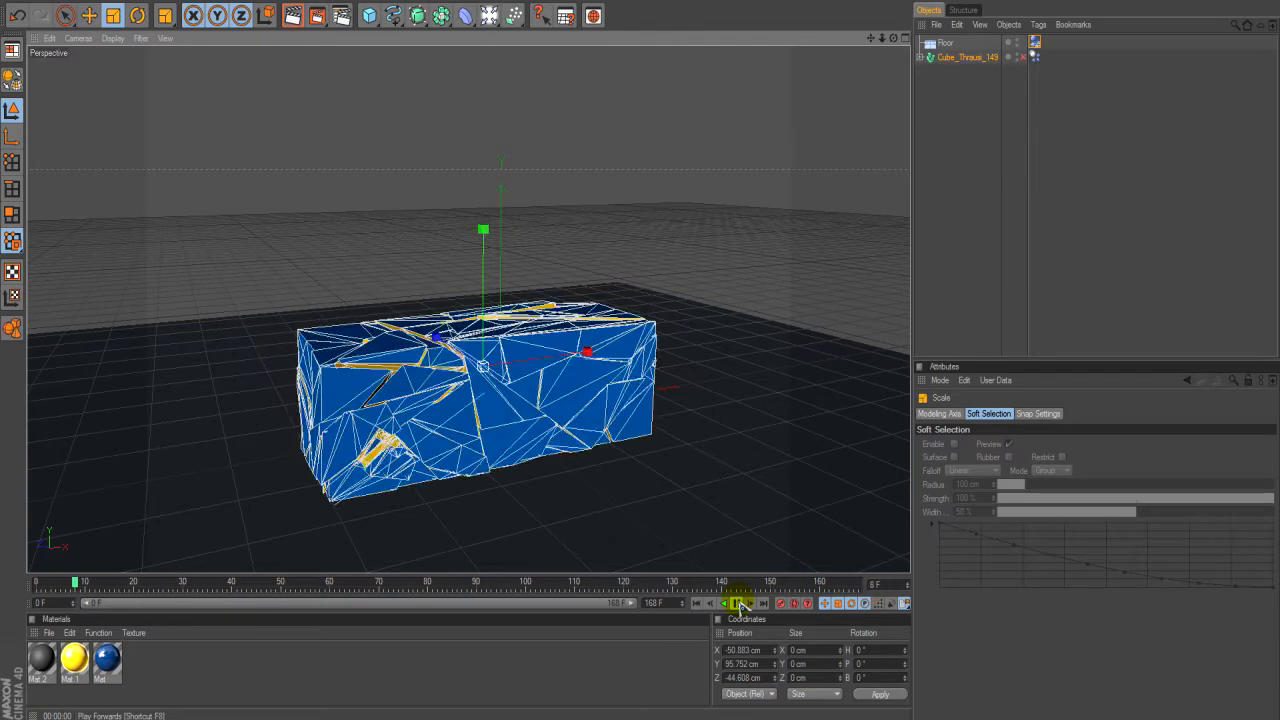
pyautogui.click(735, 604)
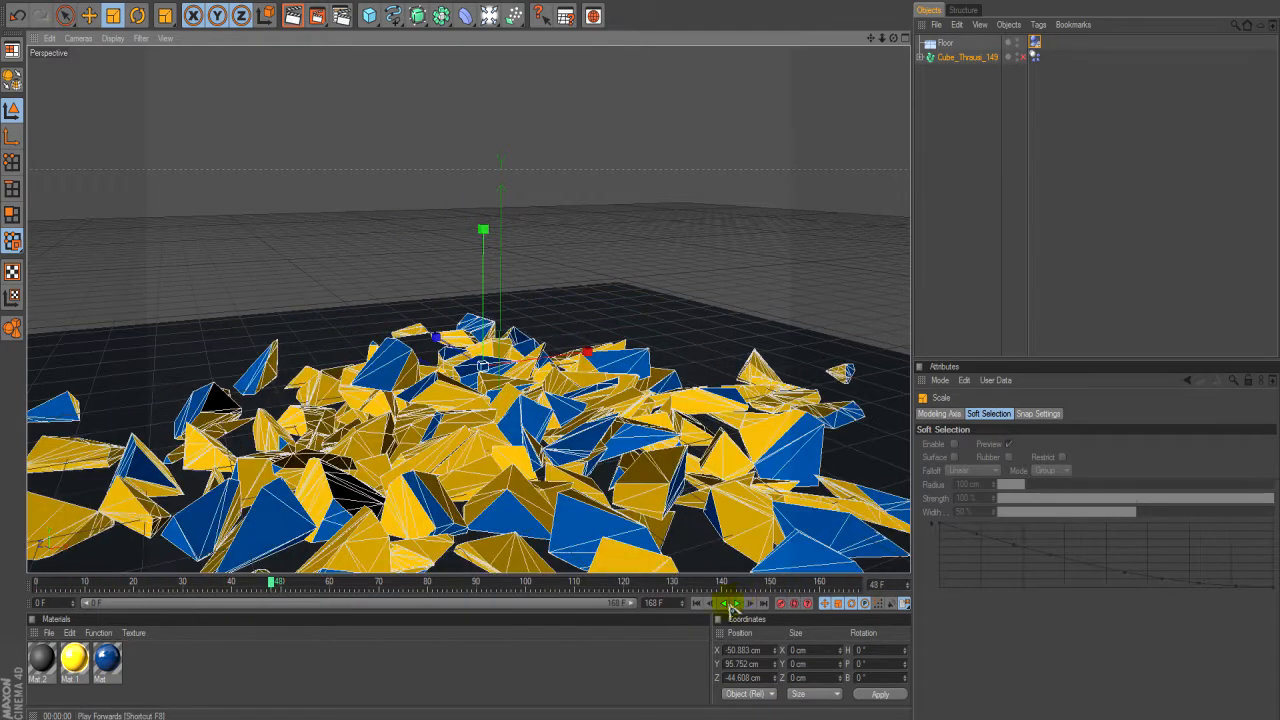
pyautogui.click(698, 603)
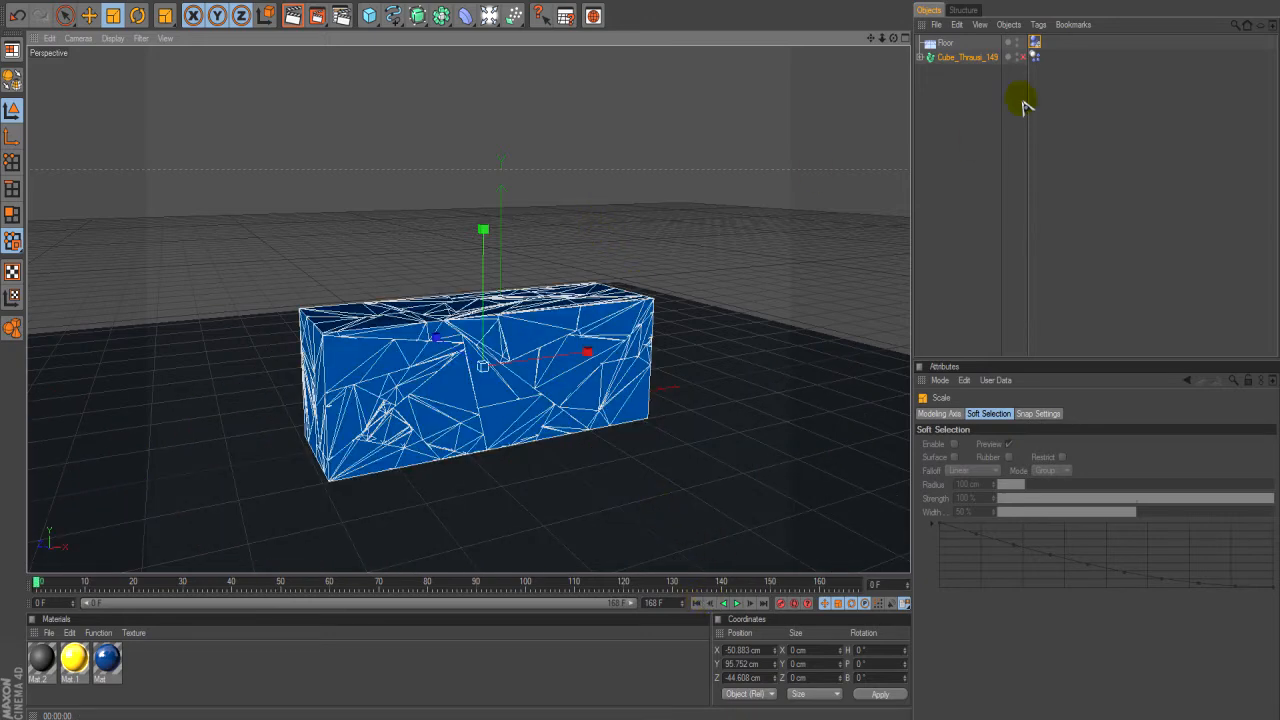
pyautogui.click(968, 57)
pyautogui.click(946, 44)
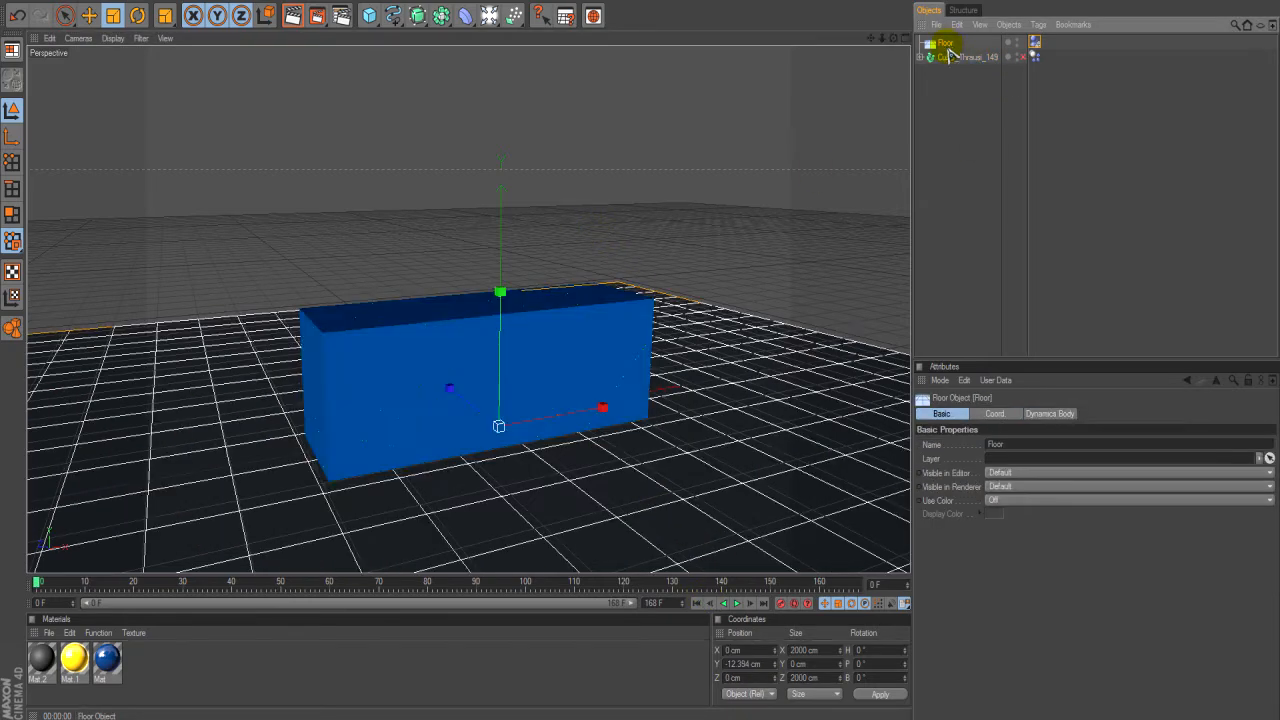
pyautogui.click(958, 57)
pyautogui.click(946, 44)
pyautogui.click(951, 58)
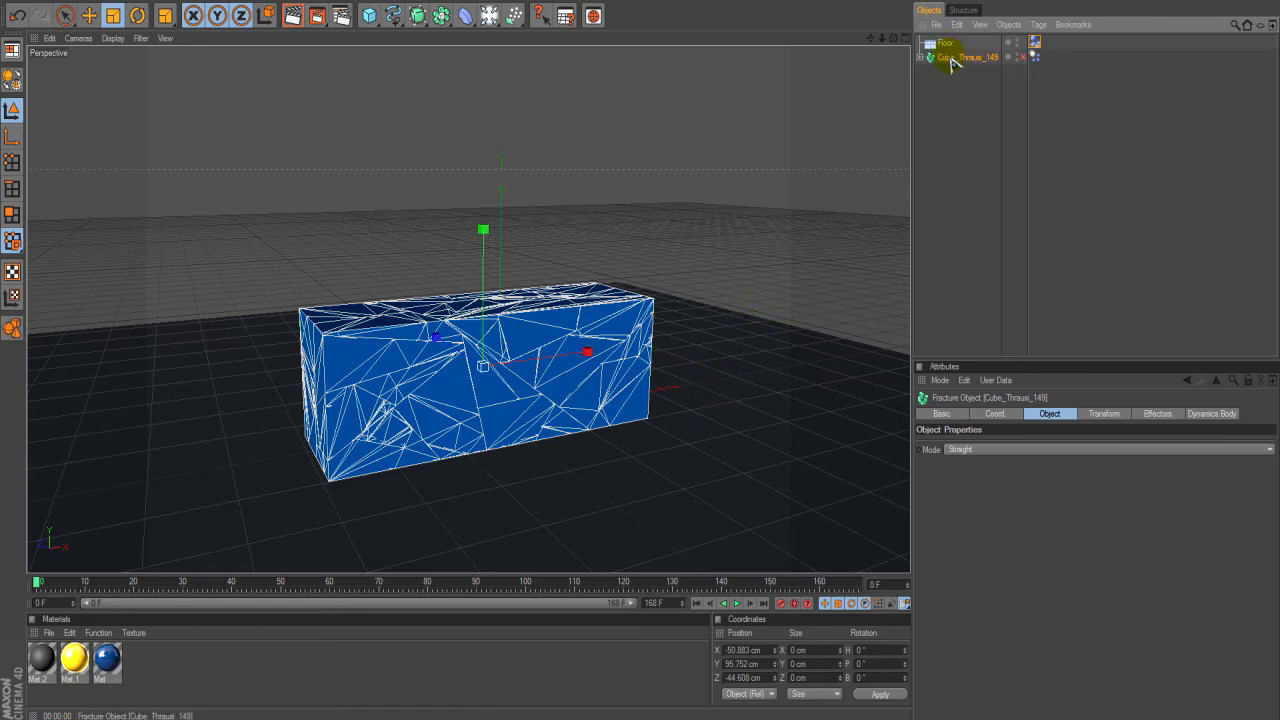
pyautogui.press('Up')
pyautogui.press('Down')
pyautogui.press('Up')
pyautogui.press('Down')
pyautogui.press('Up')
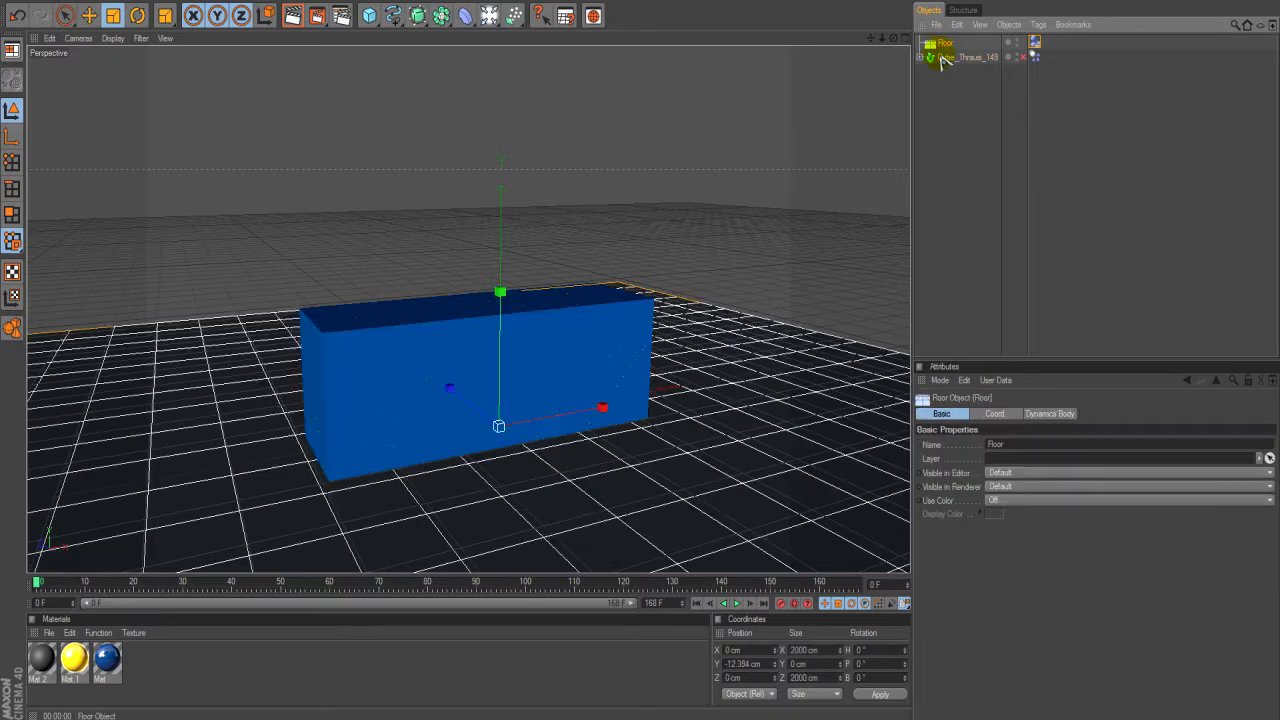
pyautogui.click(941, 58)
# Add a sphere, reduce its radius to about 29 cm and place it above the cube at about X -223 cm, Y 319 cm.
pyautogui.moveTo(369, 15); pyautogui.dragTo(490, 40)
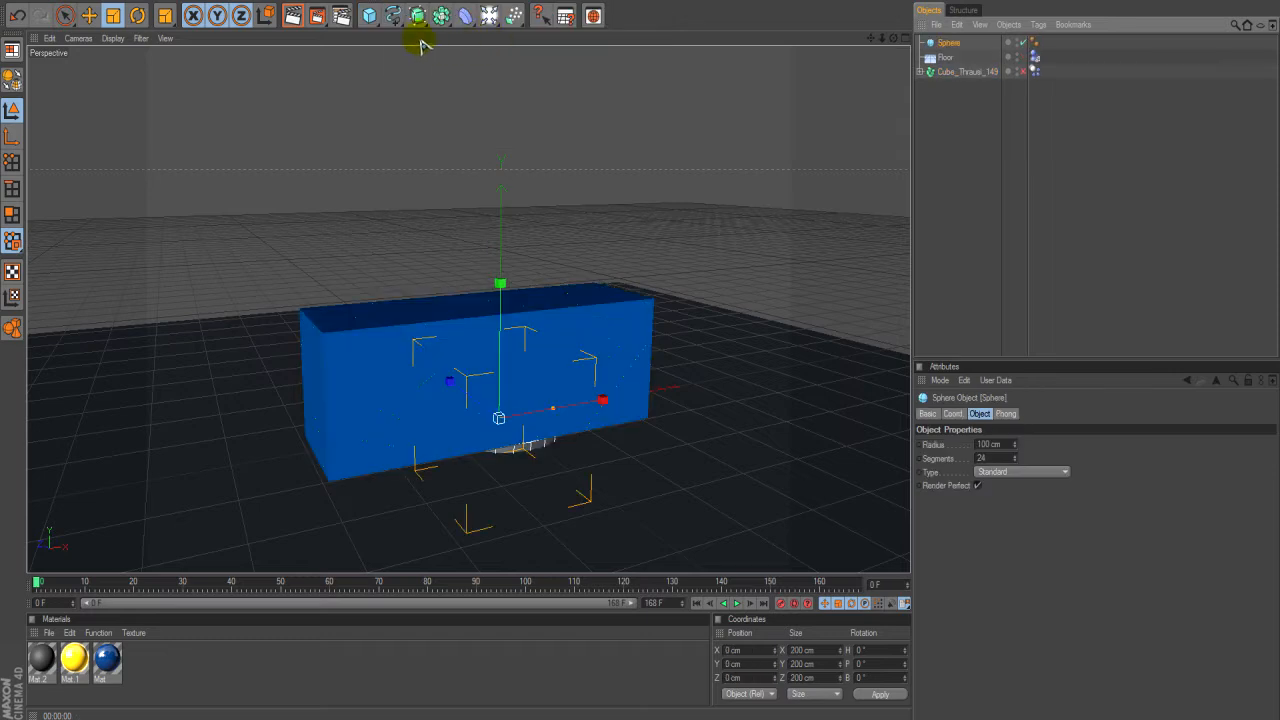
pyautogui.click(89, 15)
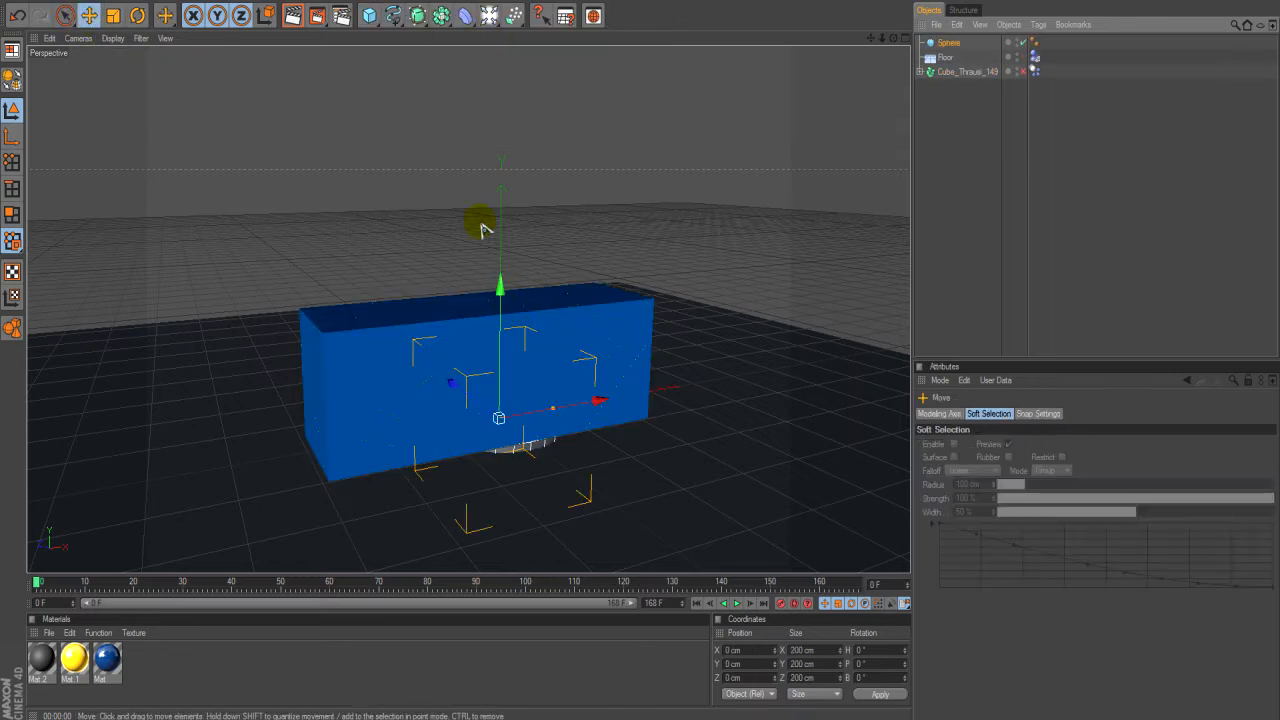
pyautogui.moveTo(500, 286); pyautogui.dragTo(501, 64)
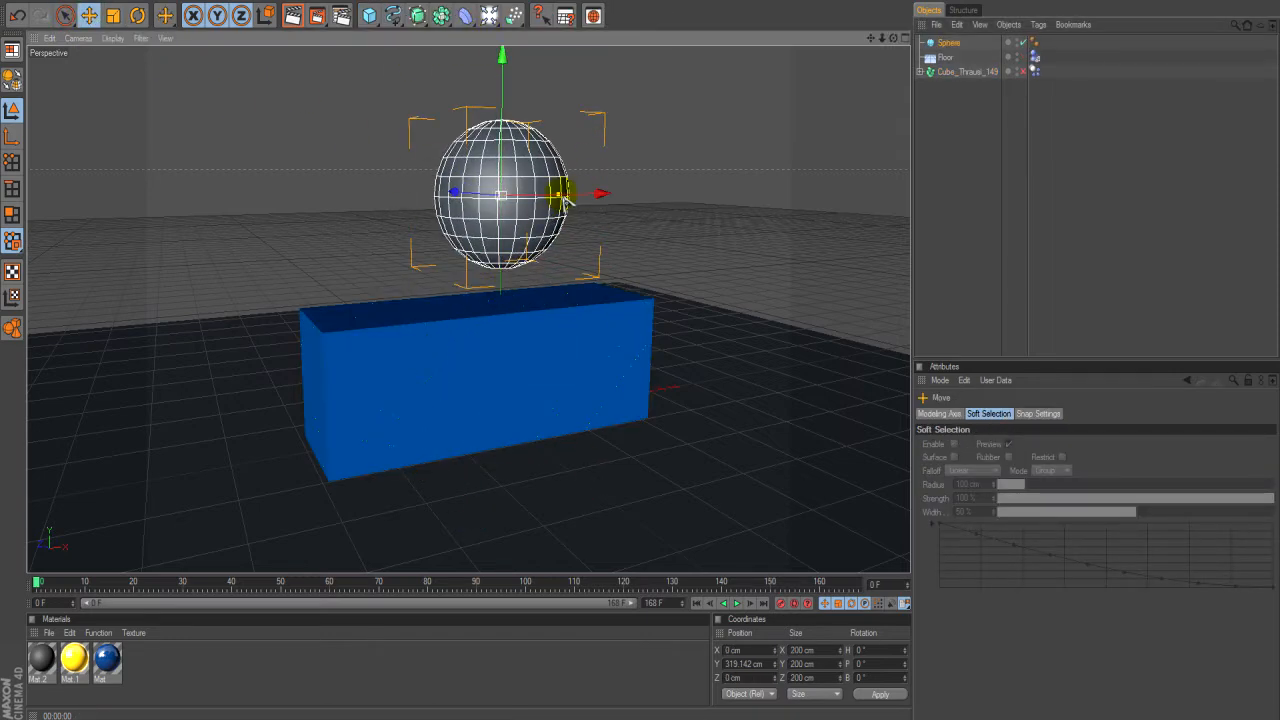
pyautogui.moveTo(501, 195); pyautogui.dragTo(465, 196)
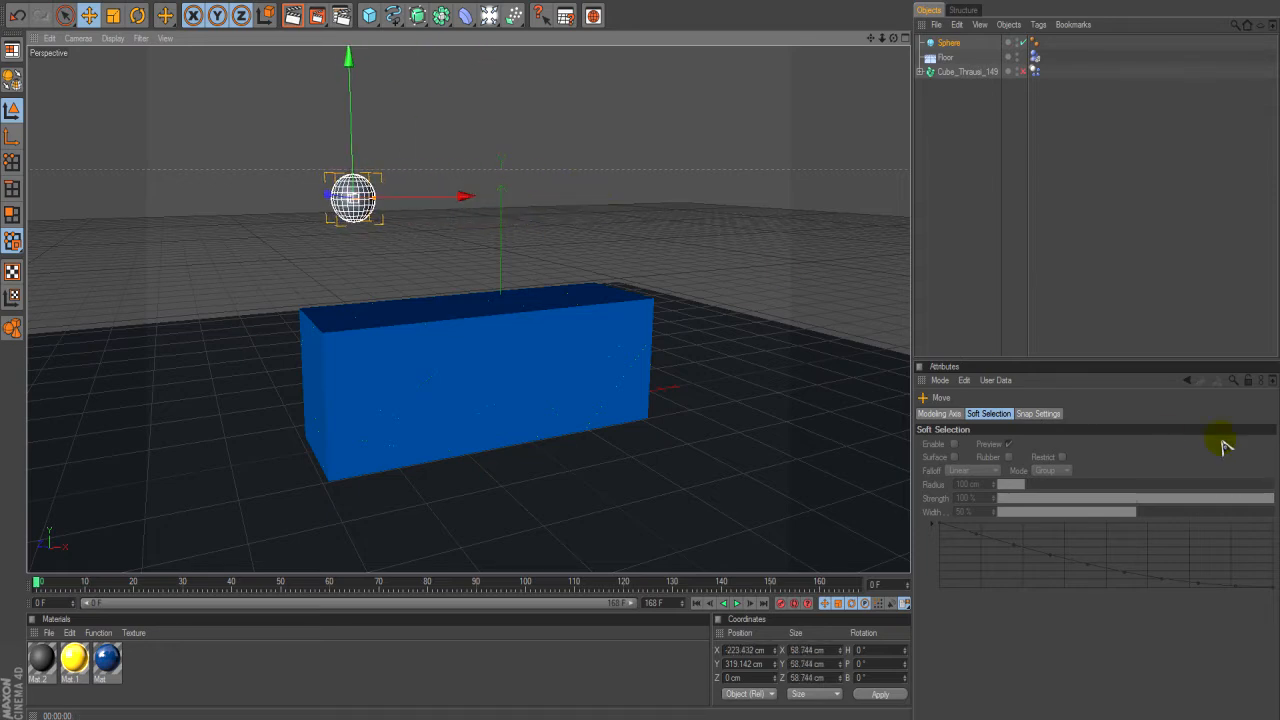
# Increase the sphere's radius to 35.372 cm and raise it to about Y 768 cm, high above the cube.
pyautogui.click(948, 44)
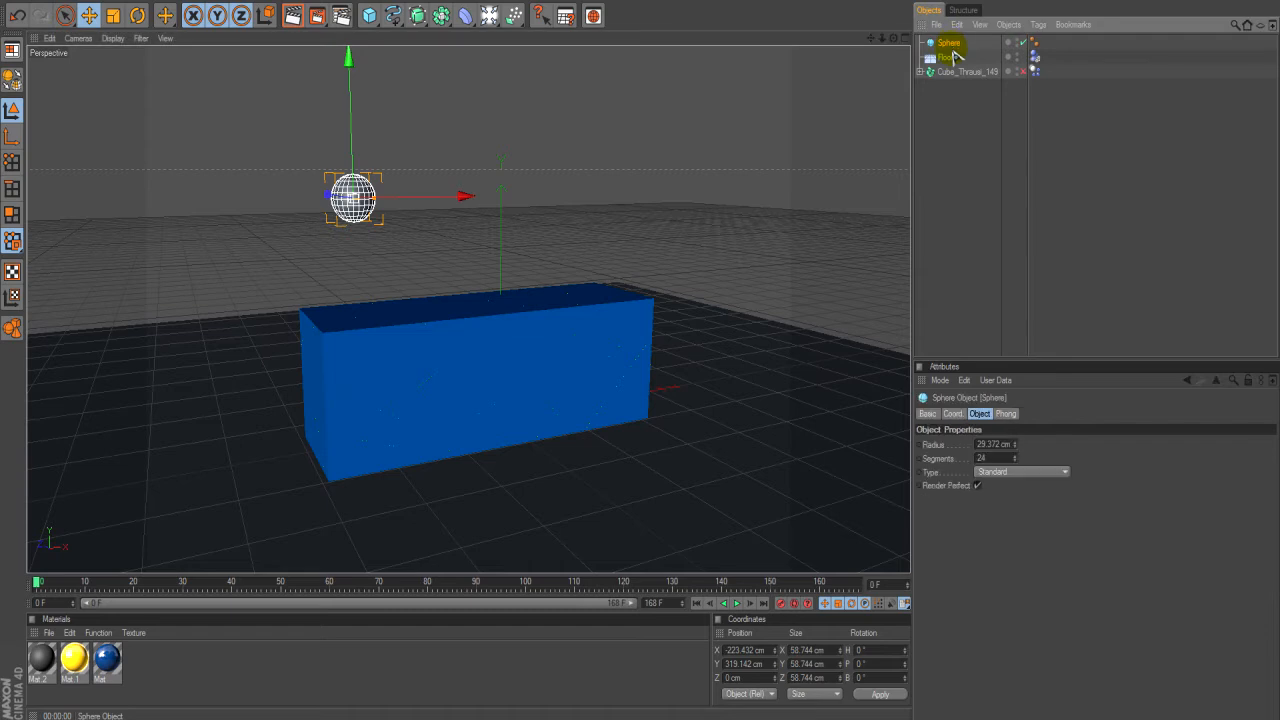
pyautogui.click(1016, 442)
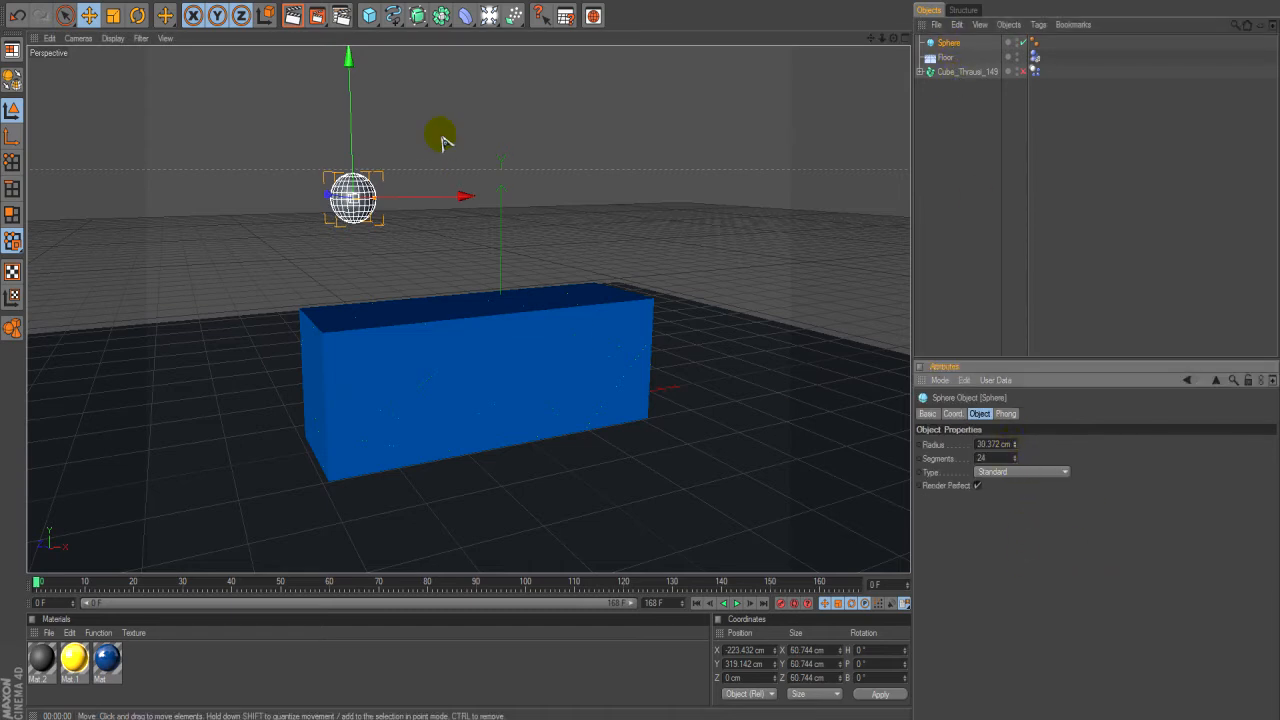
pyautogui.click(1016, 442)
pyautogui.click(1016, 442)
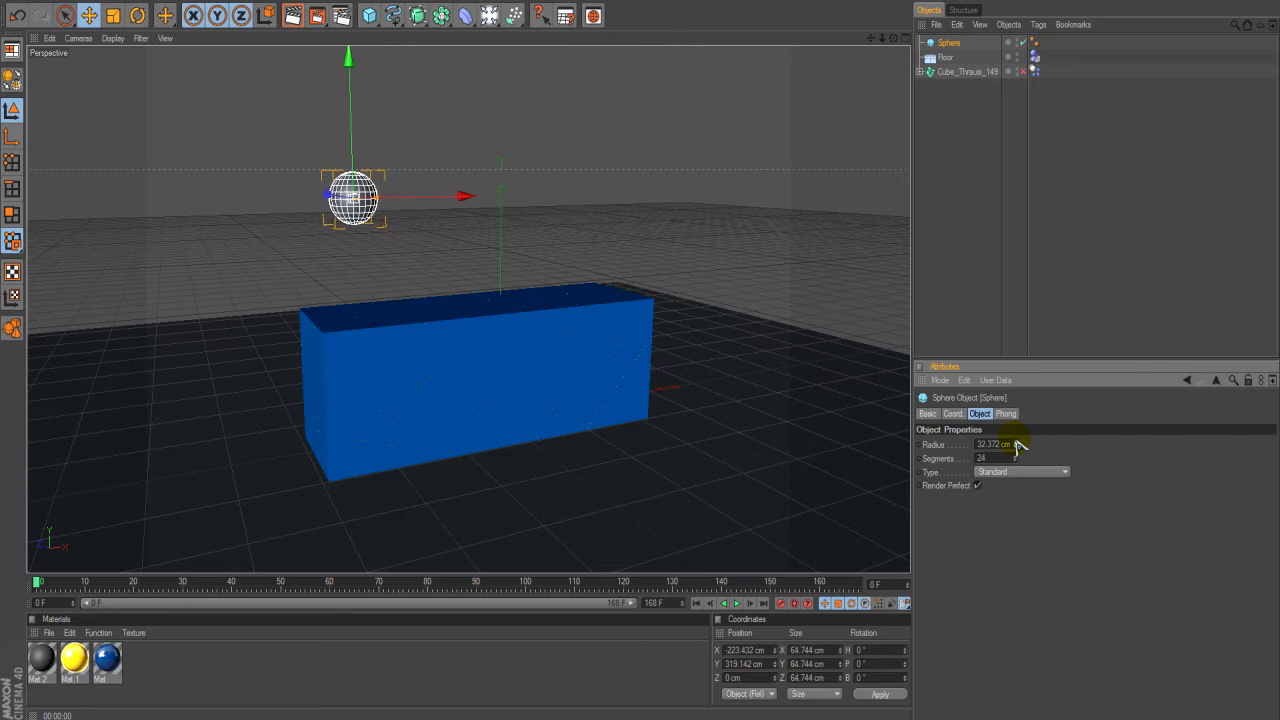
pyautogui.click(1016, 442)
pyautogui.click(1016, 442)
pyautogui.click(1016, 442)
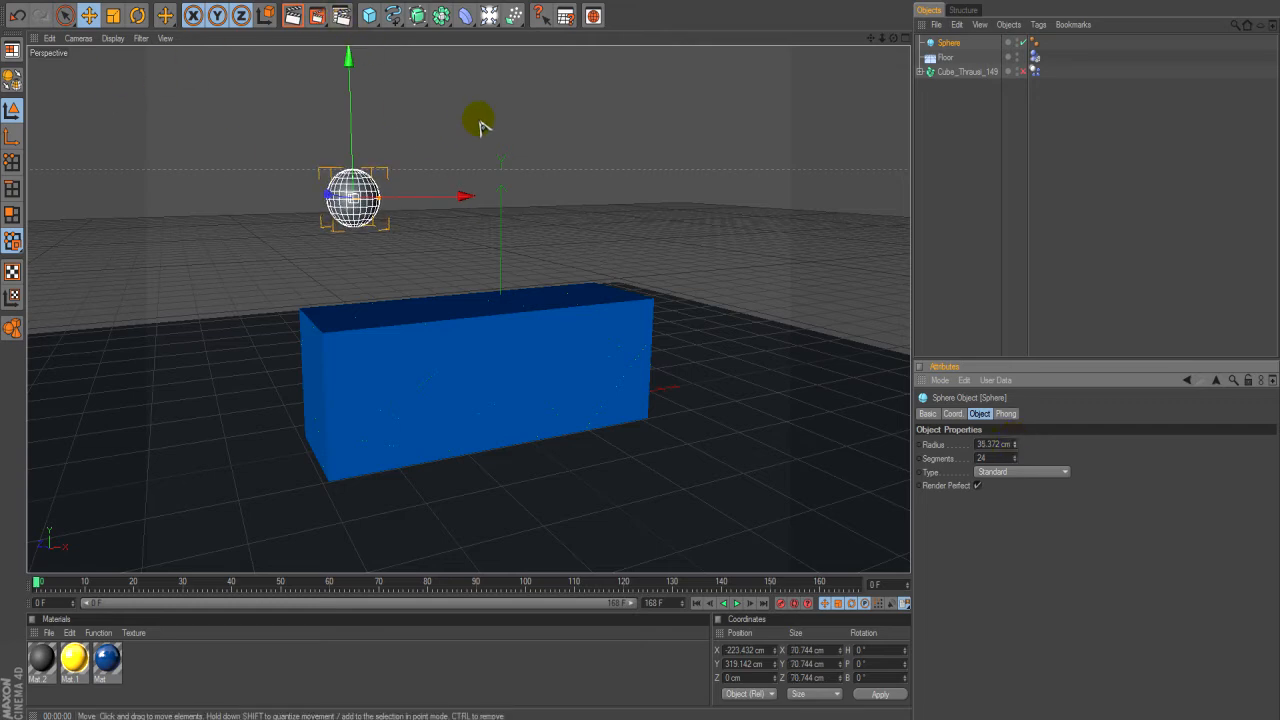
pyautogui.moveTo(358, 118); pyautogui.dragTo(350, 8)
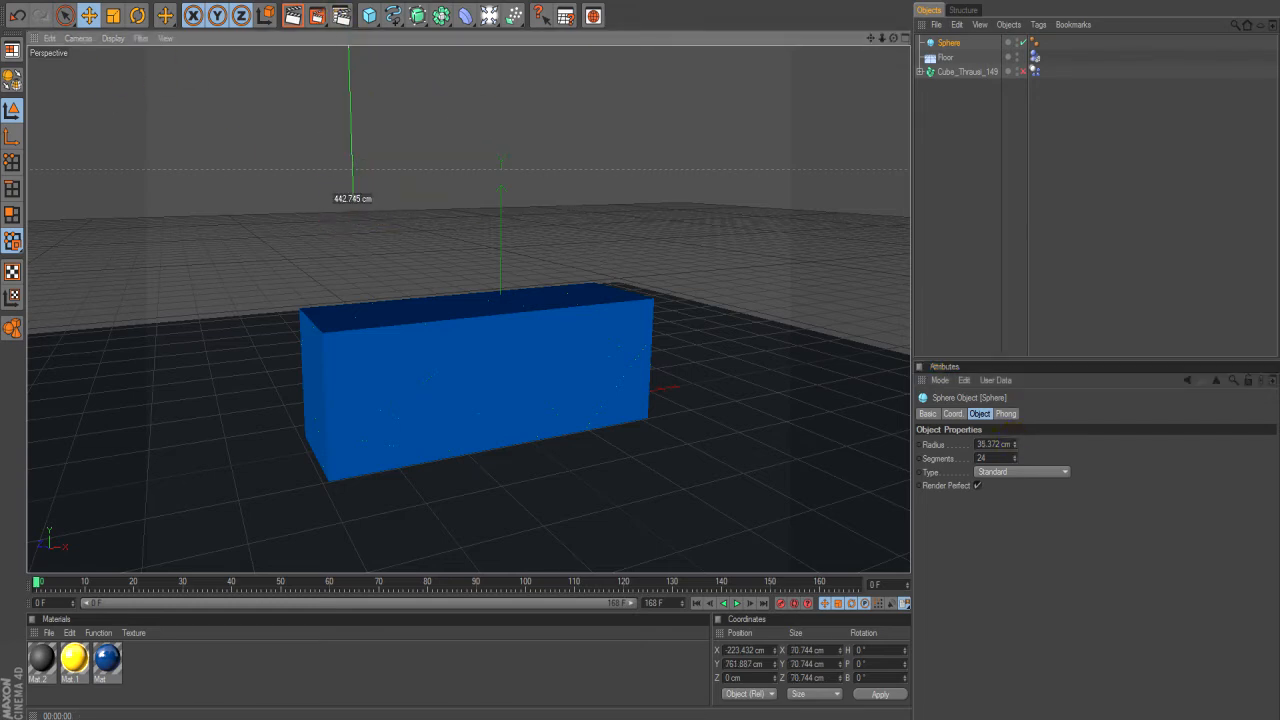
# Make the sphere a rigid body, run the simulation briefly and return to the first frame.
pyautogui.click(955, 46)
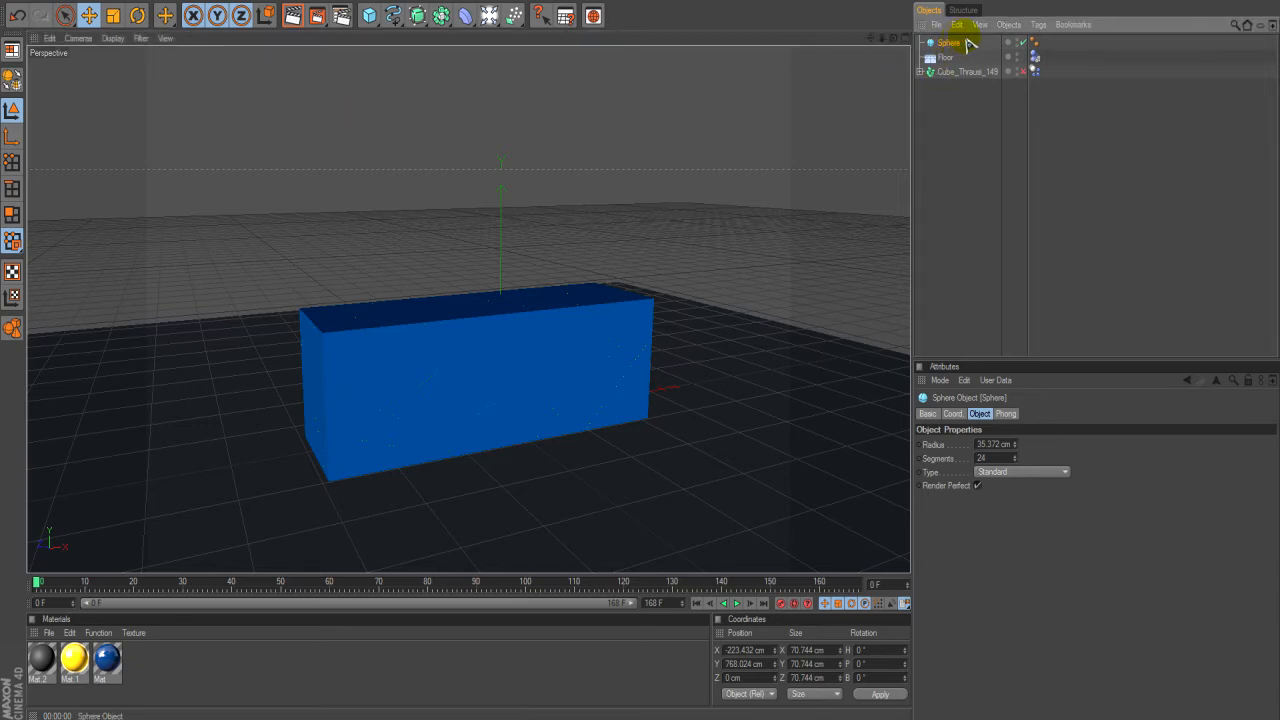
pyautogui.click(256, 2)
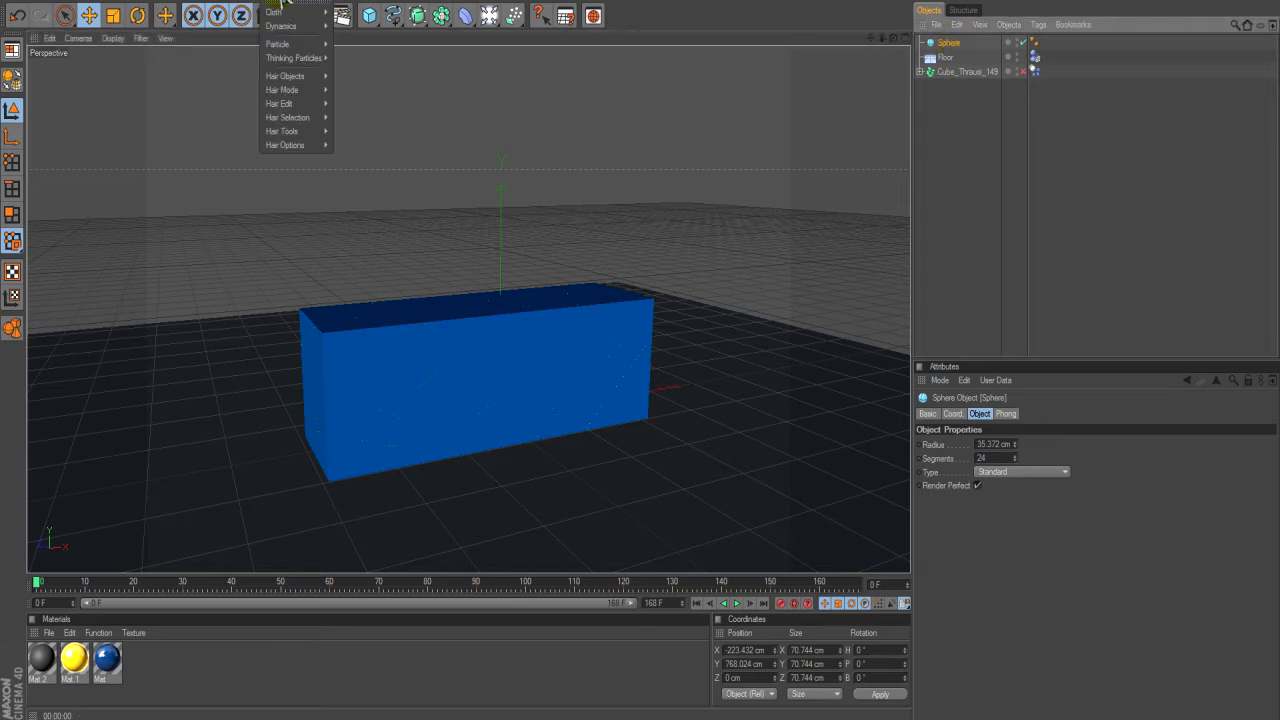
pyautogui.moveTo(290, 26)
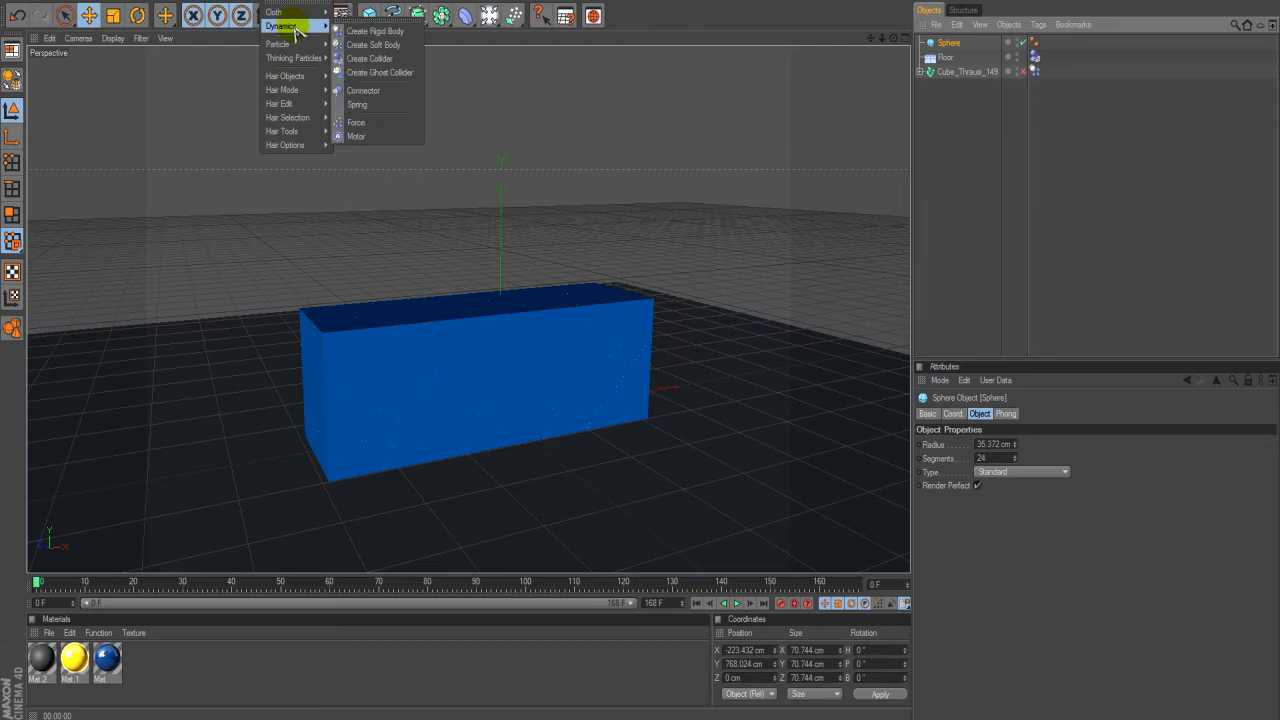
pyautogui.click(403, 33)
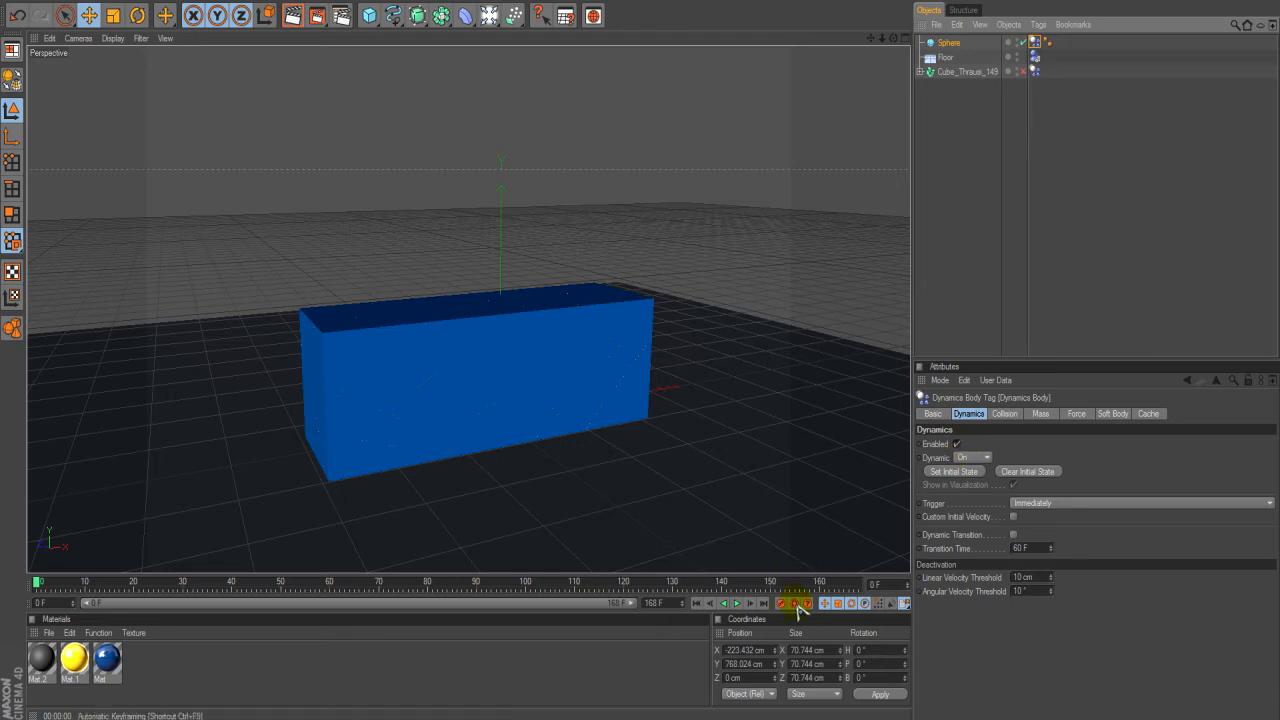
pyautogui.click(737, 604)
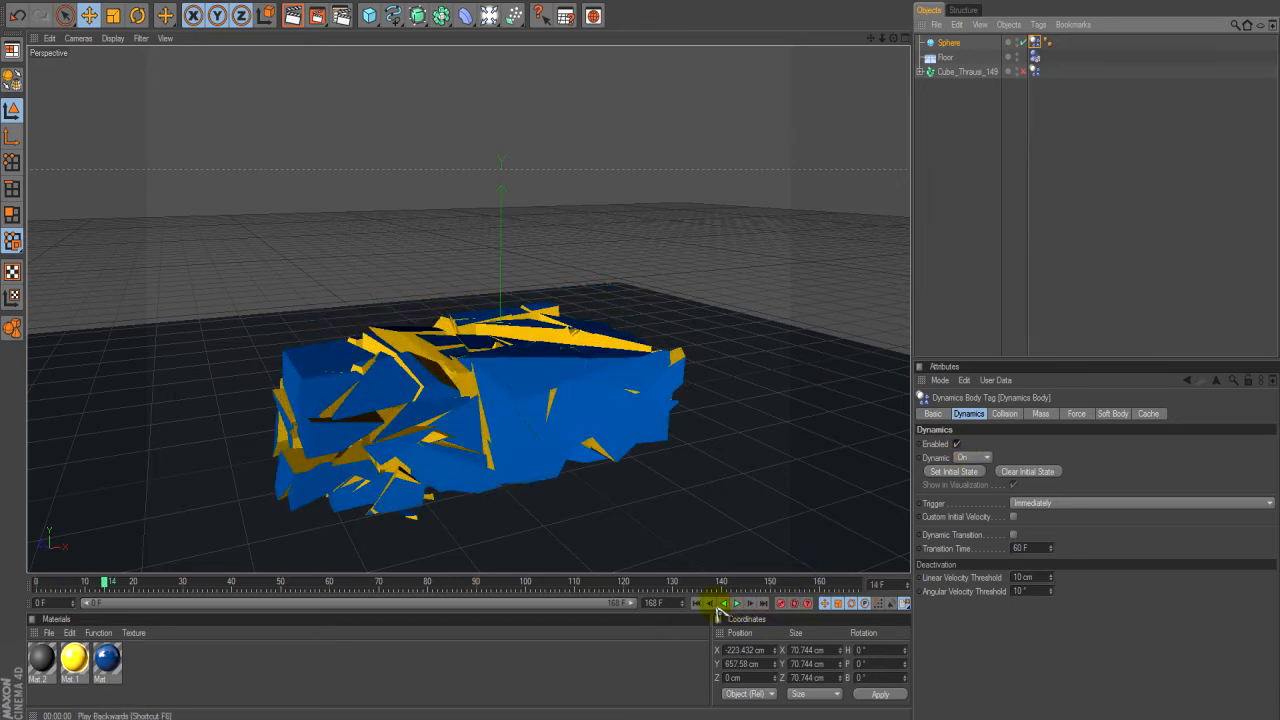
pyautogui.click(697, 604)
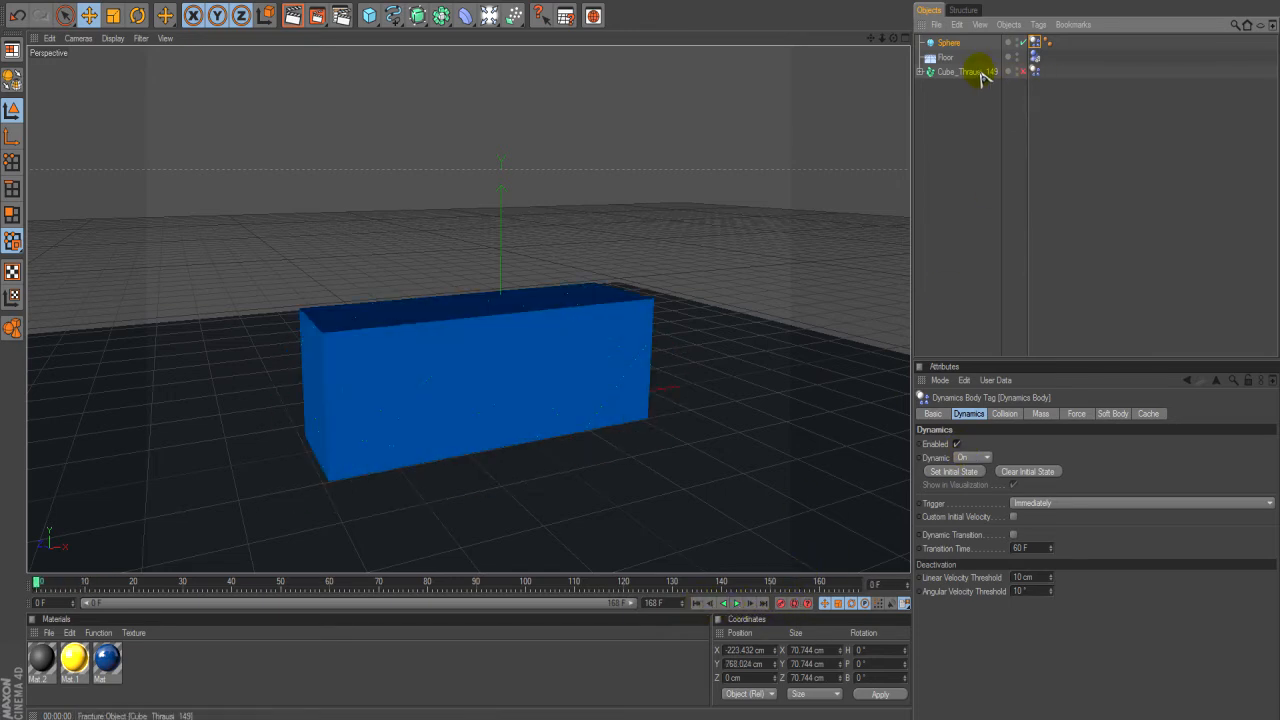
# Set the dynamics trigger of the fractured cube's body tag to On Collision.
pyautogui.click(1036, 71)
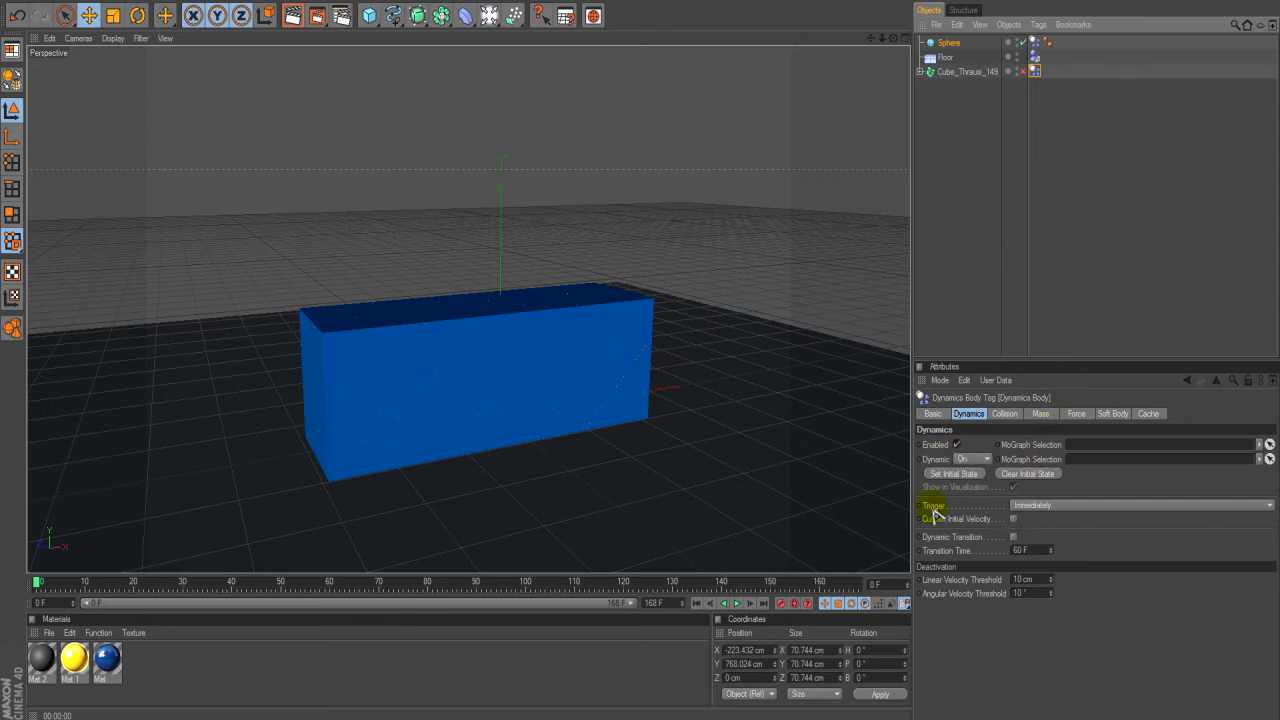
pyautogui.click(970, 418)
pyautogui.click(1024, 506)
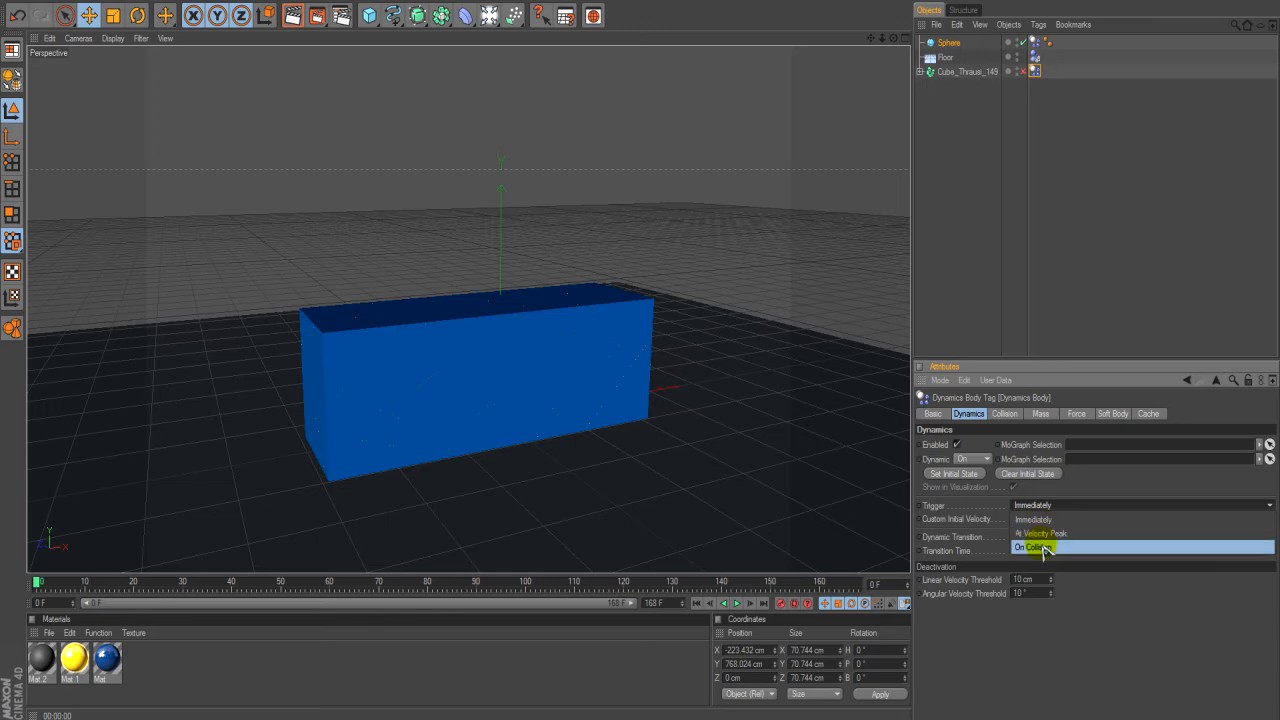
pyautogui.click(1038, 546)
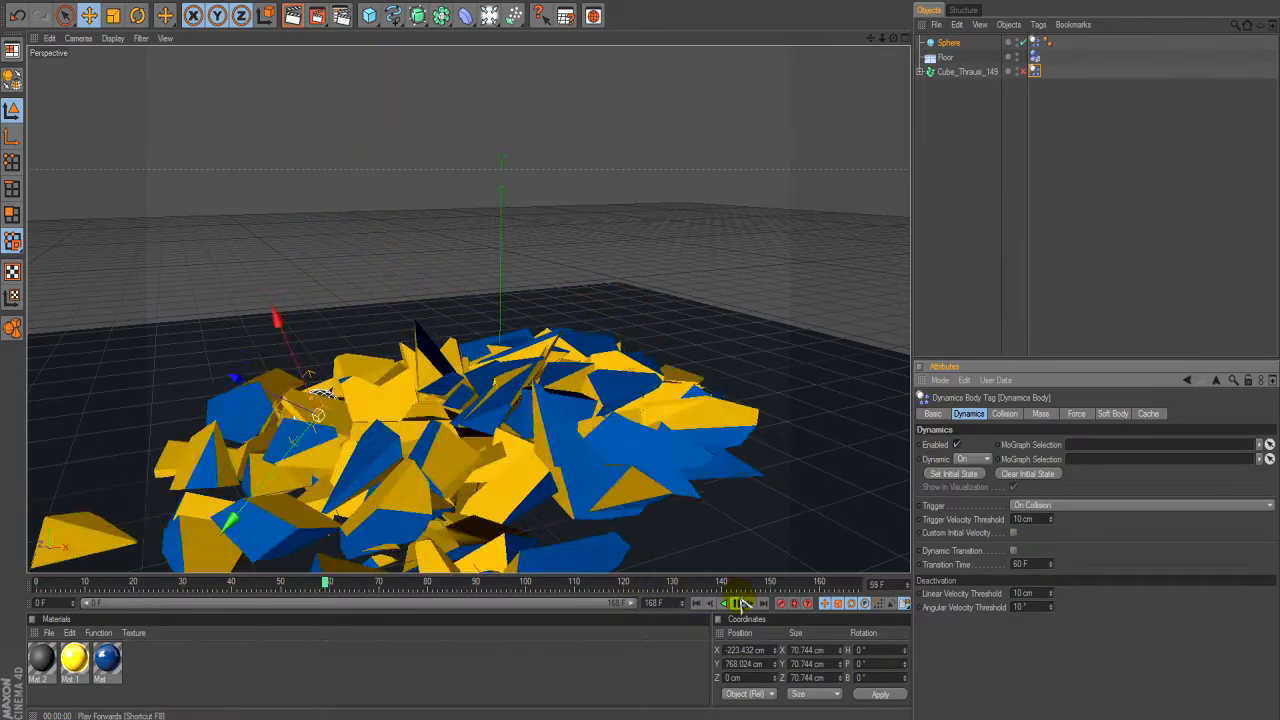
# Replay the simulation from the first frame and pause it as the falling sphere strikes the cube.
pyautogui.click(739, 603)
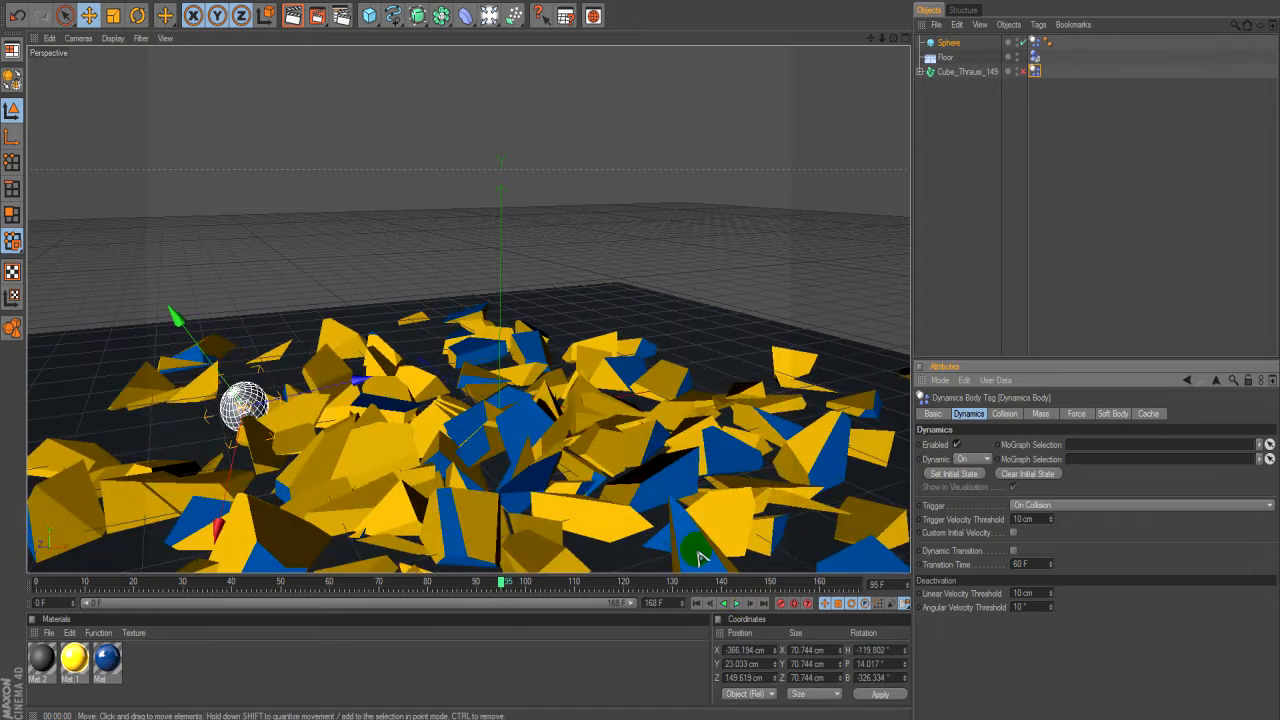
pyautogui.click(697, 603)
pyautogui.click(736, 603)
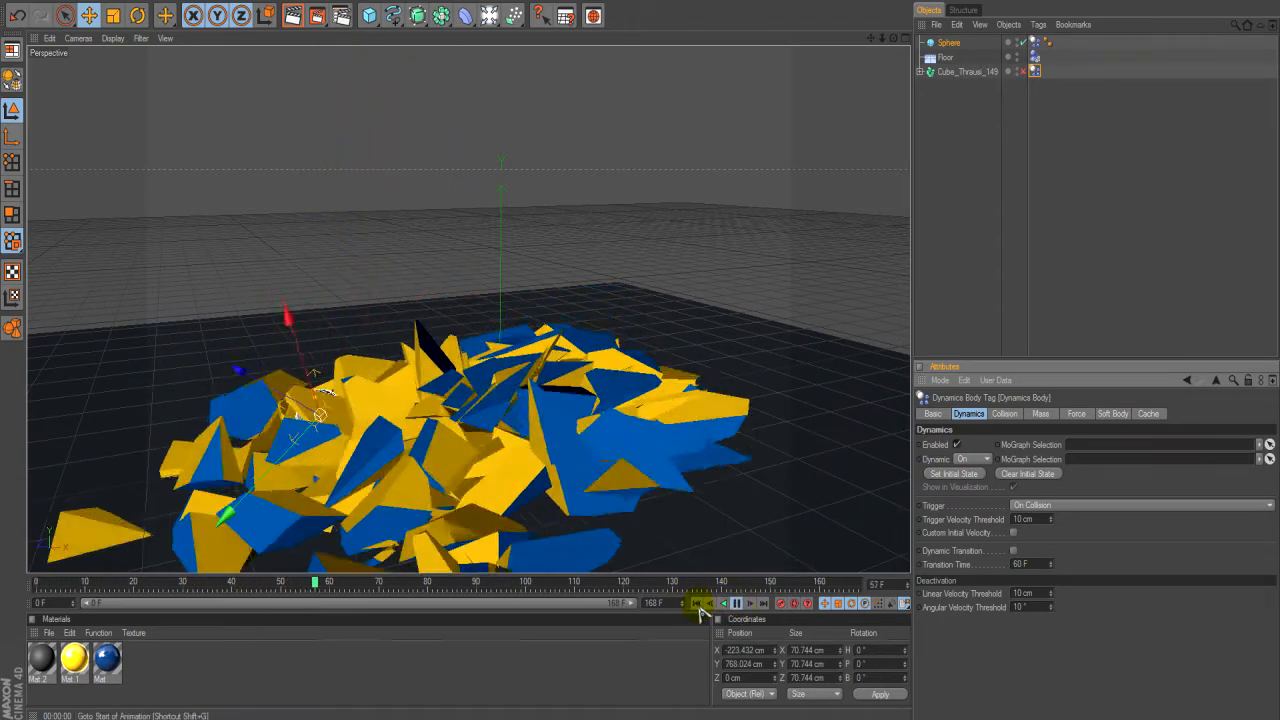
pyautogui.click(697, 603)
pyautogui.click(736, 603)
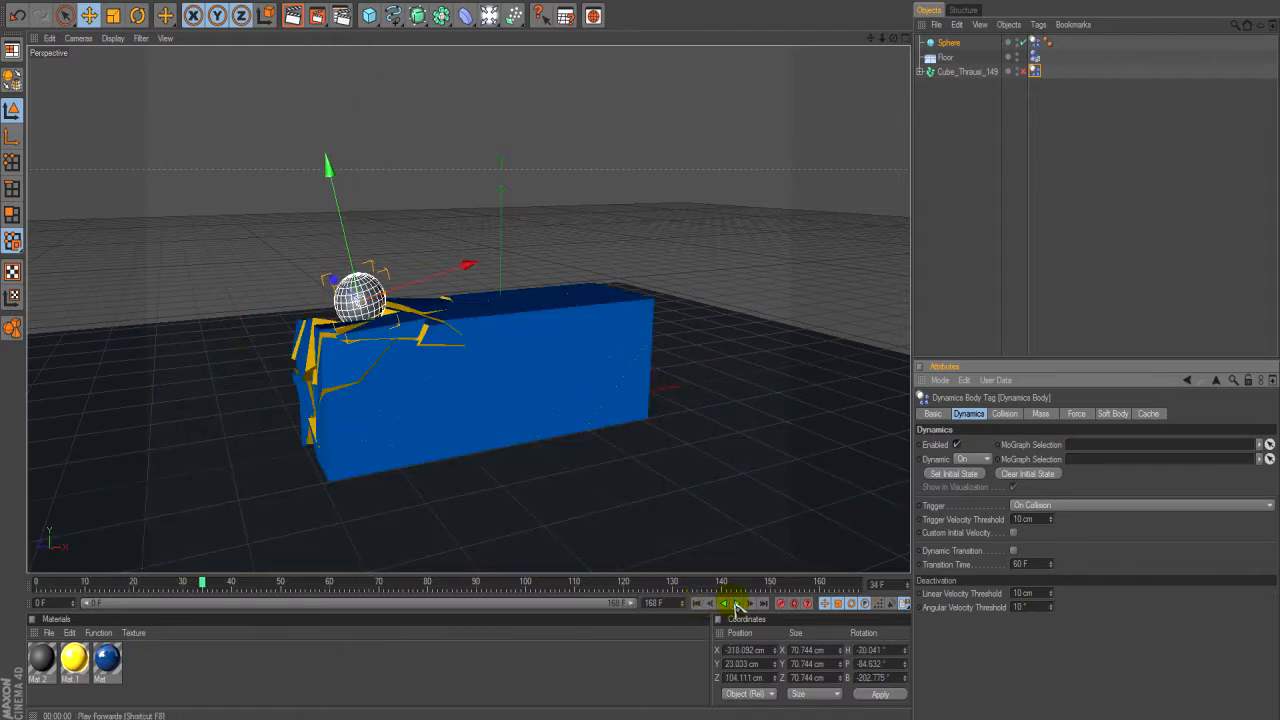
# Set the sphere's collision bounce to 300% and replay the simulation from the first frame.
pyautogui.click(1034, 44)
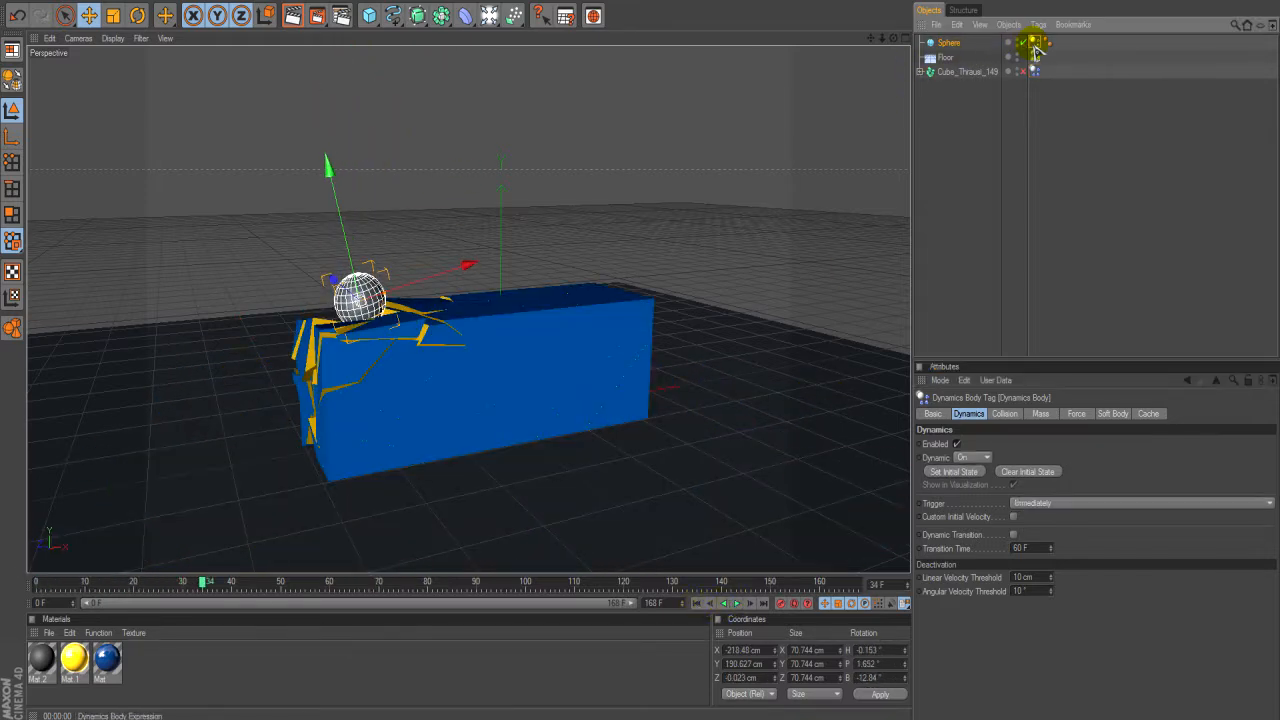
pyautogui.click(1045, 413)
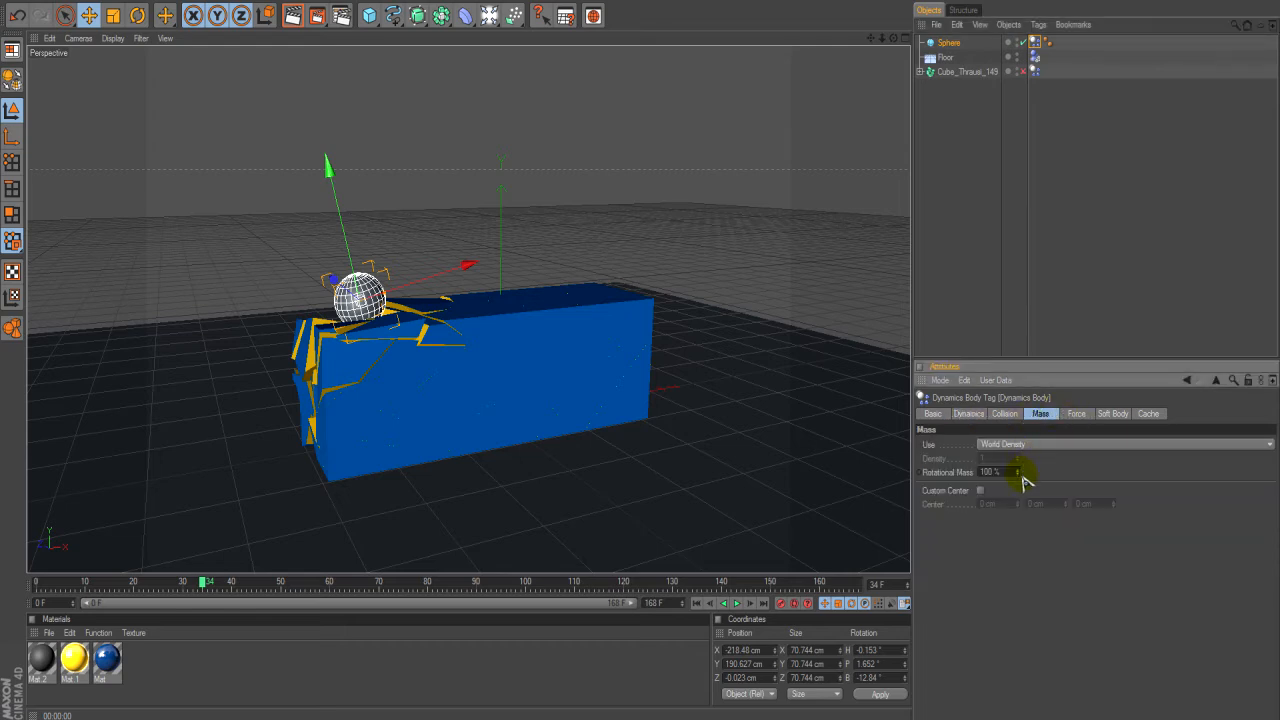
pyautogui.click(1076, 413)
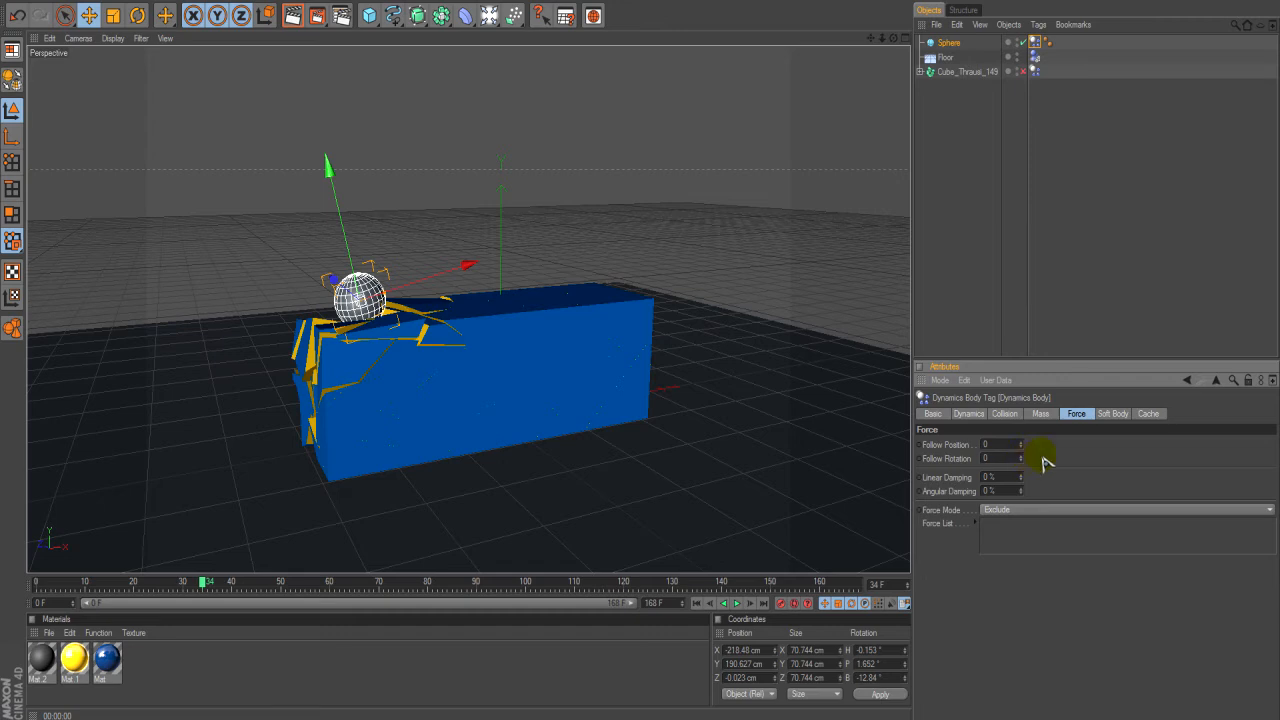
pyautogui.click(1112, 415)
pyautogui.click(1005, 414)
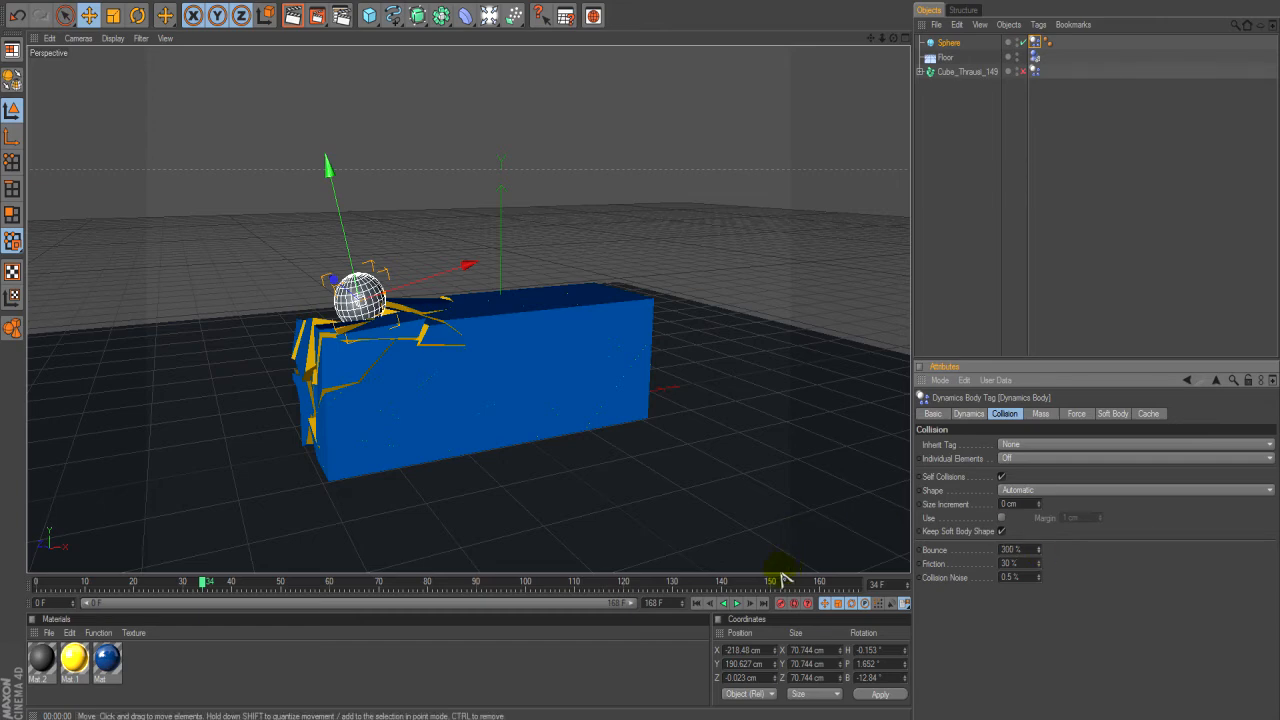
pyautogui.click(697, 603)
pyautogui.click(737, 603)
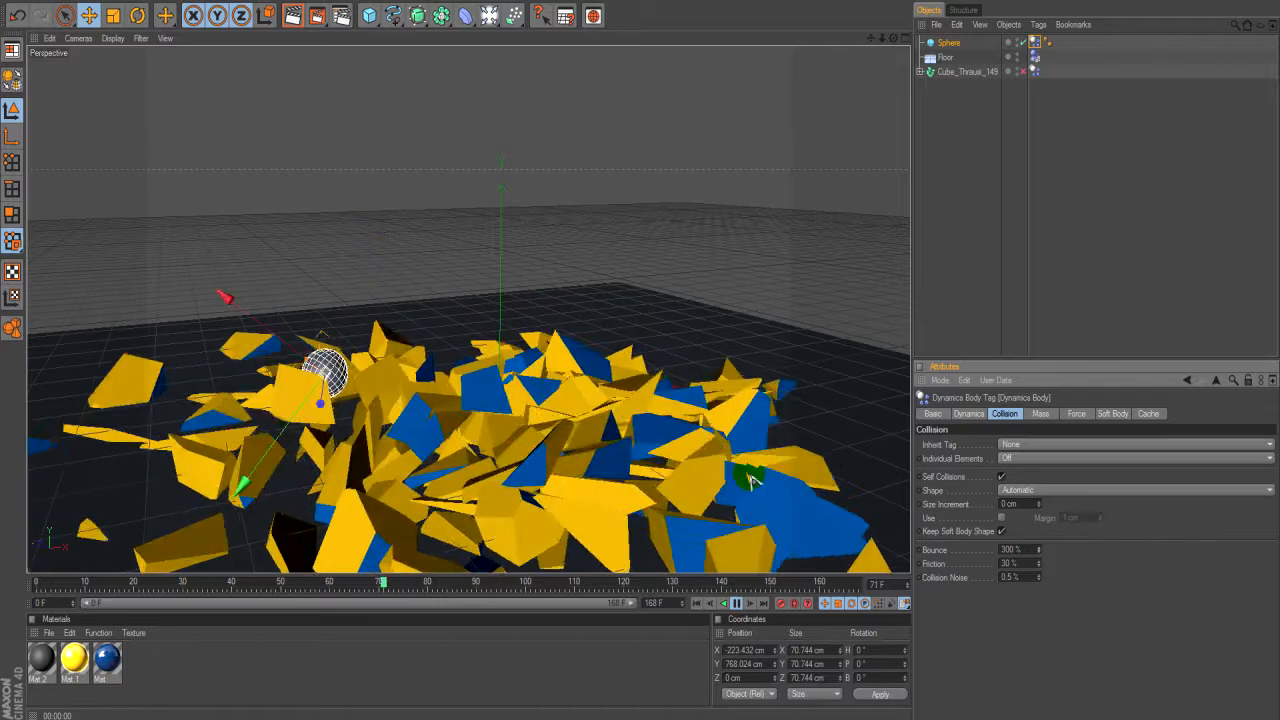
# Raise the sphere's collision bounce to 680% and run the simulation again from the start.
pyautogui.moveTo(1040, 551); pyautogui.dragTo(1040, 520)
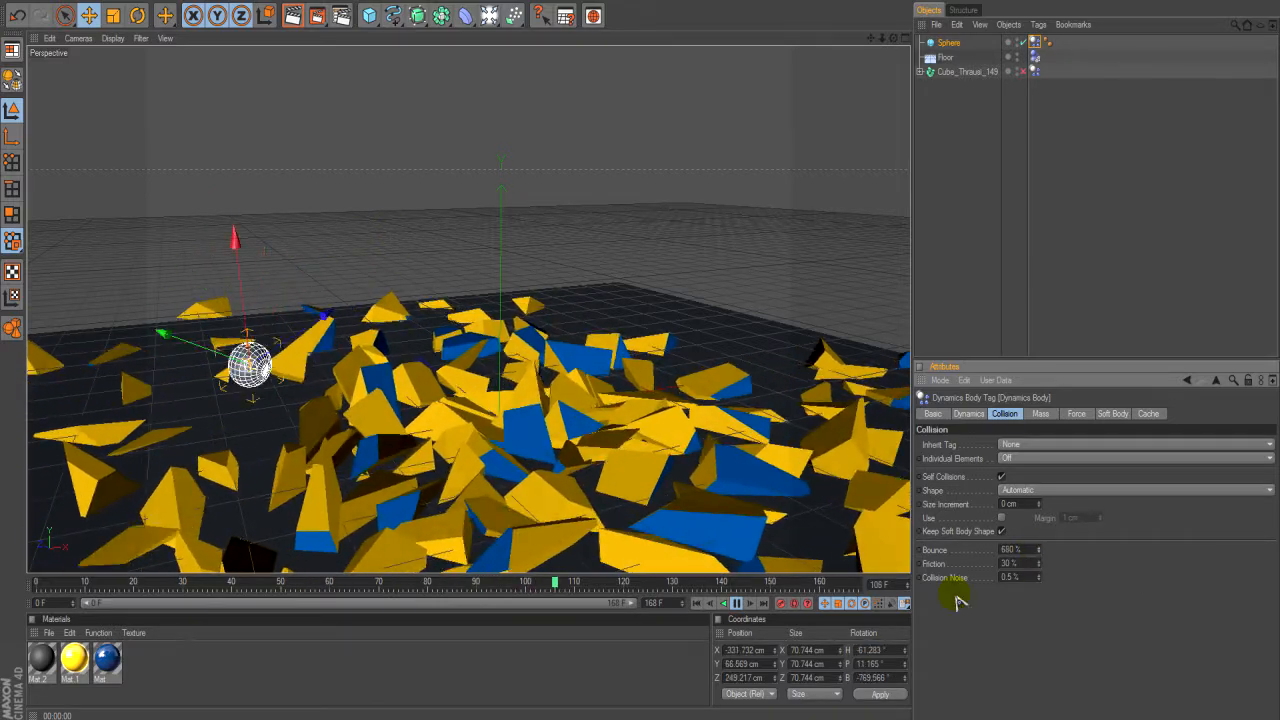
pyautogui.click(697, 603)
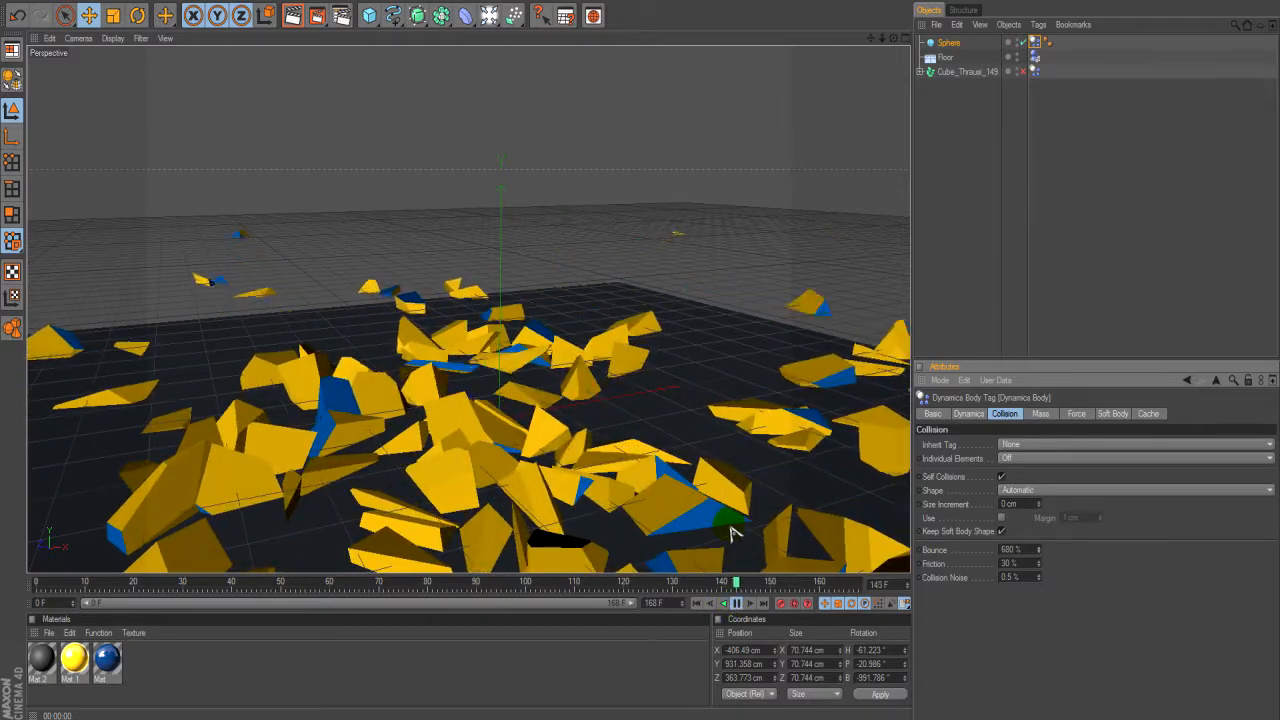
pyautogui.click(737, 603)
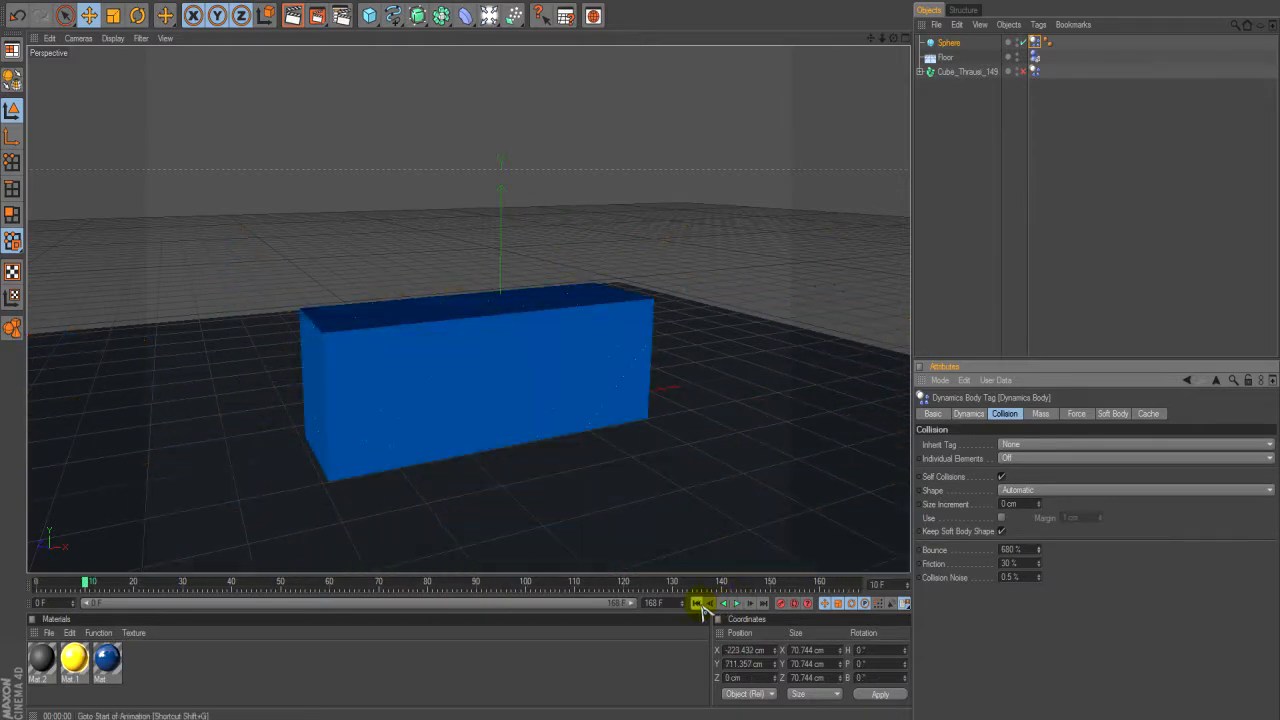
# Return to the first frame and extend the animation range to end at frame 202.
pyautogui.click(699, 604)
pyautogui.click(681, 601)
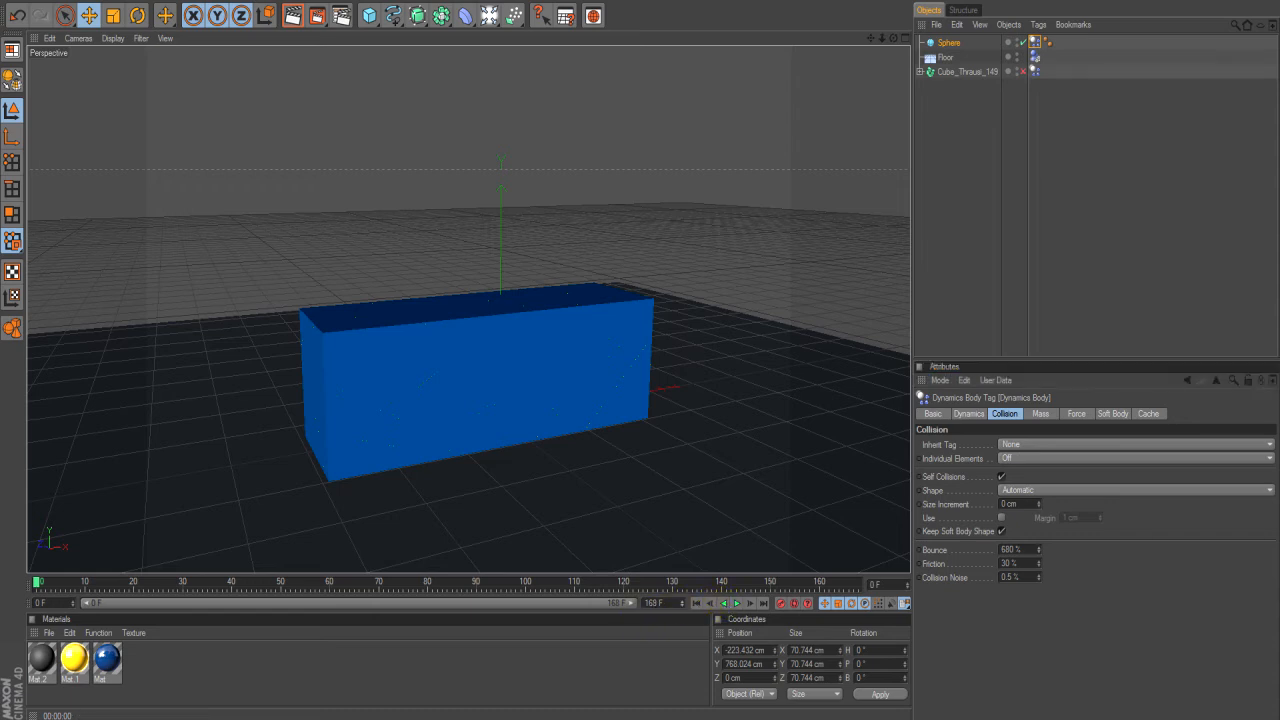
pyautogui.moveTo(543, 603); pyautogui.dragTo(743, 606)
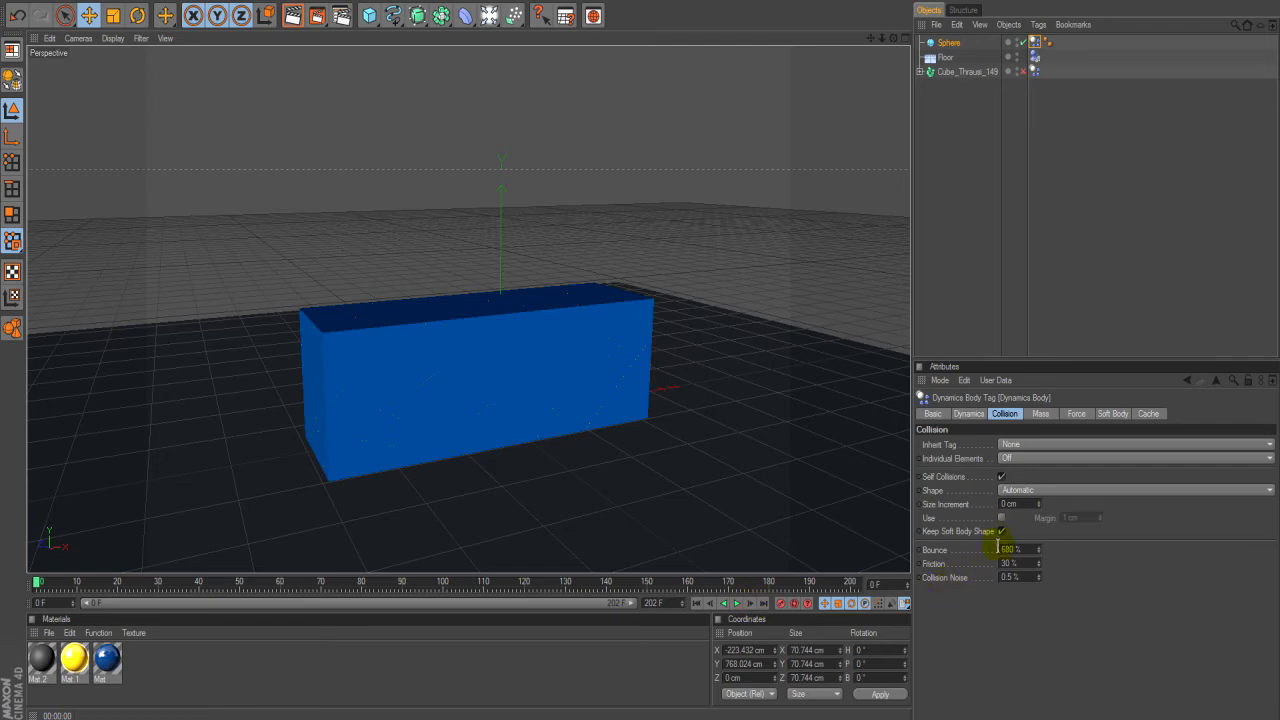
# Reduce the sphere's collision bounce to 375%, check the simulation and return to the first frame.
pyautogui.moveTo(1037, 549); pyautogui.dragTo(1037, 565)
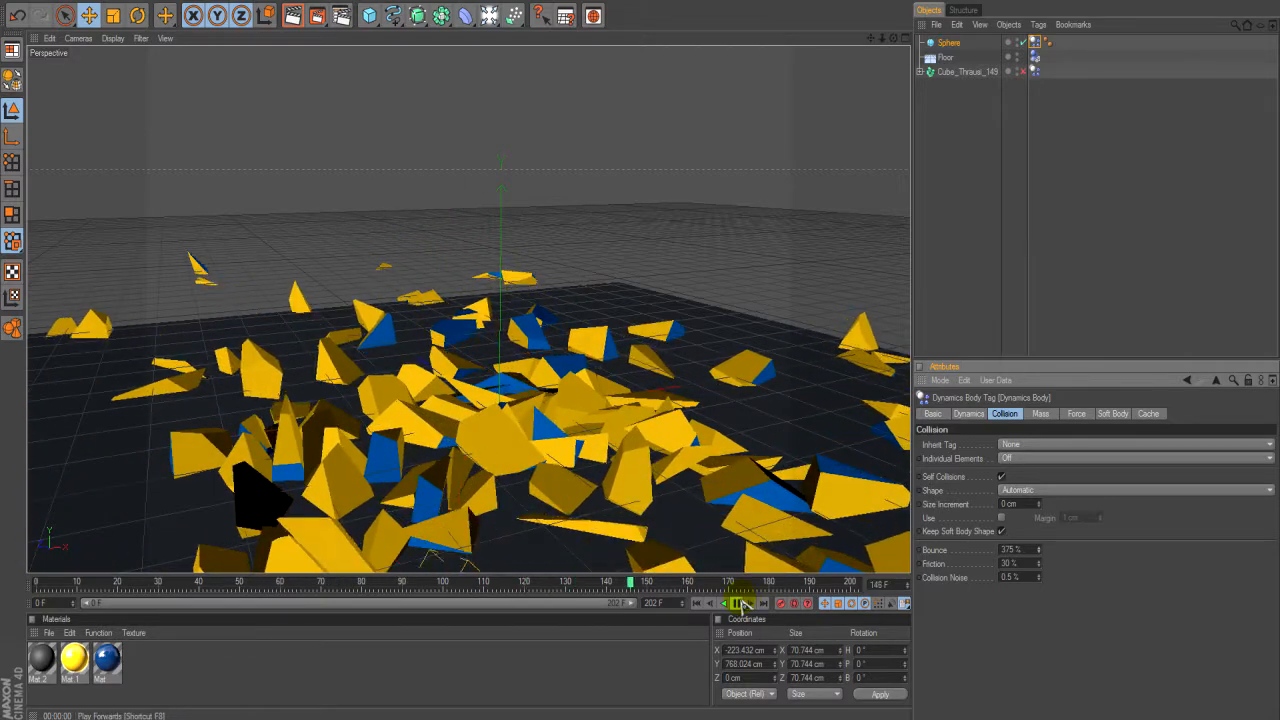
pyautogui.click(737, 603)
pyautogui.click(697, 603)
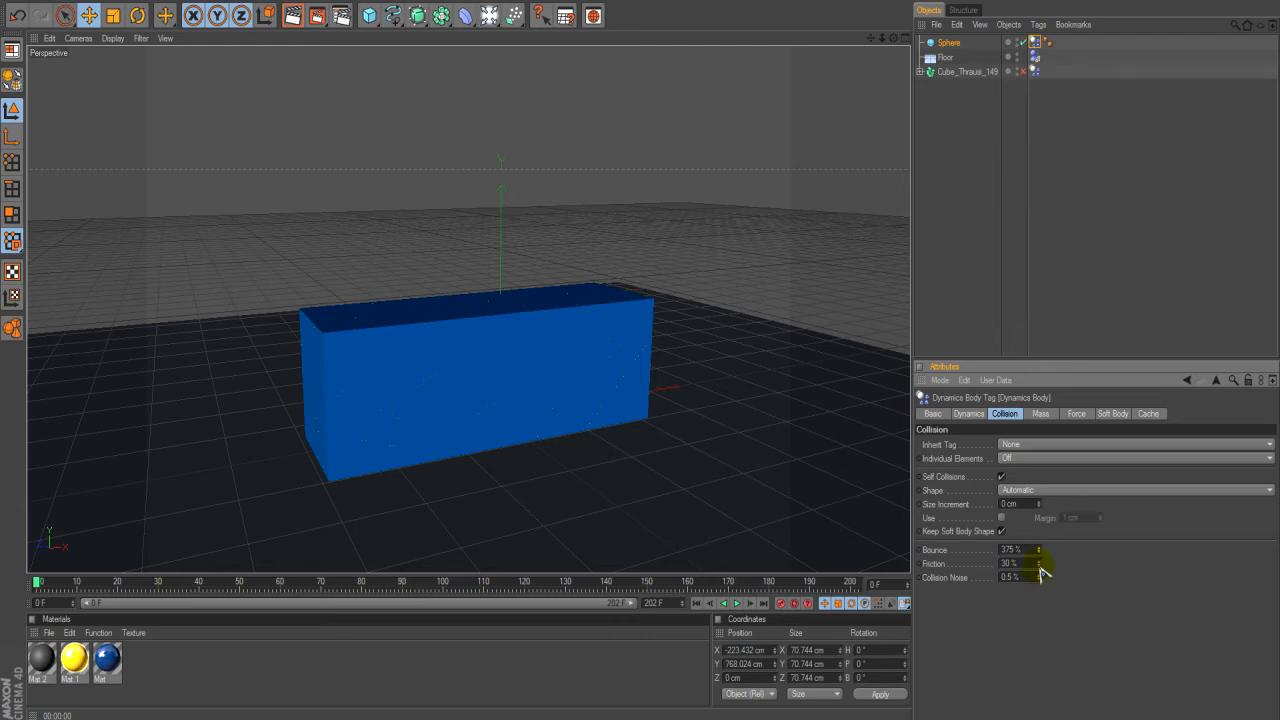
# Set the sphere's collision friction to 155%, play the simulation to check it and return to the first frame.
pyautogui.click(737, 603)
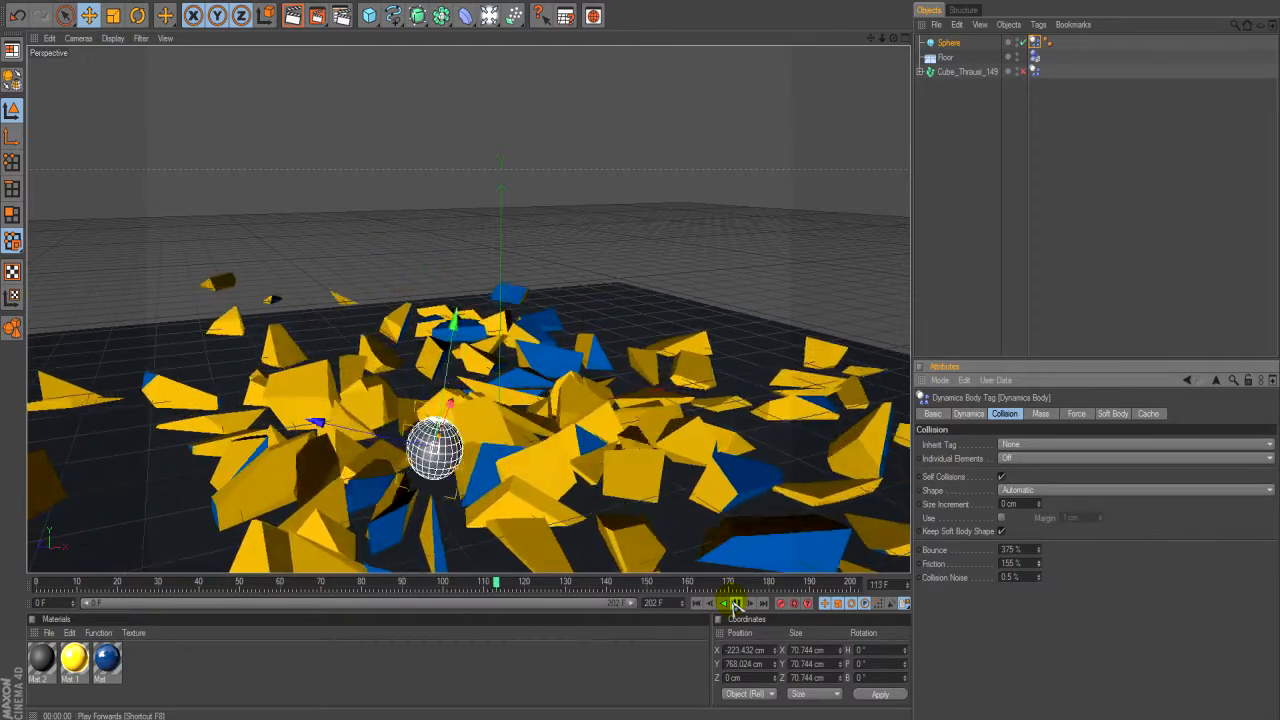
pyautogui.click(731, 604)
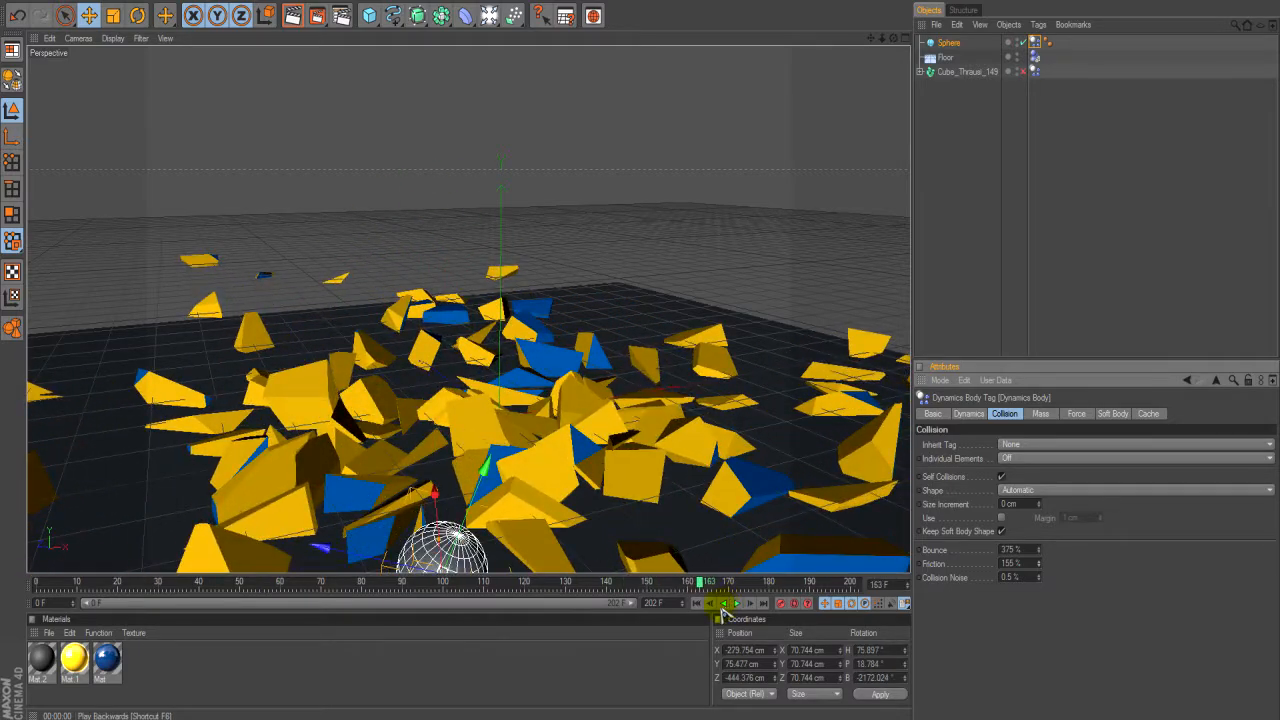
pyautogui.click(697, 604)
pyautogui.click(968, 413)
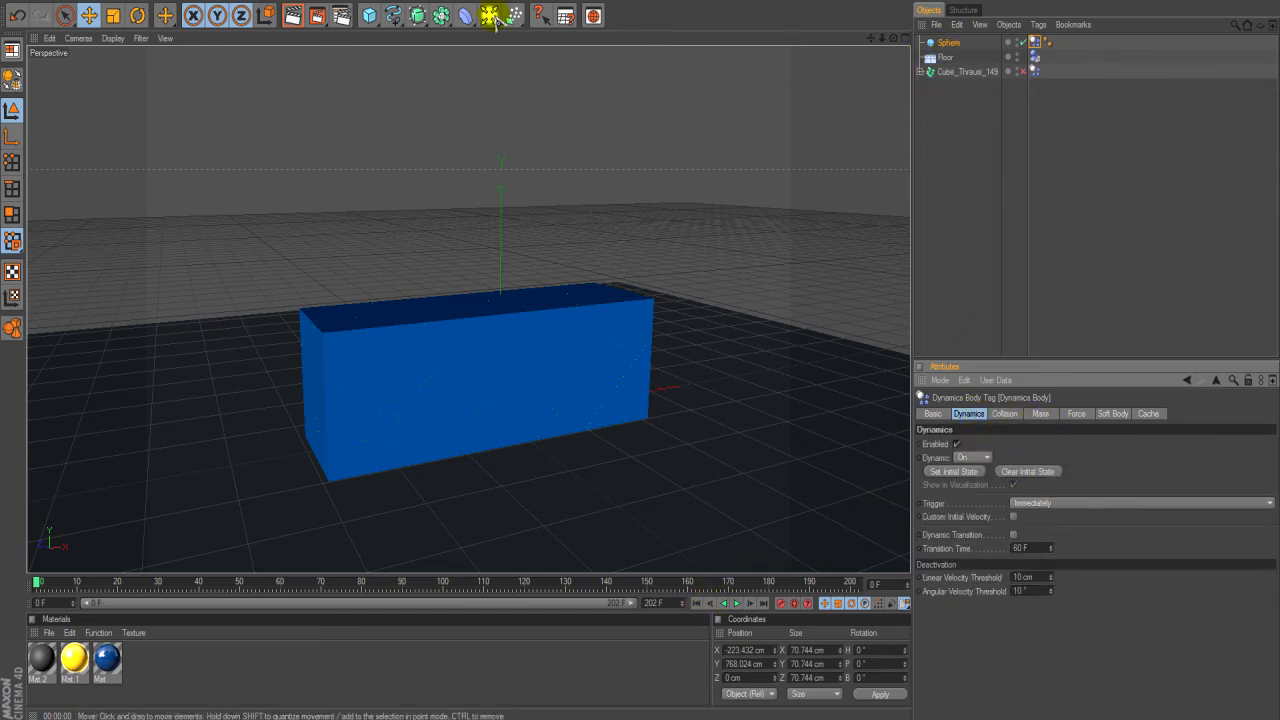
# Add a MoText object and move it inside the cube to about X -208 cm.
pyautogui.click(392, 16)
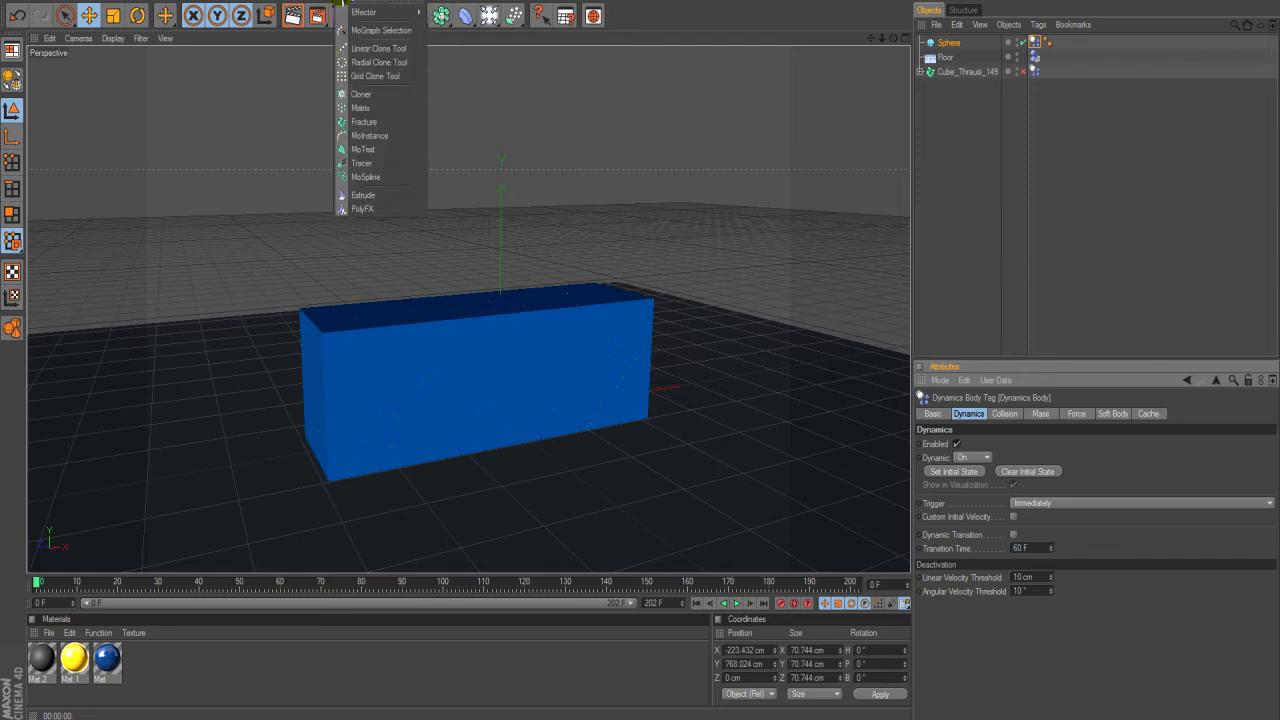
pyautogui.click(390, 151)
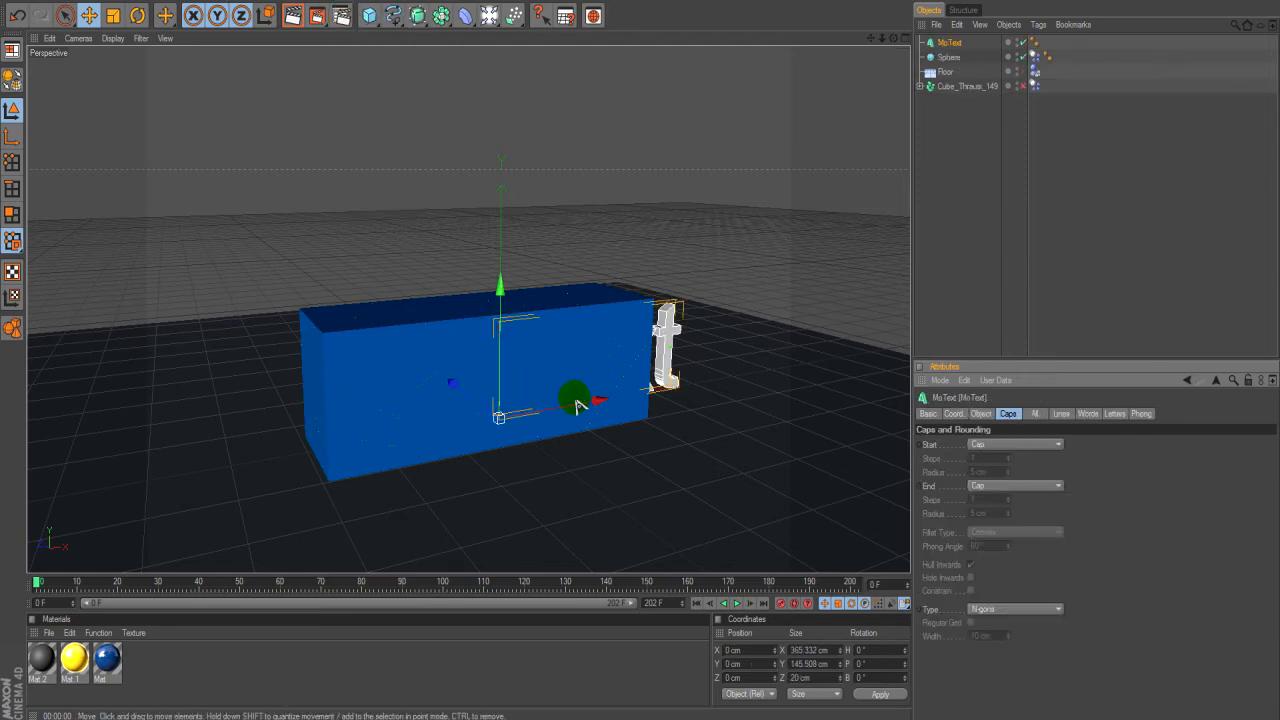
pyautogui.moveTo(495, 418); pyautogui.dragTo(479, 419)
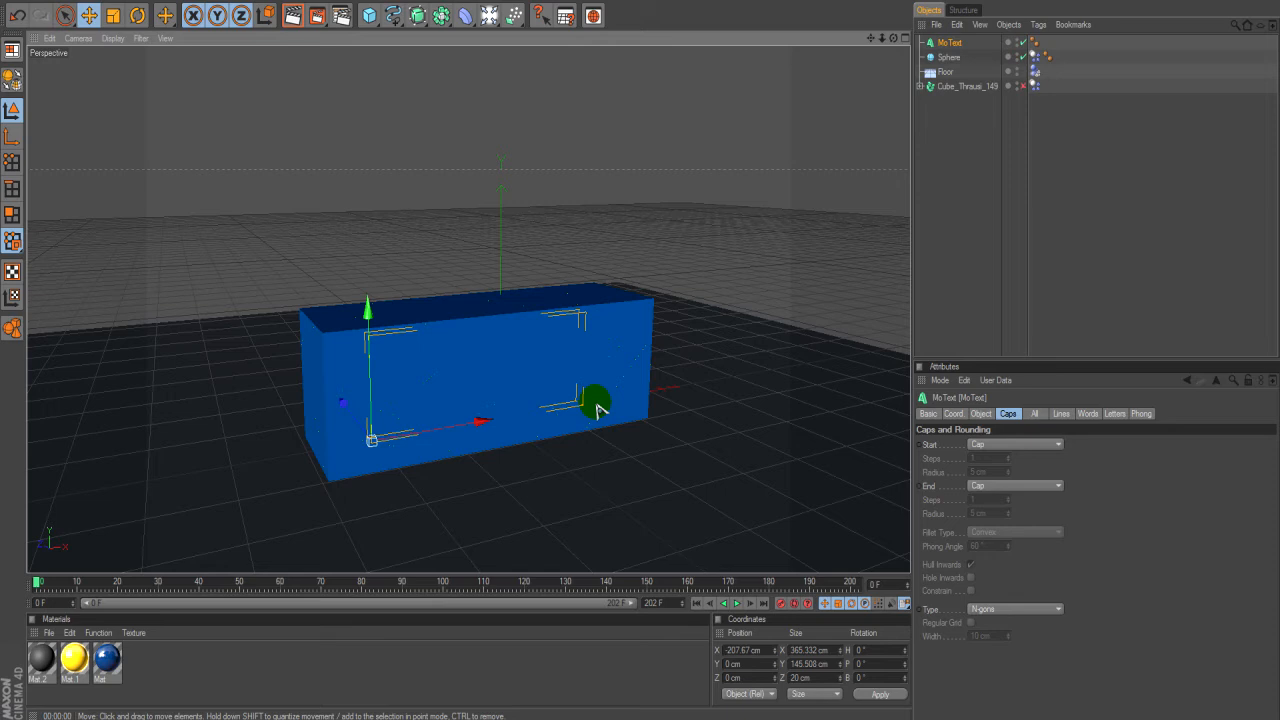
# Change the MoText to read RevZ with a depth of 38 and shift it to about X -239 cm.
pyautogui.click(981, 413)
pyautogui.click(981, 478)
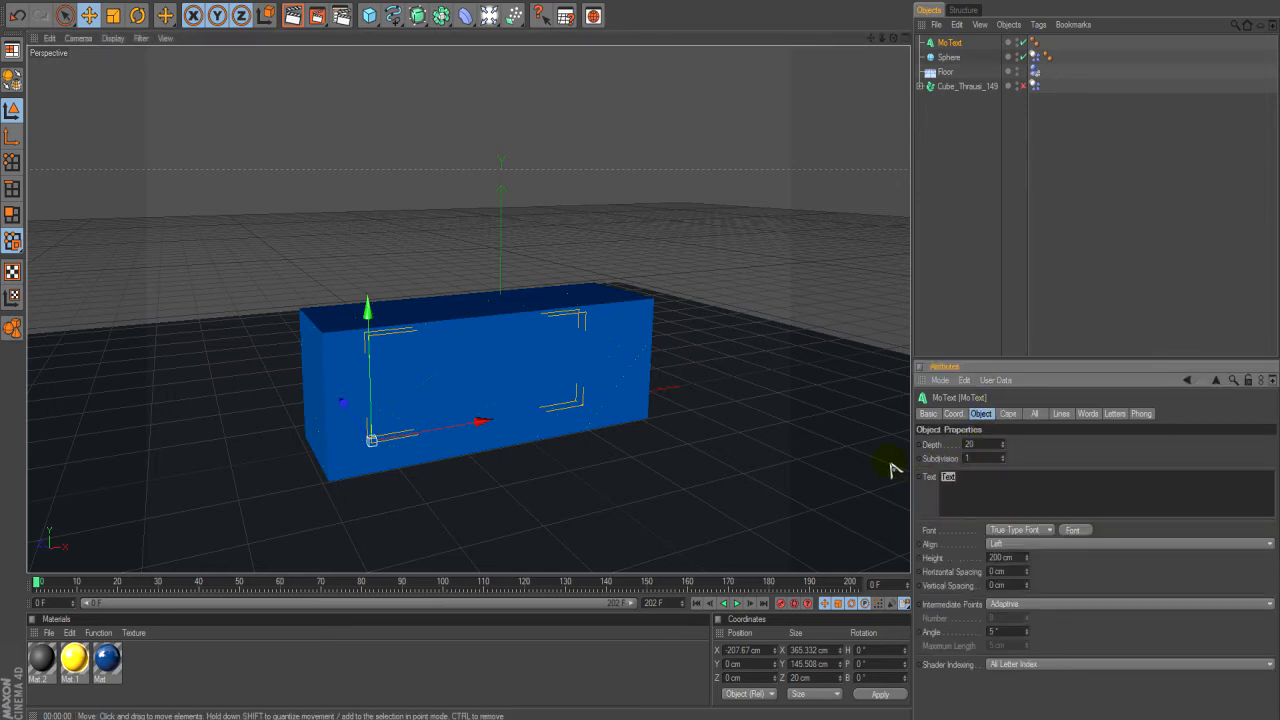
pyautogui.write('RevZ')
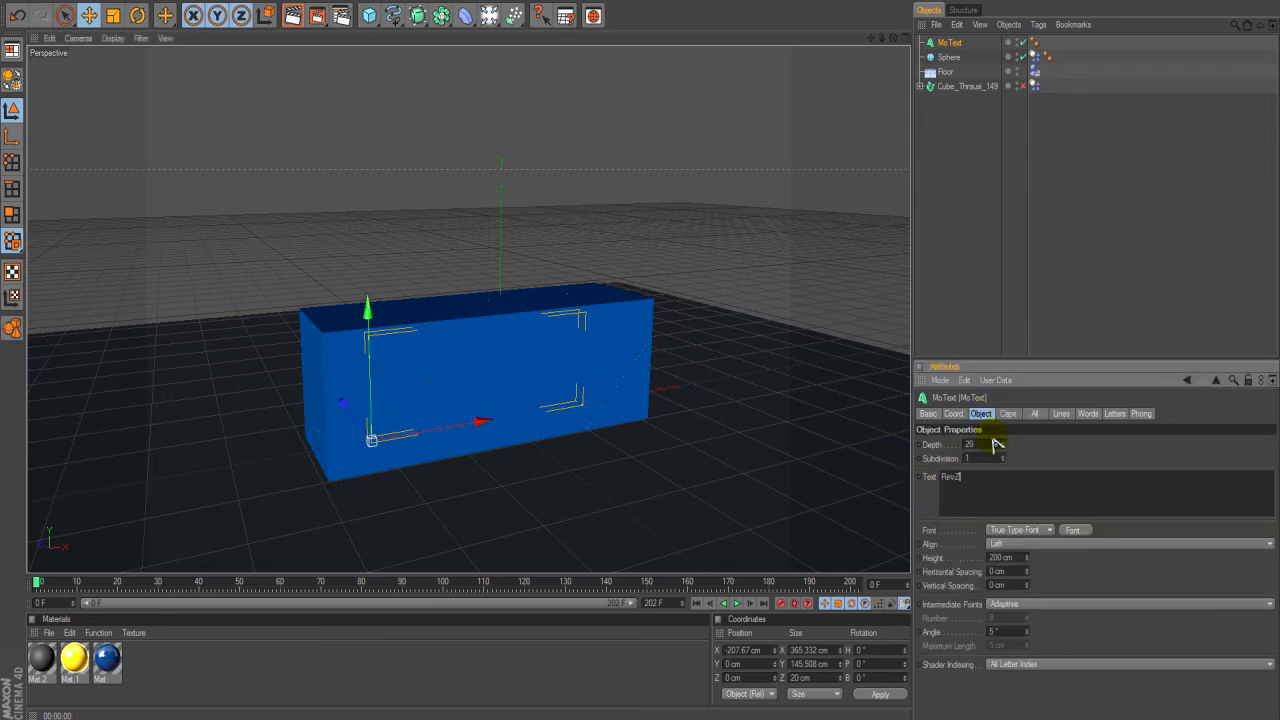
pyautogui.moveTo(1002, 444)
pyautogui.mouseDown()
pyautogui.moveTo(1002, 410)
pyautogui.moveTo(1002, 426)
pyautogui.mouseUp()
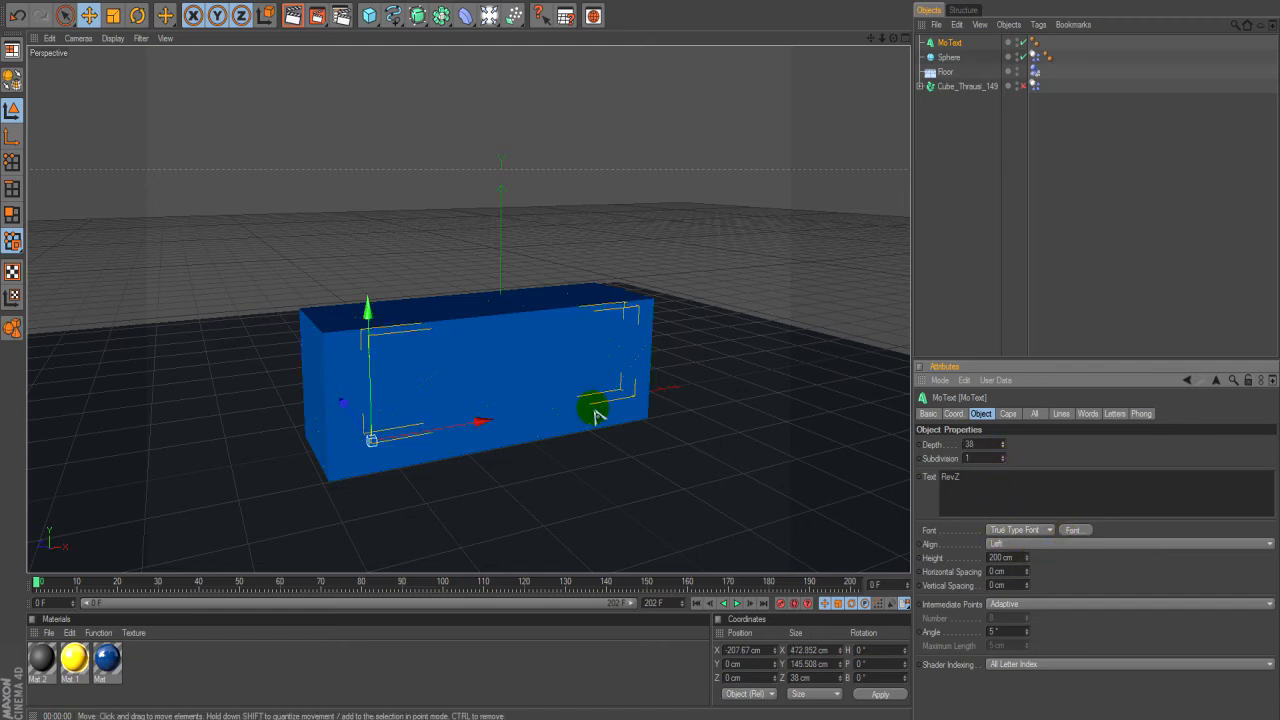
pyautogui.moveTo(491, 420); pyautogui.dragTo(469, 423)
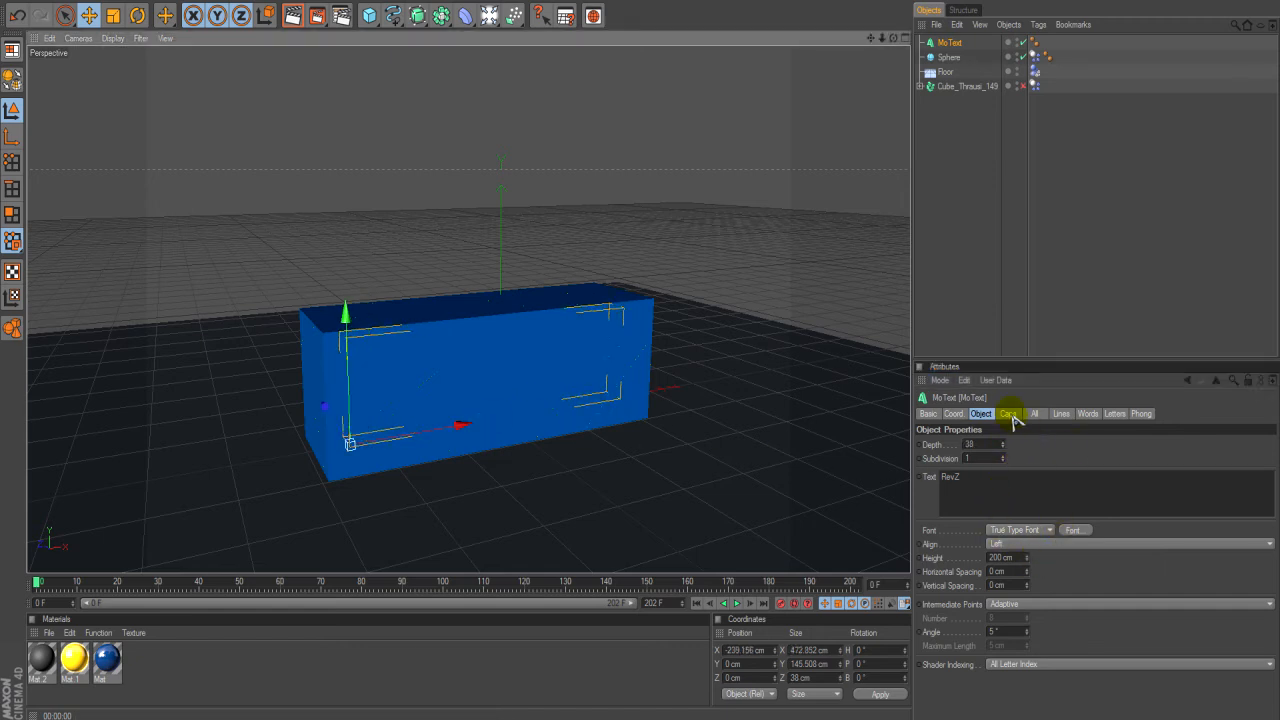
# Set the start cap of the MoText to Fillet Cap.
pyautogui.click(1009, 414)
pyautogui.click(1006, 443)
pyautogui.click(1000, 500)
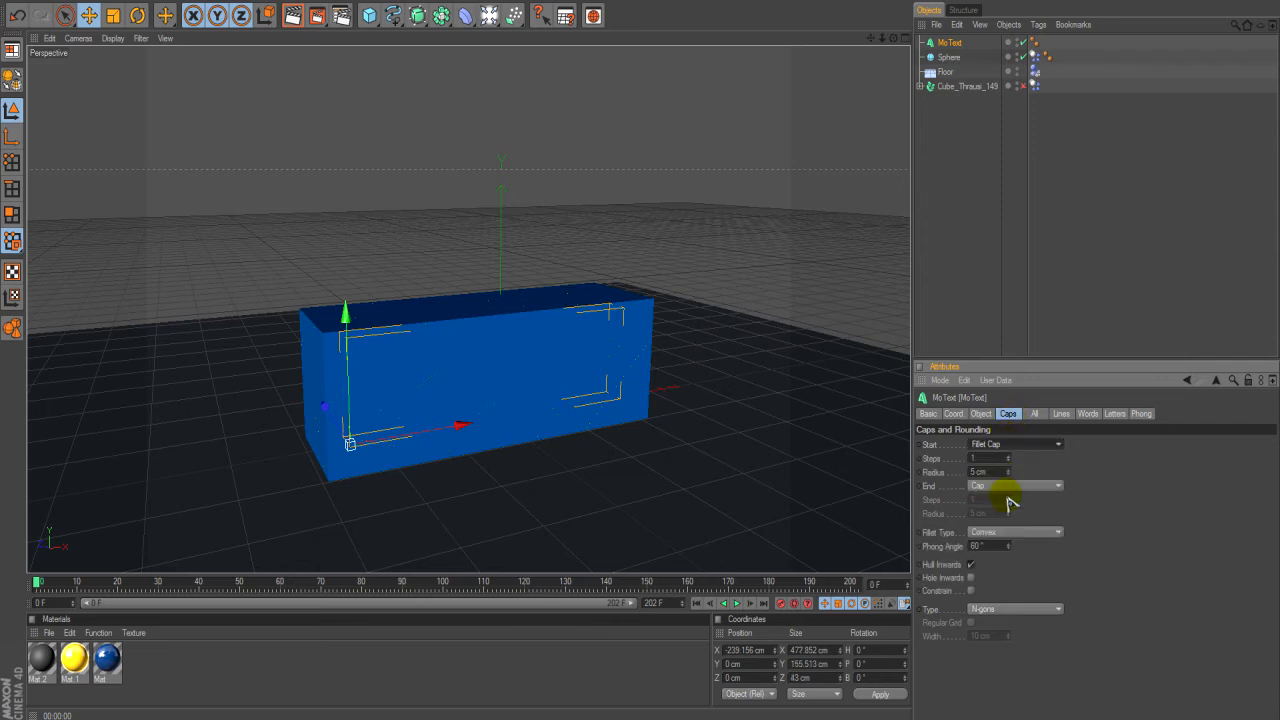
# Set the MoText's end cap to Fillet Cap, give both caps 3 steps and a 4 cm radius, and play the simulation.
pyautogui.click(1010, 486)
pyautogui.click(990, 541)
pyautogui.click(1008, 456)
pyautogui.click(1008, 456)
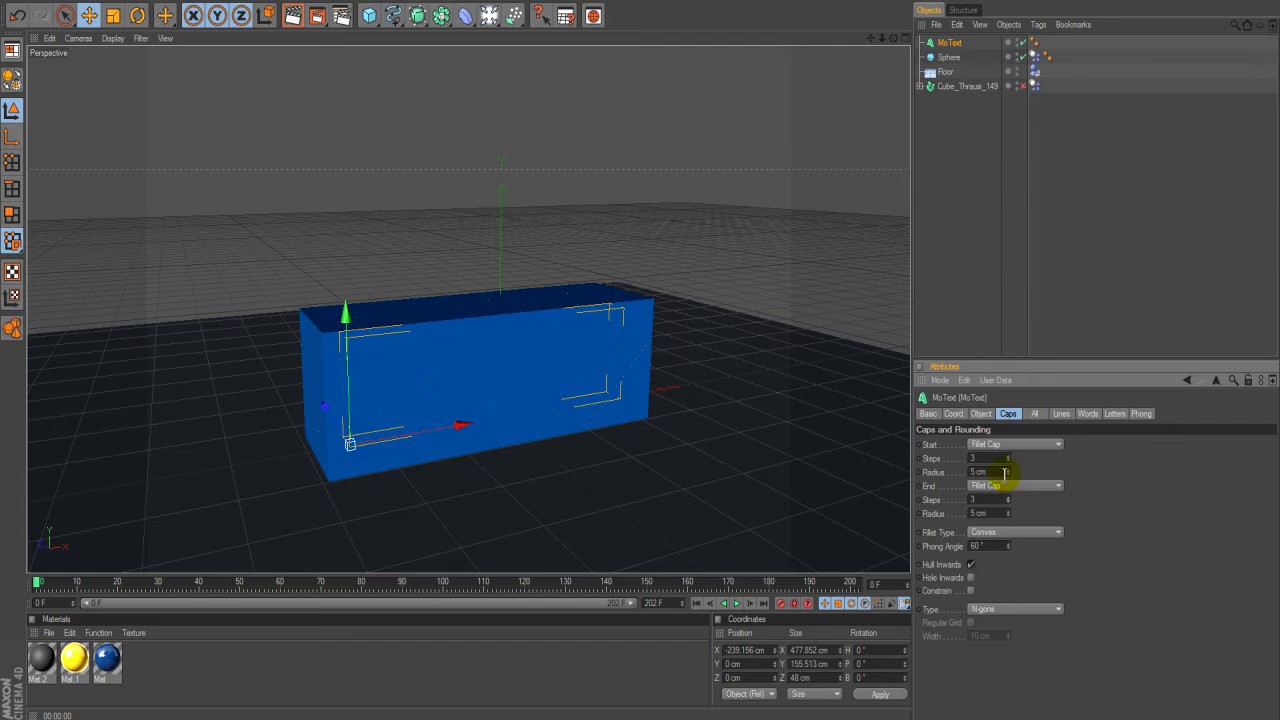
pyautogui.click(1008, 475)
pyautogui.click(739, 603)
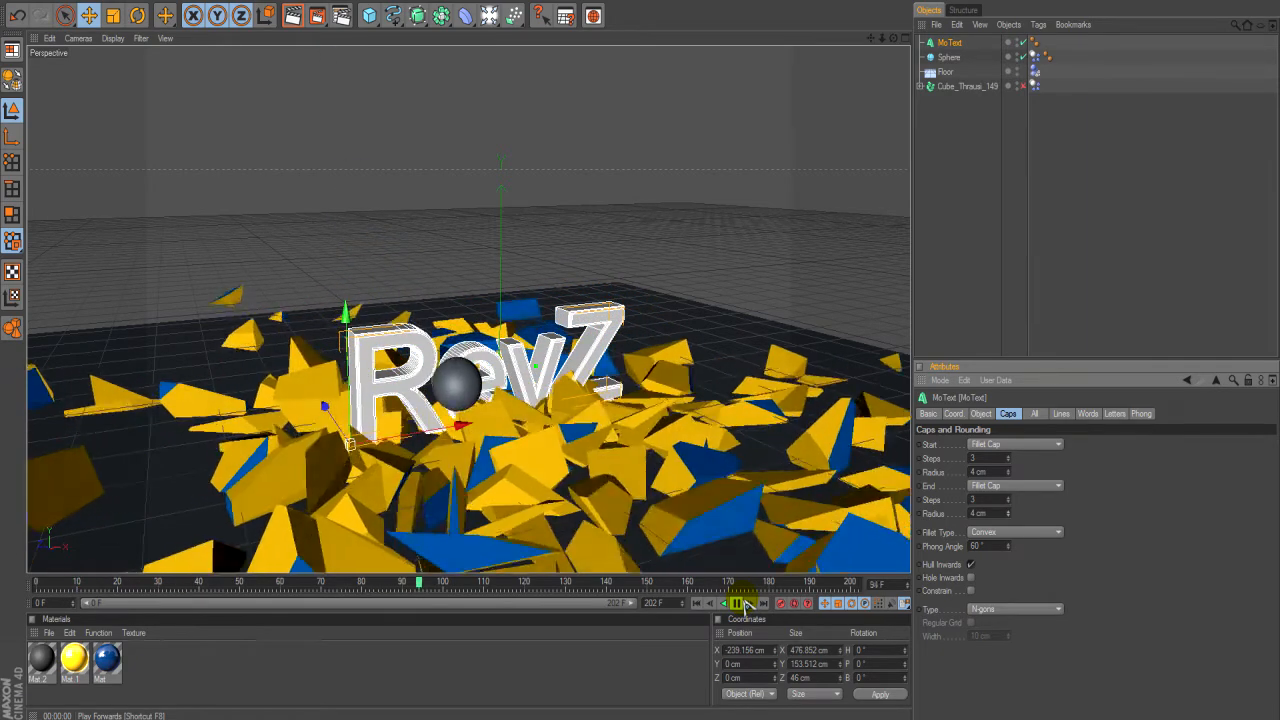
pyautogui.click(737, 603)
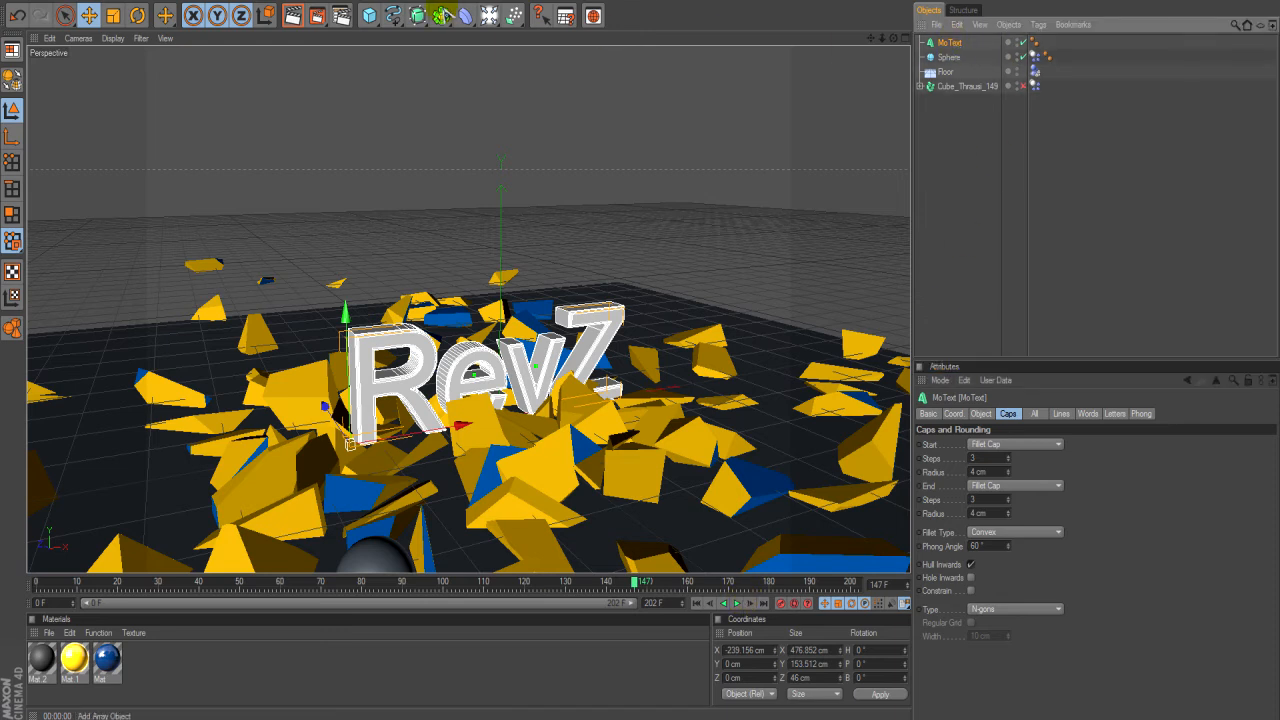
# Make the MoText a dynamics collider and play the simulation from the first frame.
pyautogui.click(302, 3)
pyautogui.moveTo(310, 27)
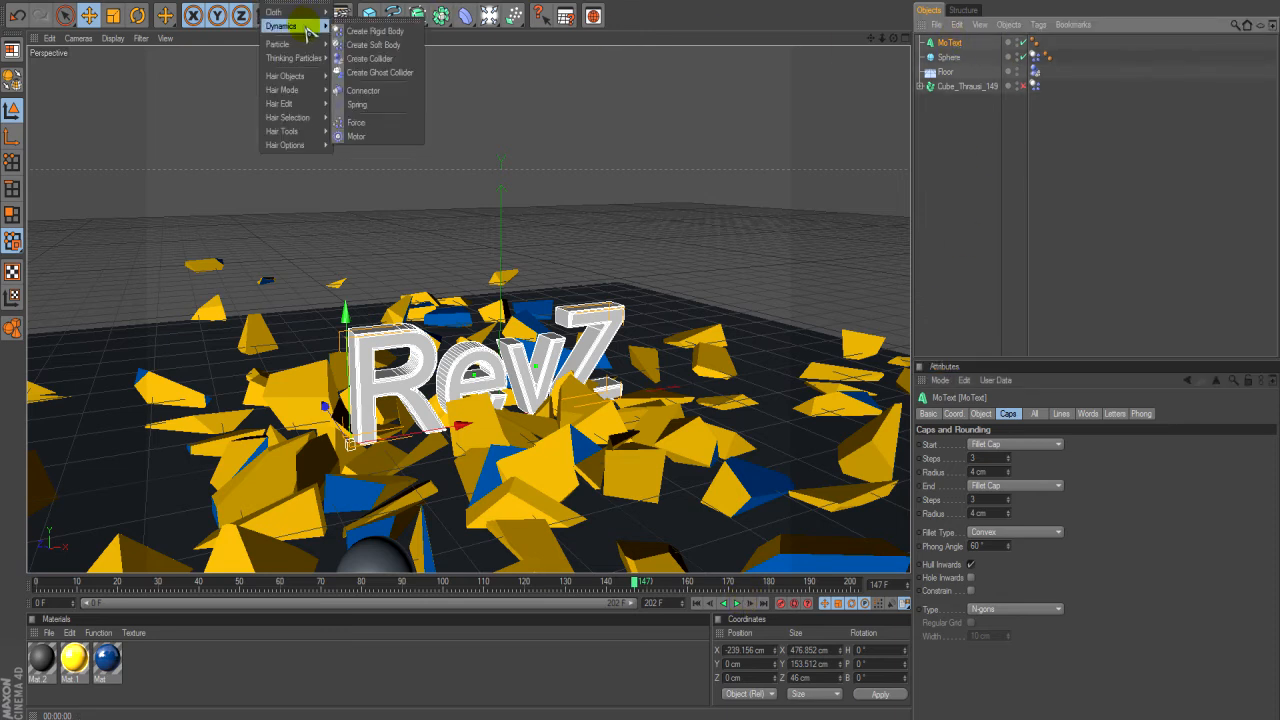
pyautogui.click(372, 59)
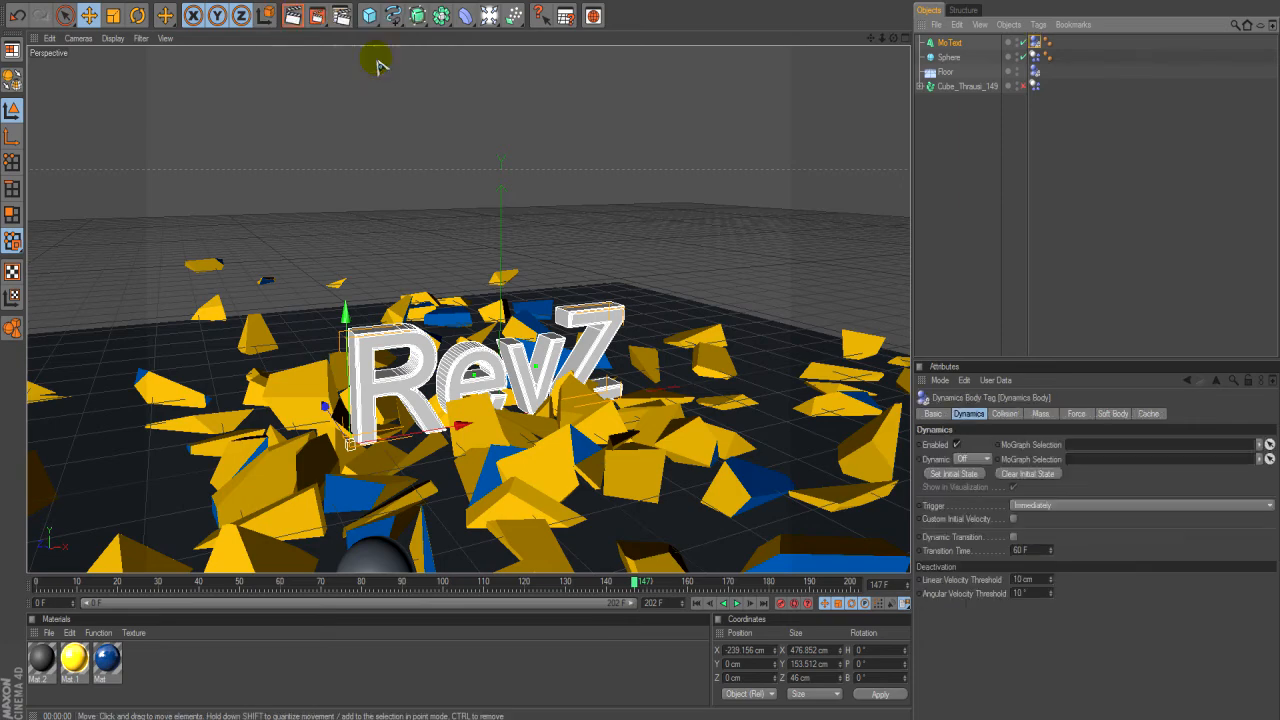
pyautogui.click(698, 603)
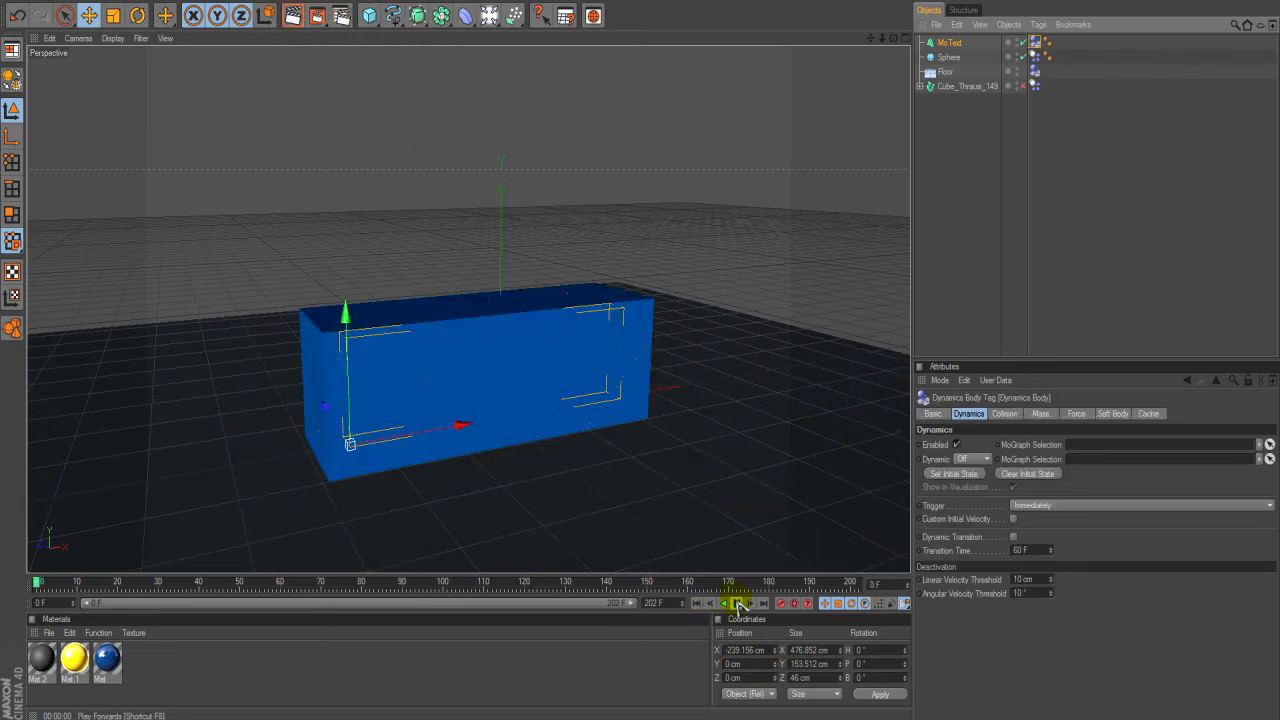
pyautogui.click(736, 603)
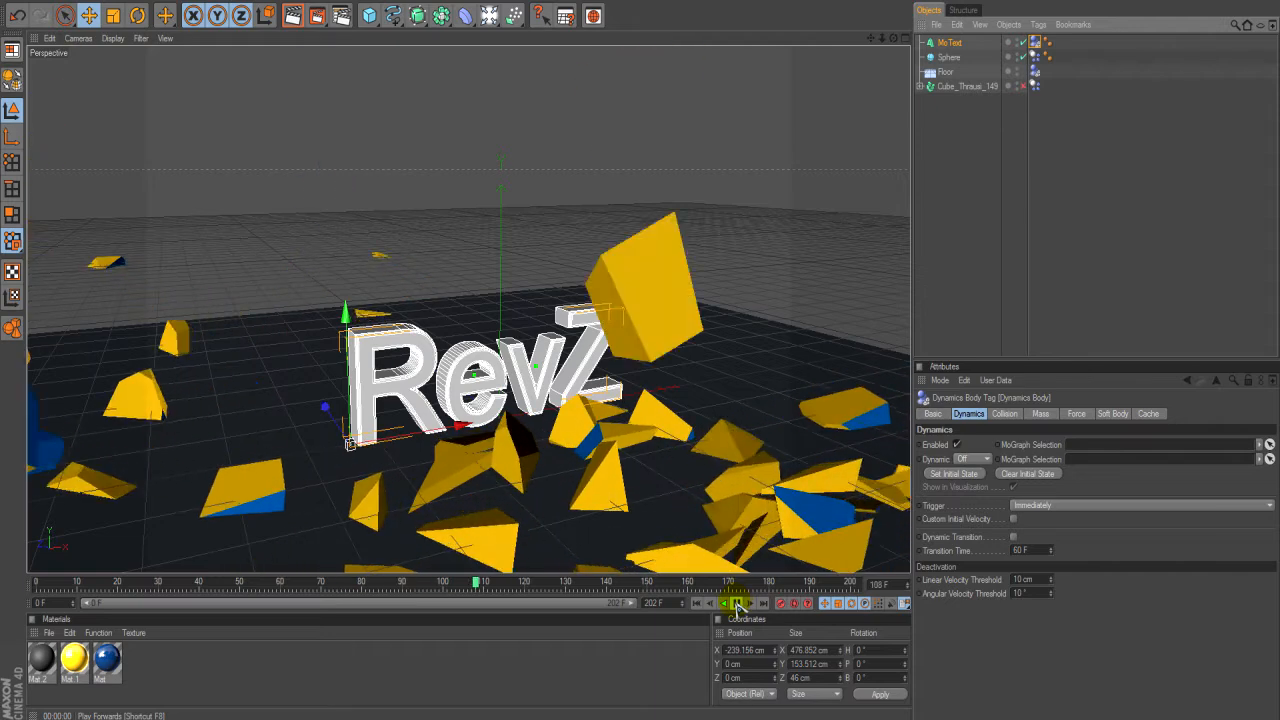
pyautogui.click(736, 603)
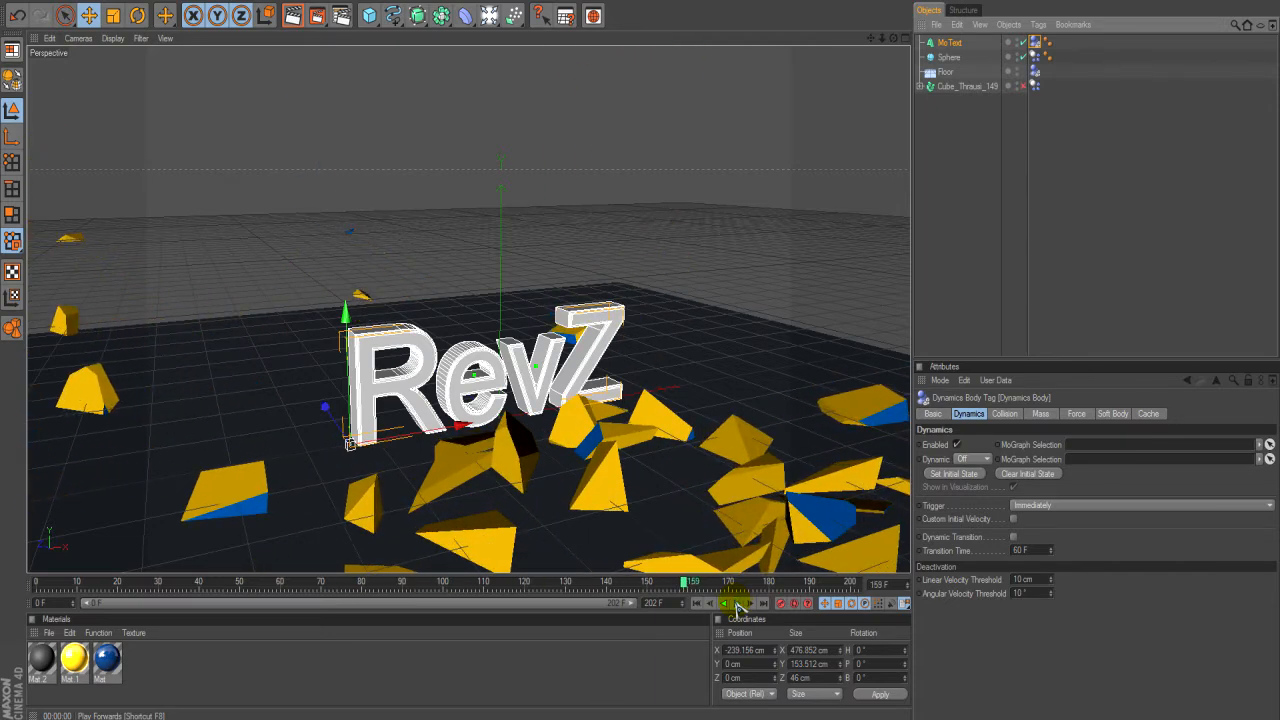
# Replay the simulation from the first frame, pausing partway, to examine how the shards collide with the text.
pyautogui.click(698, 603)
pyautogui.click(741, 605)
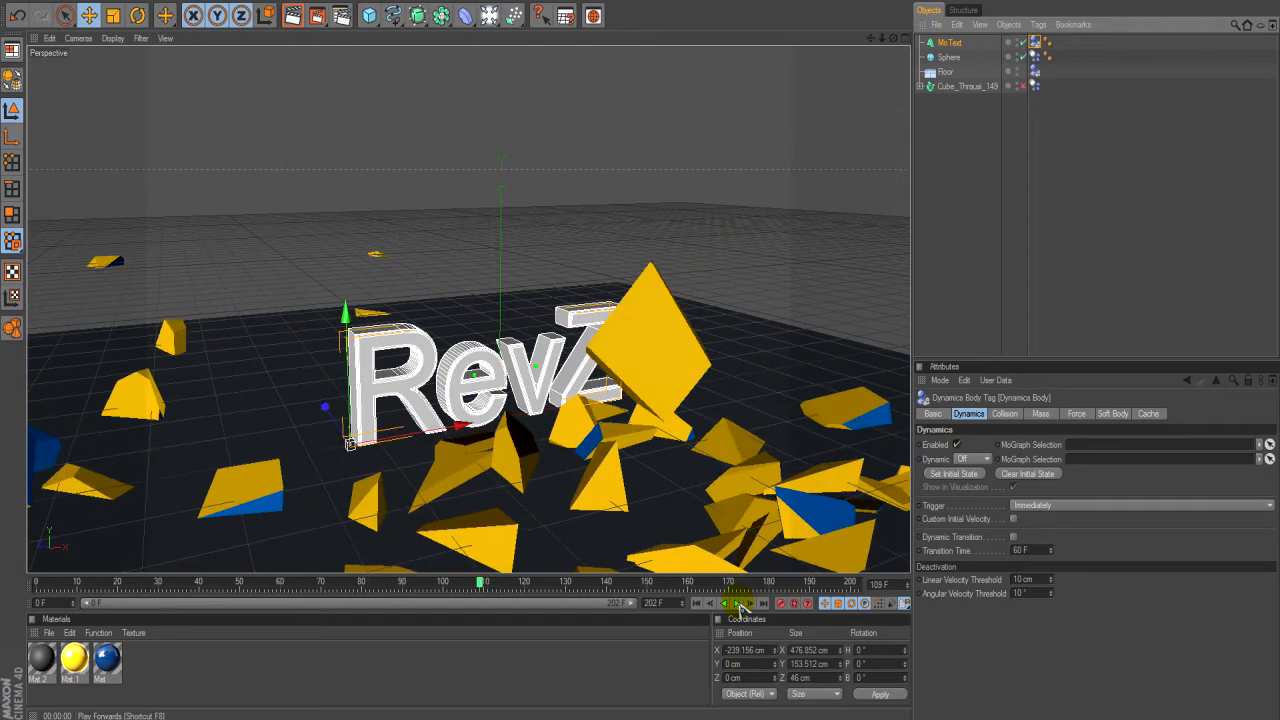
pyautogui.click(738, 604)
pyautogui.click(697, 604)
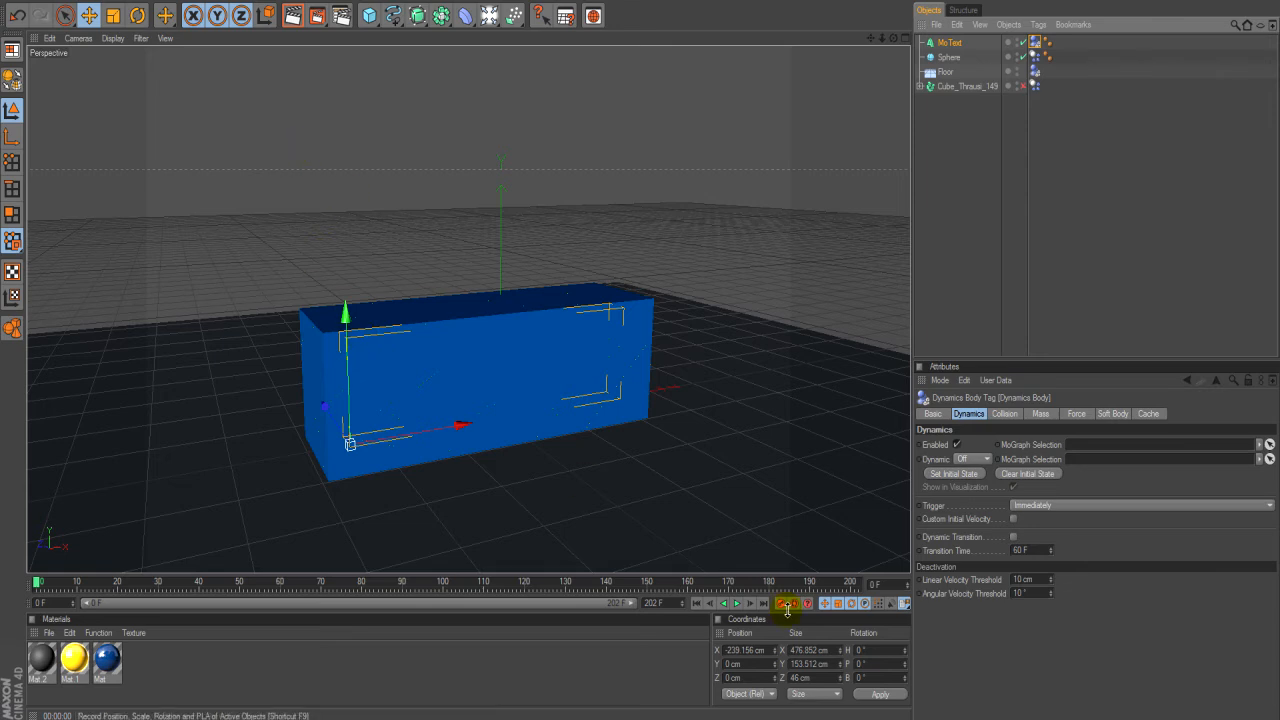
pyautogui.click(737, 603)
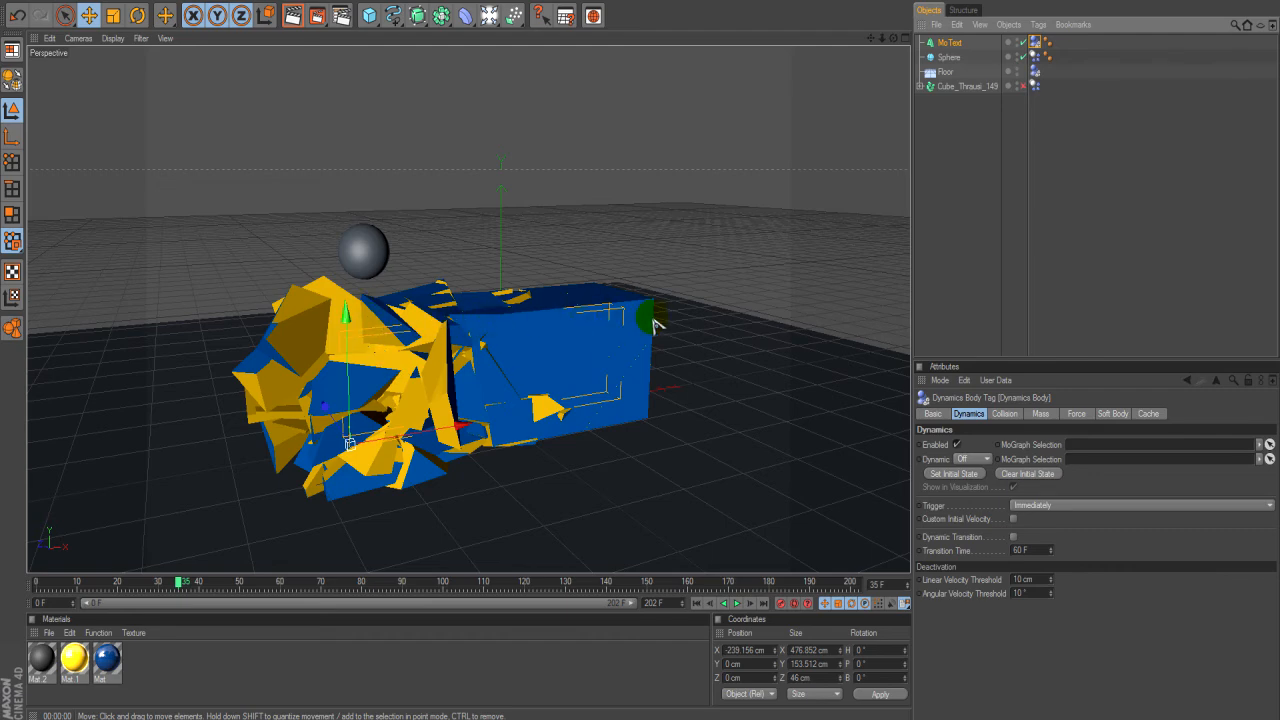
pyautogui.click(737, 604)
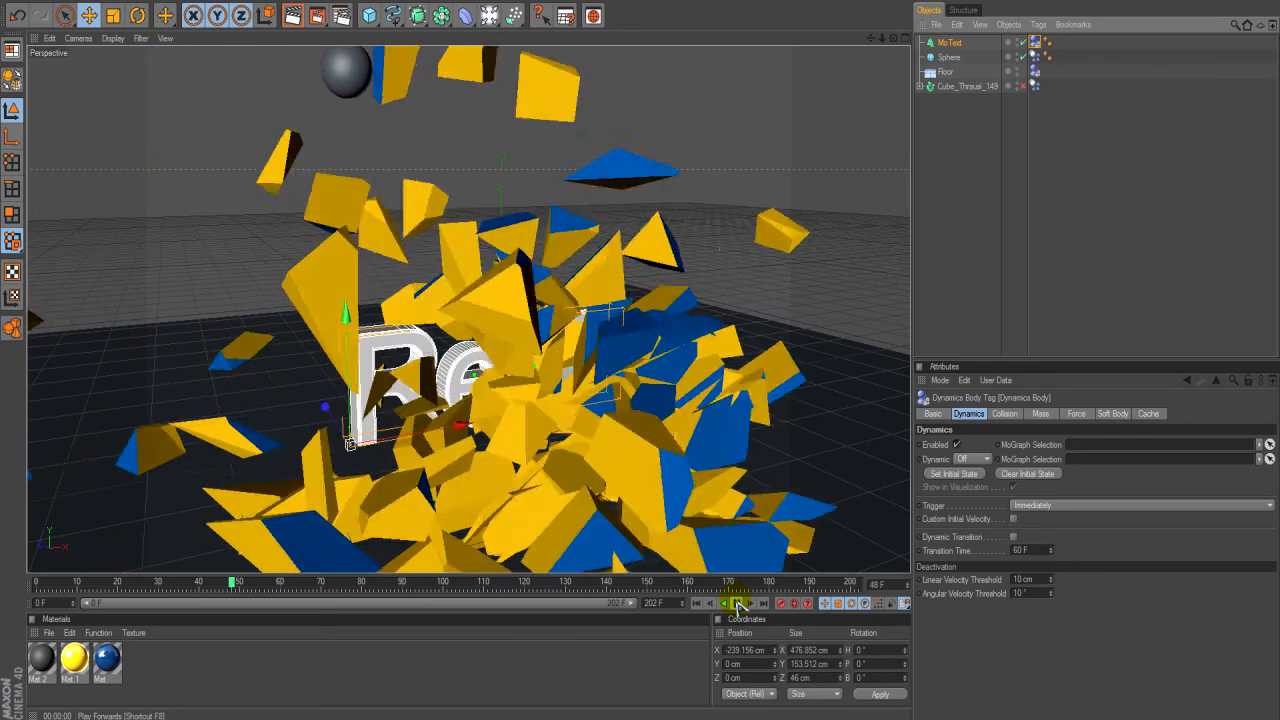
pyautogui.click(737, 604)
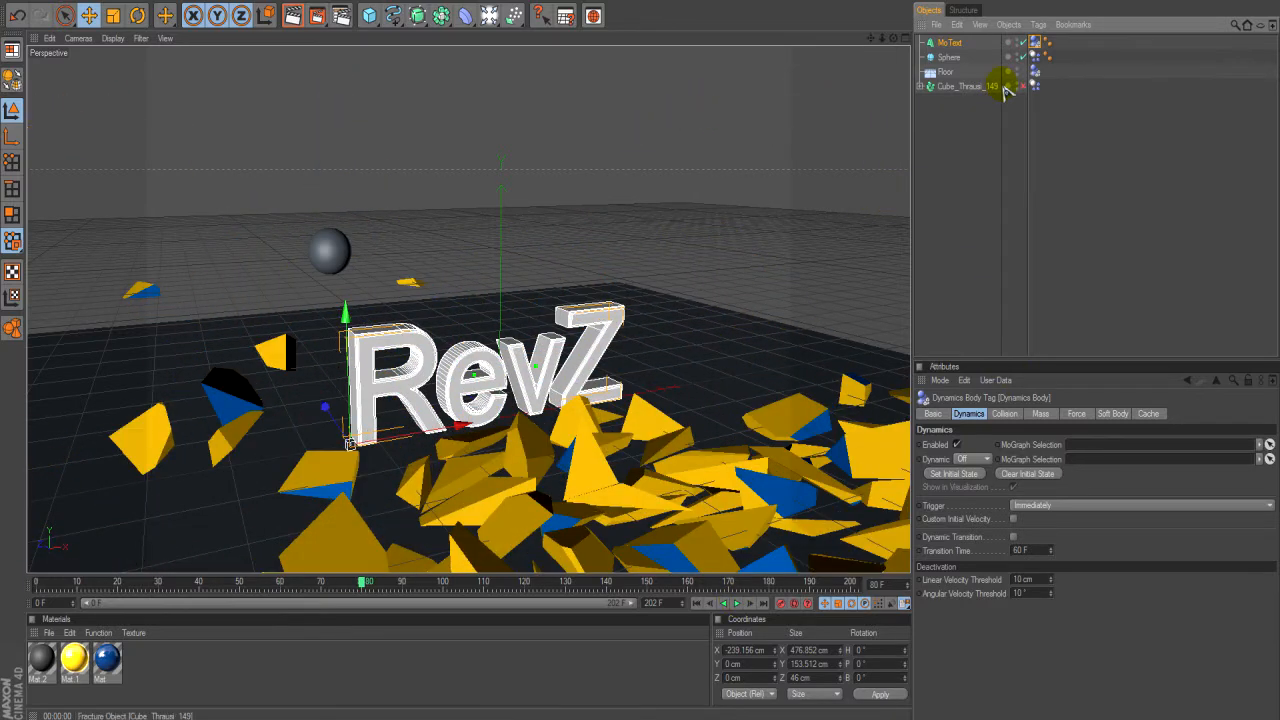
# Set the collision bounce of the fractured cube's dynamics tag to 200% and play the simulation from the first frame.
pyautogui.click(1036, 45)
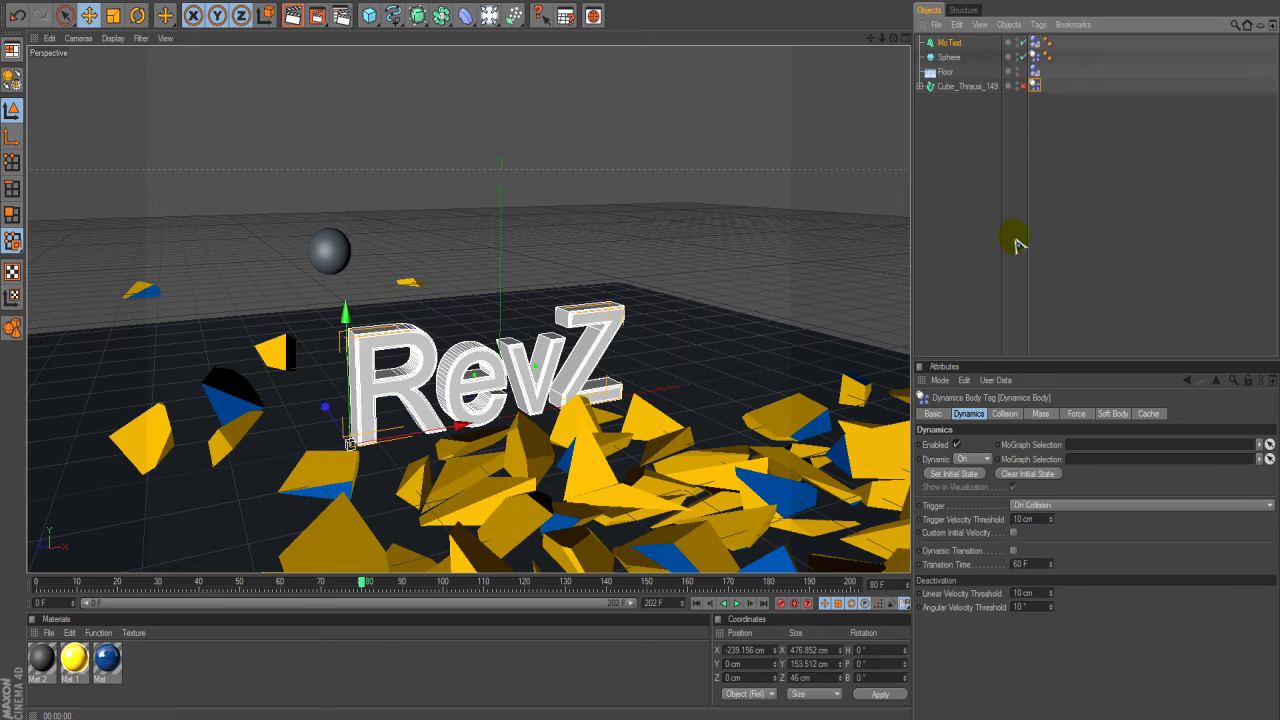
pyautogui.click(1006, 413)
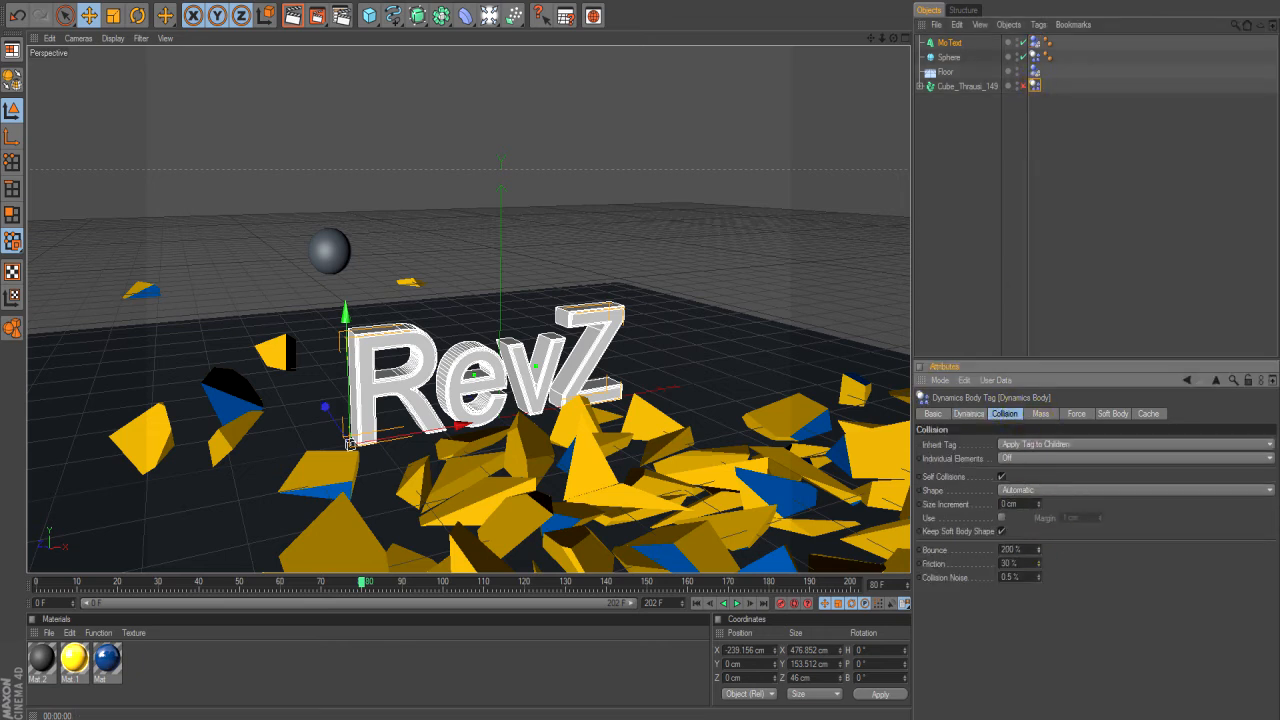
pyautogui.click(698, 603)
pyautogui.click(737, 603)
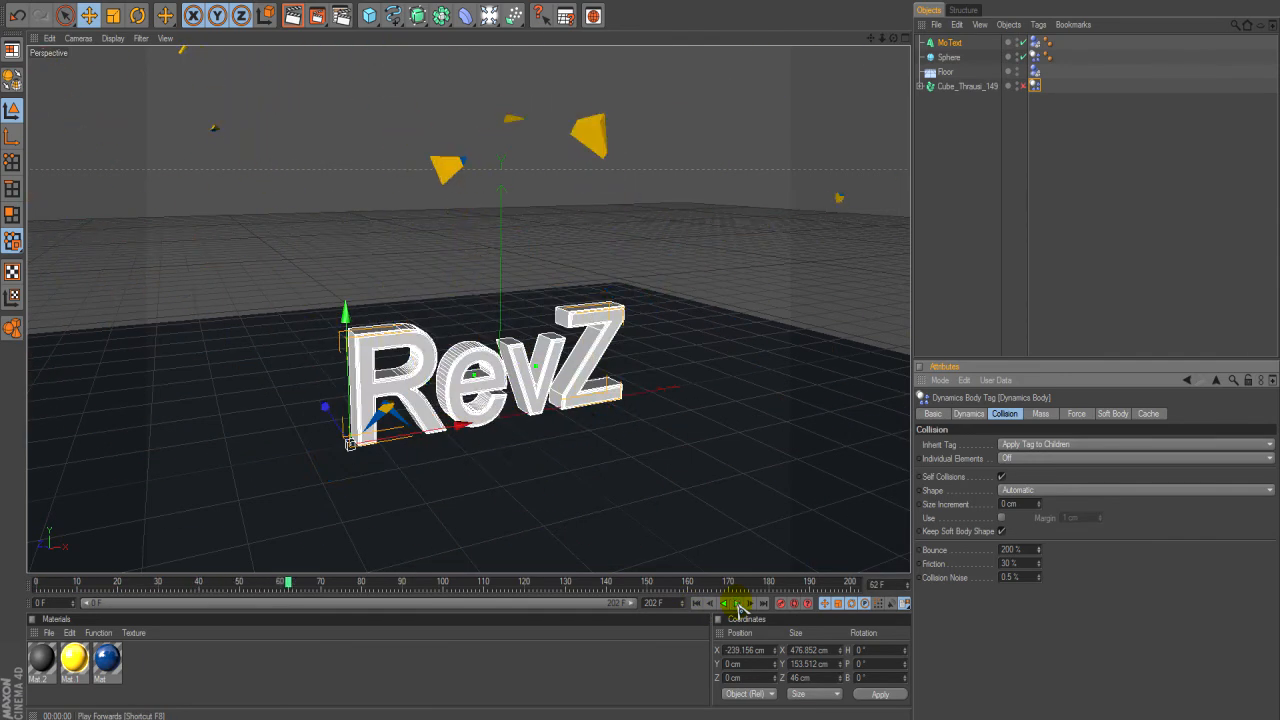
pyautogui.click(737, 603)
# Set the fractured cube's collision bounce to 125% and replay the simulation from the first frame.
pyautogui.click(697, 603)
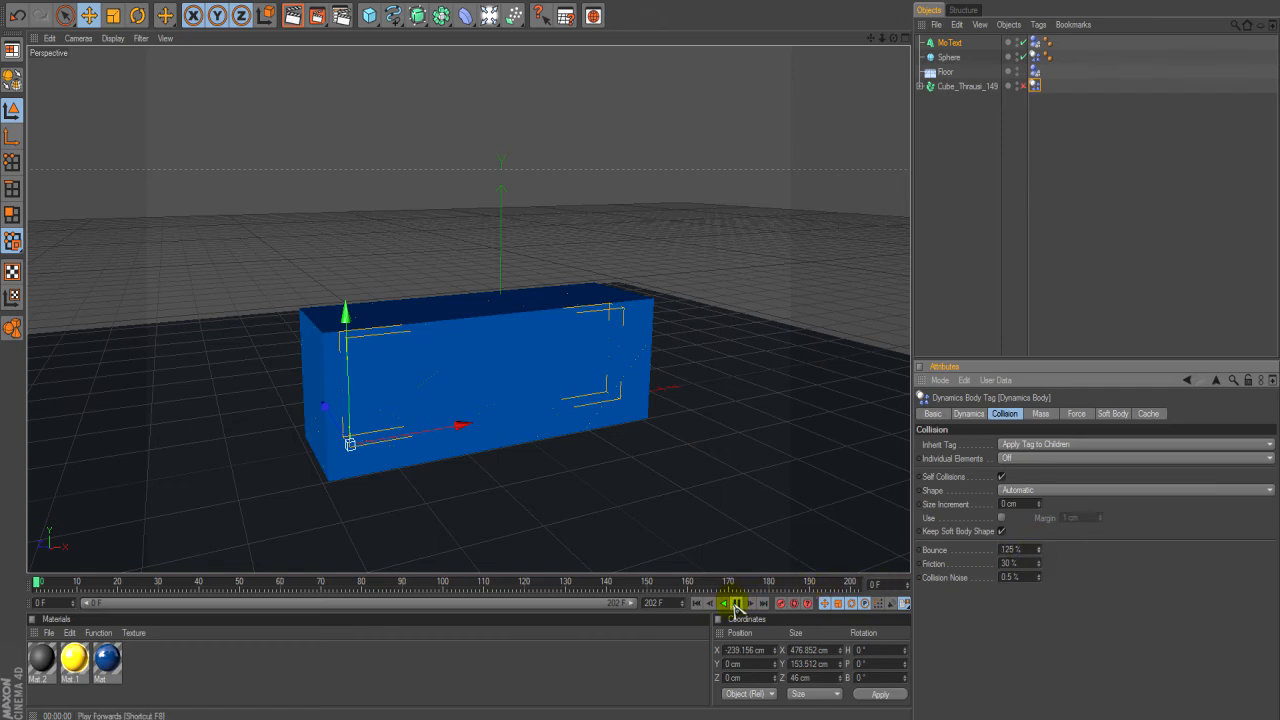
pyautogui.click(737, 603)
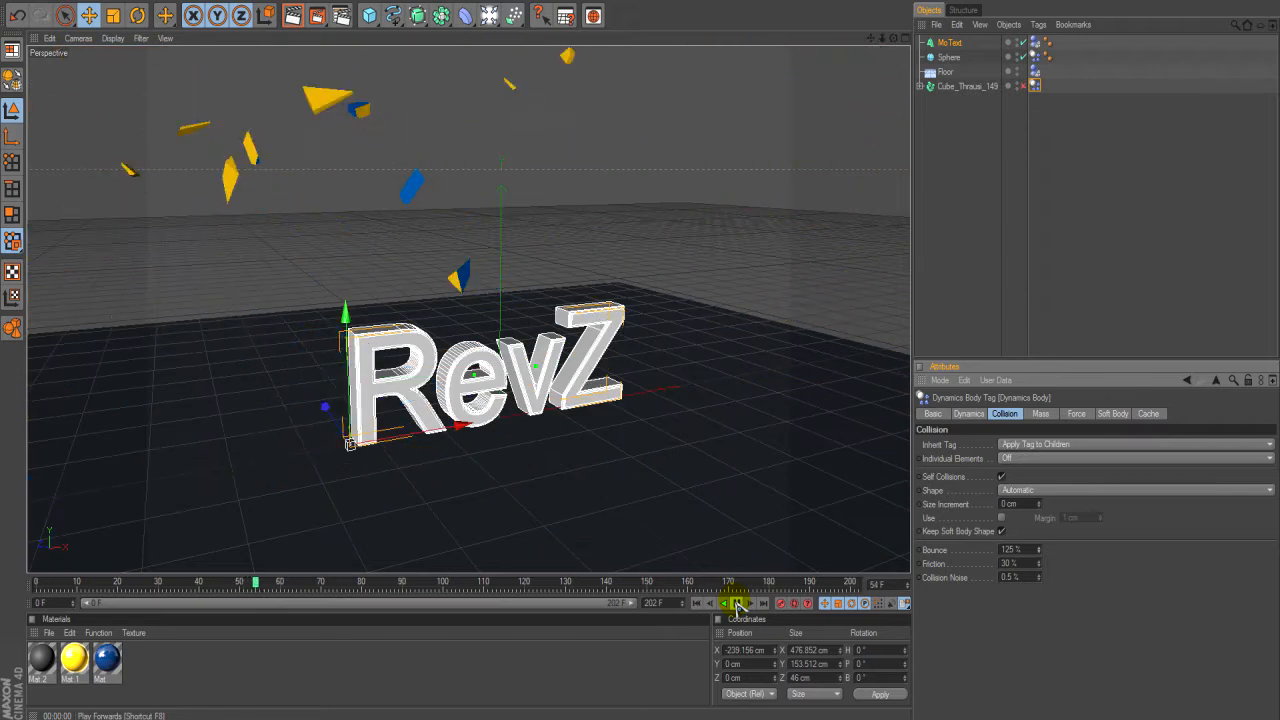
pyautogui.click(737, 603)
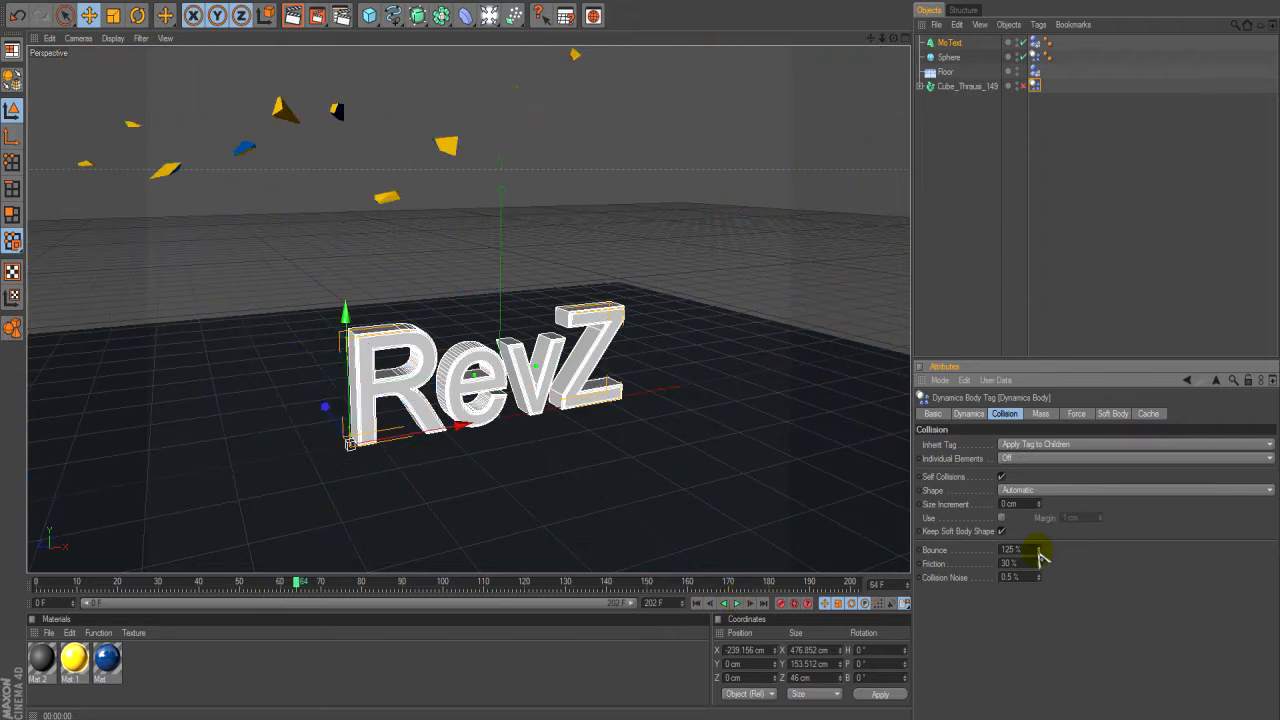
# Set the fractured cube's collision bounce to 105% and replay the simulation from the first frame.
pyautogui.click(697, 603)
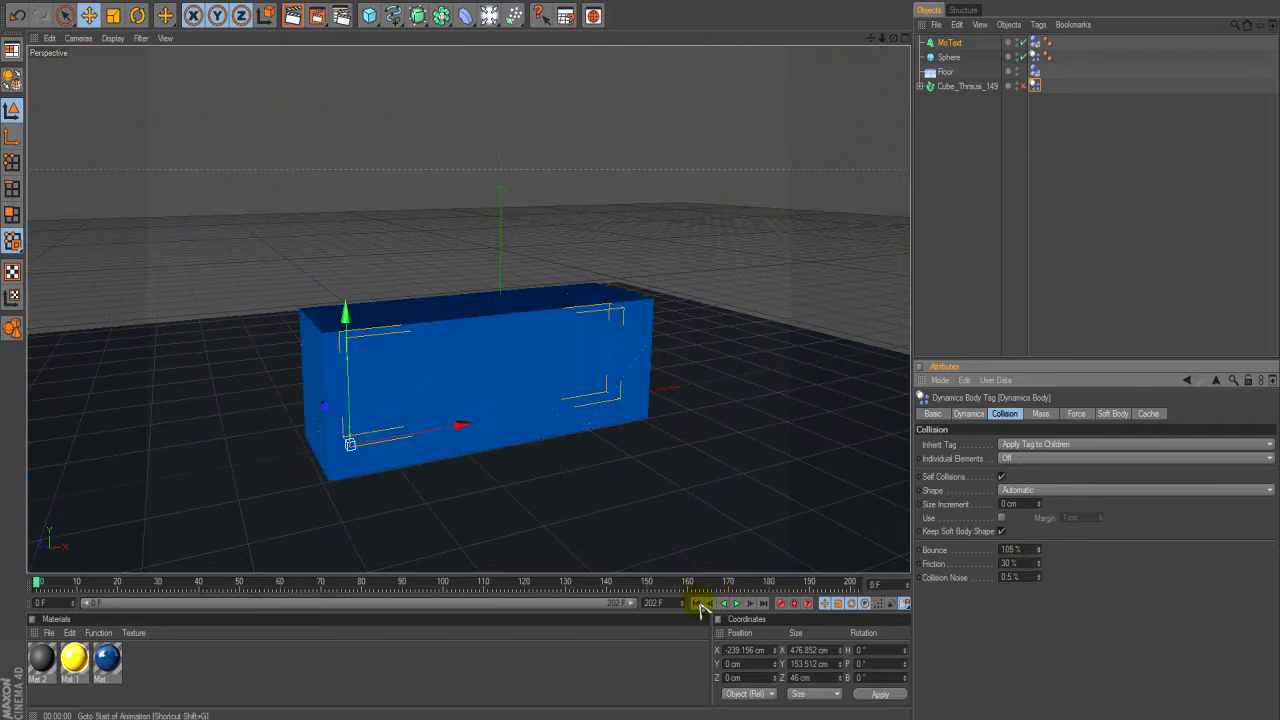
pyautogui.click(737, 603)
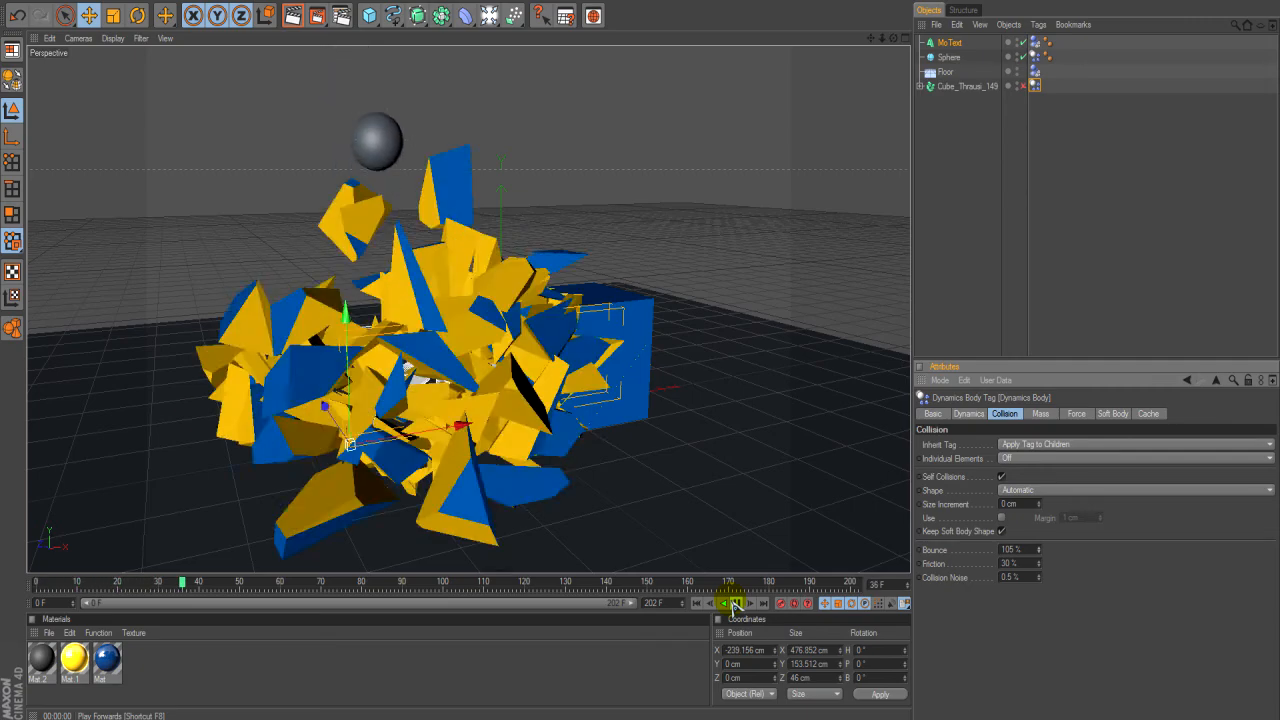
pyautogui.click(737, 603)
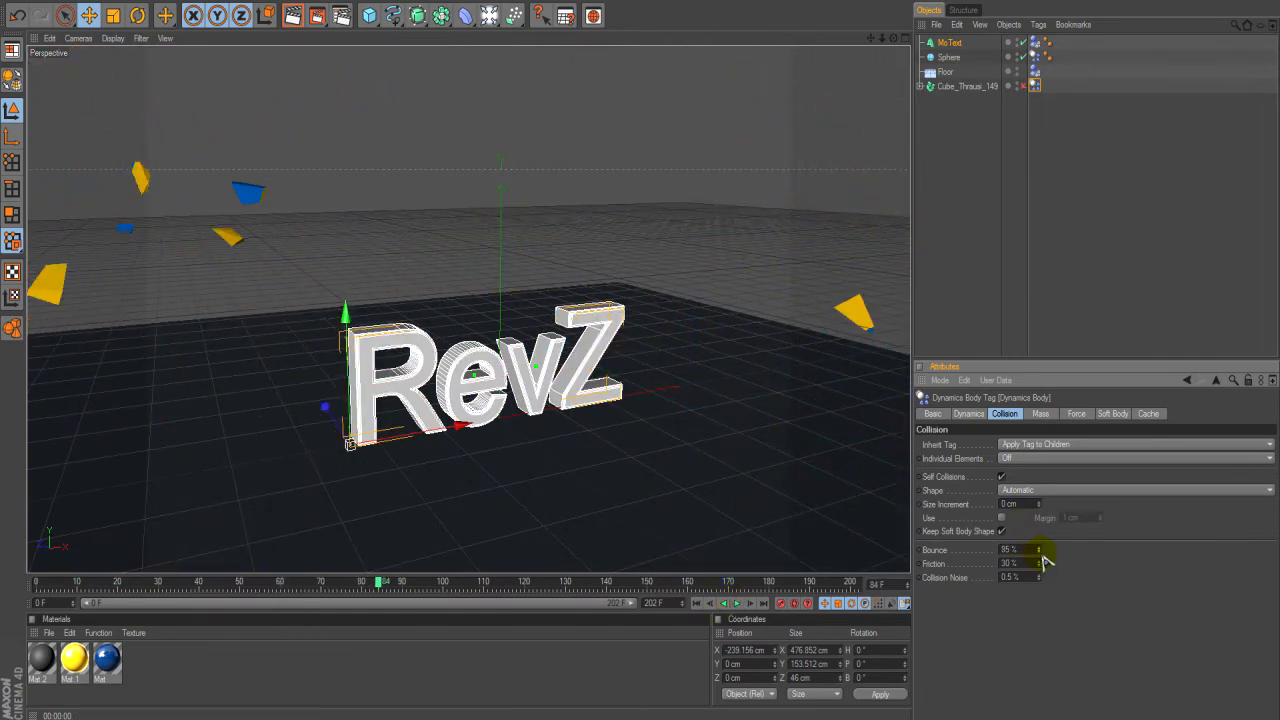
# Set the fractured cube's collision bounce to 80%, replay the simulation and return to the first frame.
pyautogui.click(697, 603)
pyautogui.click(737, 603)
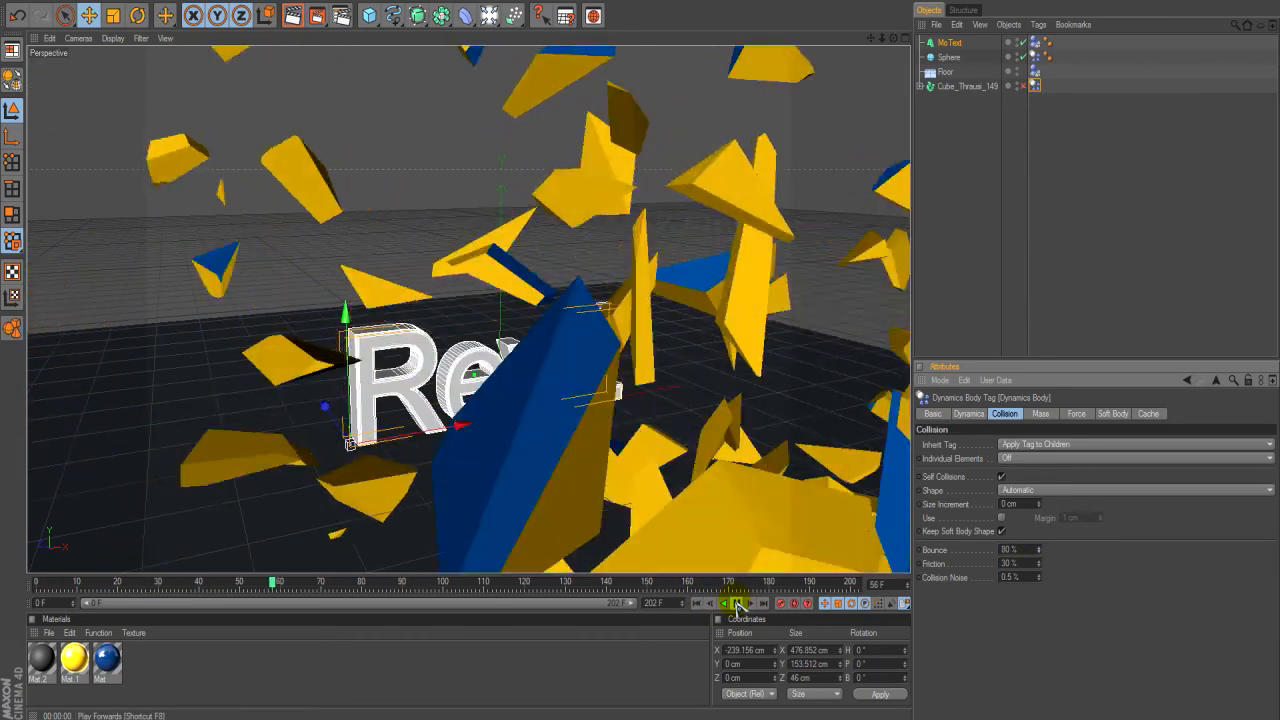
pyautogui.click(737, 603)
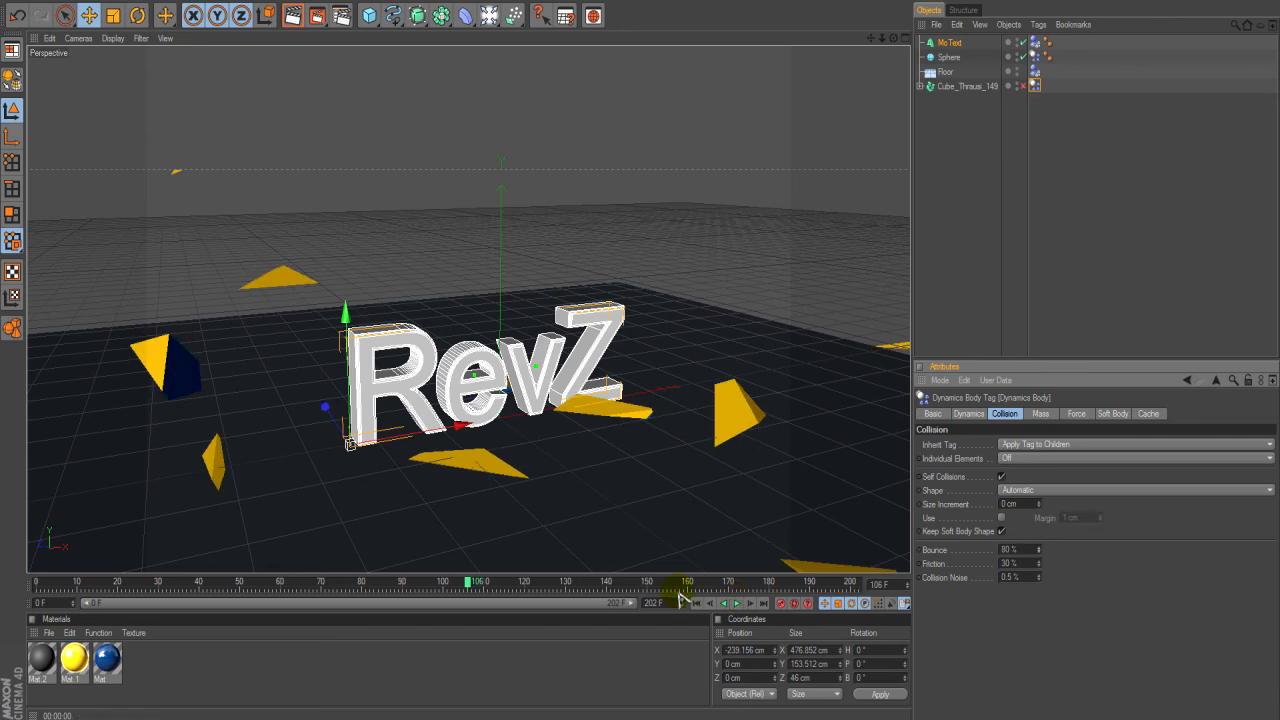
pyautogui.click(697, 603)
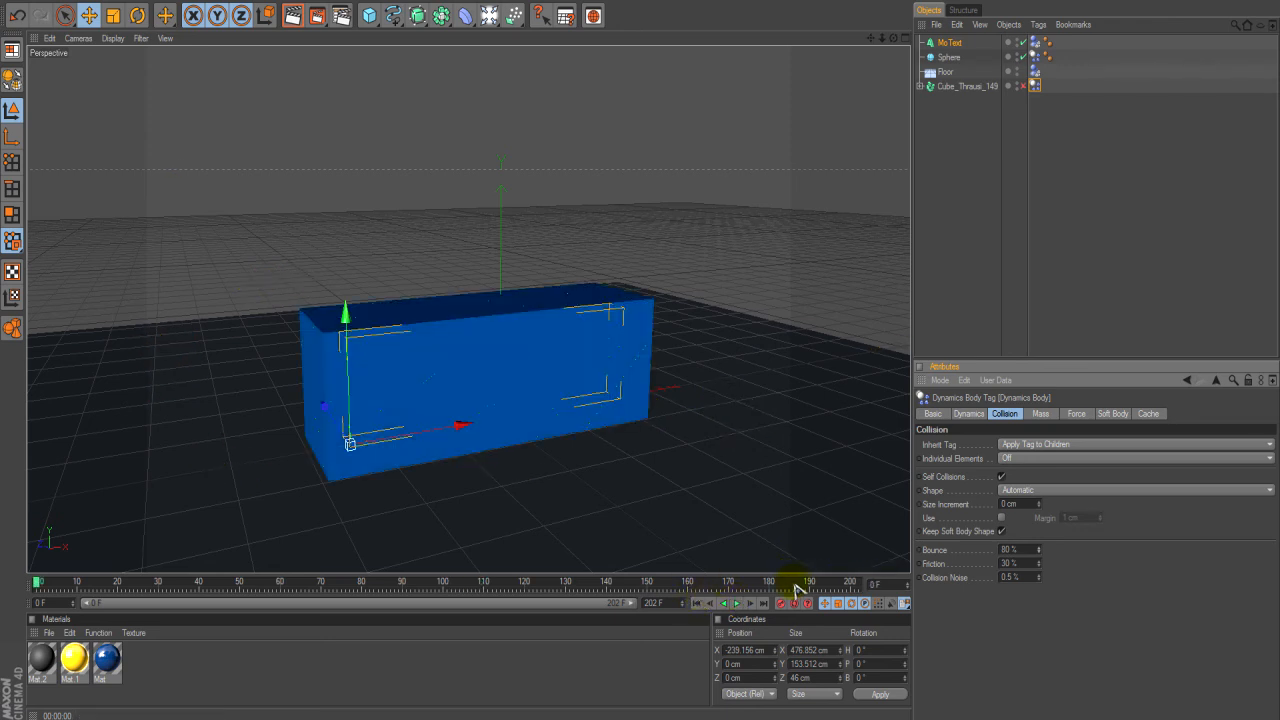
# Select the MoText object to show its own settings.
pyautogui.click(949, 44)
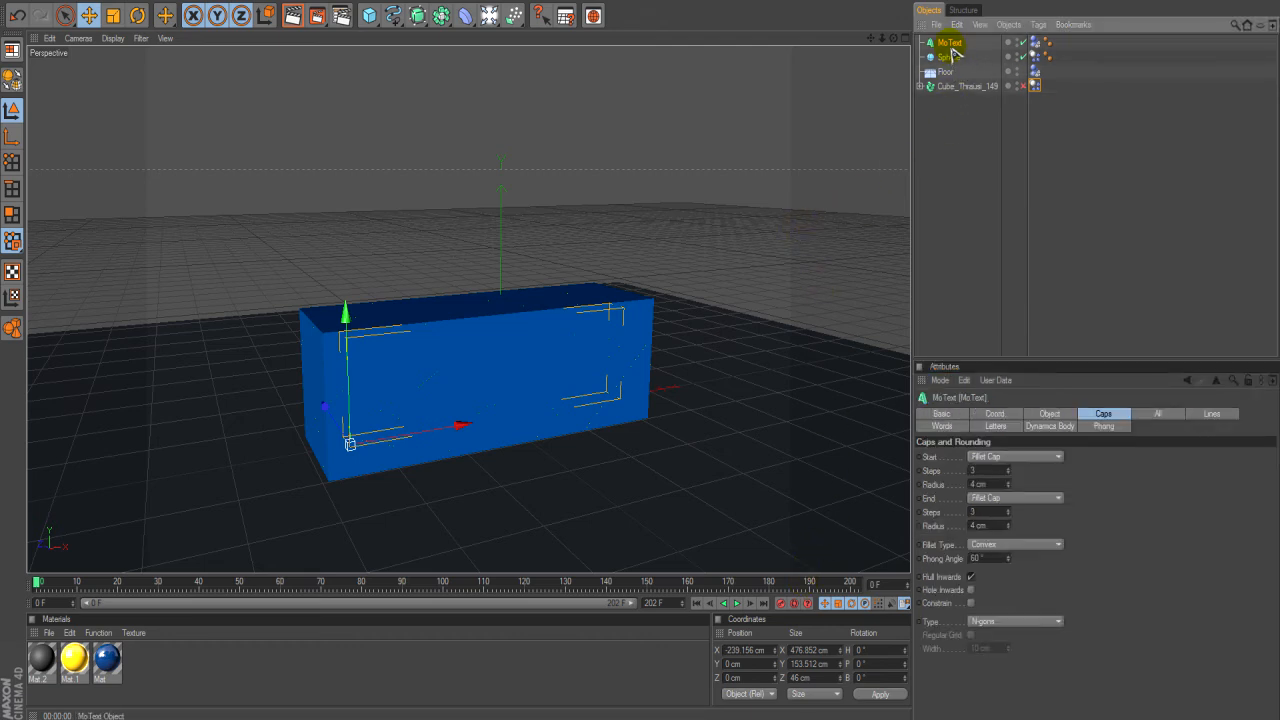